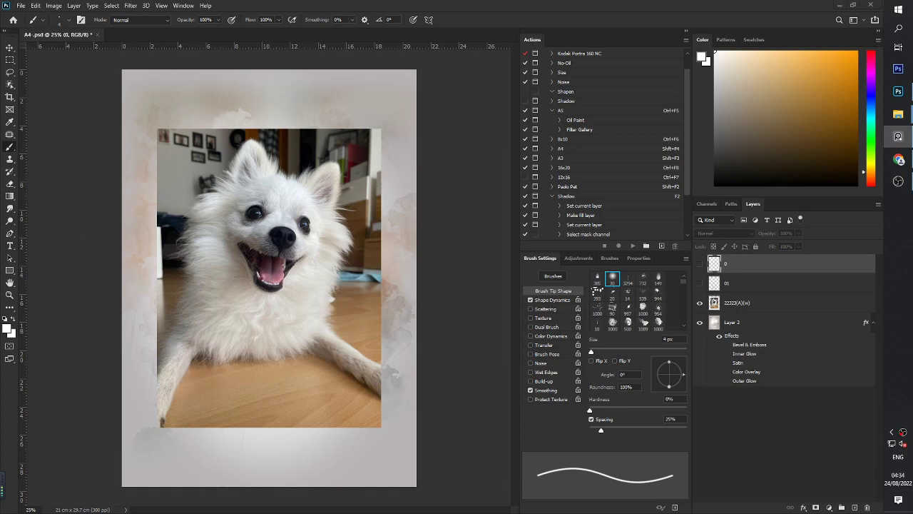
# Select the white dog on the 22323(A)(w) photo layer with the Object Selection tool
pyautogui.scroll(1, 276, 262)
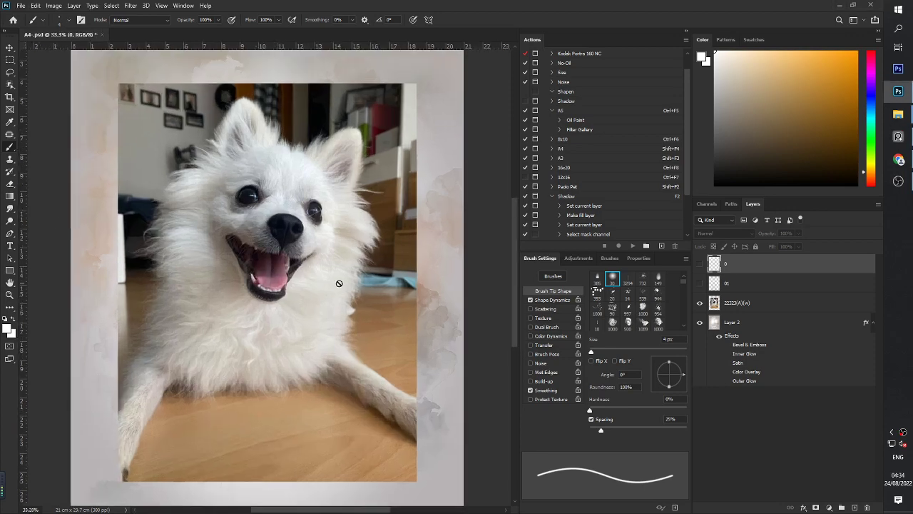
pyautogui.keyDown('ctrl'); pyautogui.click(303, 288); pyautogui.keyUp('ctrl')
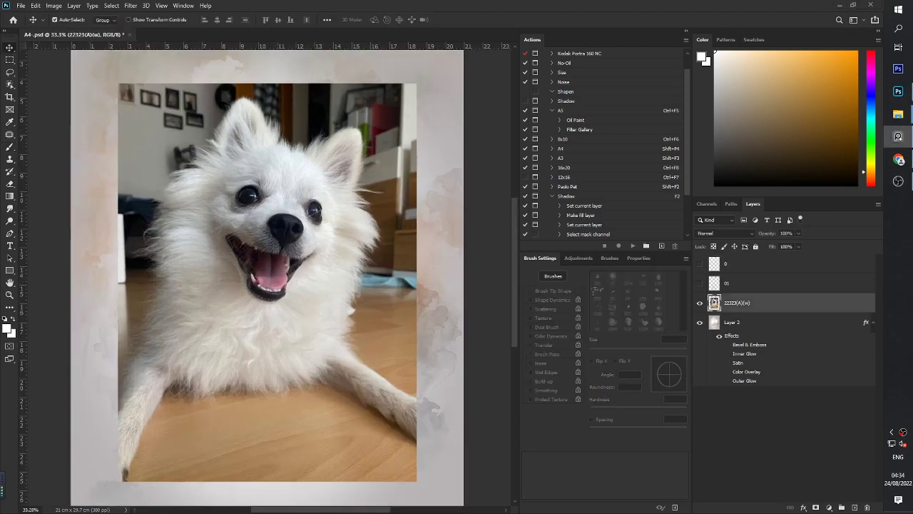
pyautogui.scroll(-3, 335, 322)
pyautogui.scroll(1, 271, 308)
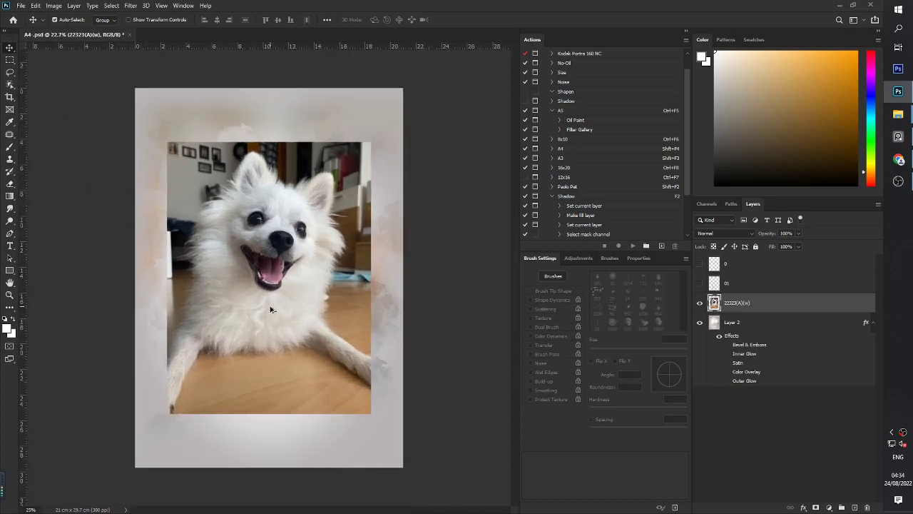
pyautogui.scroll(1, 271, 308)
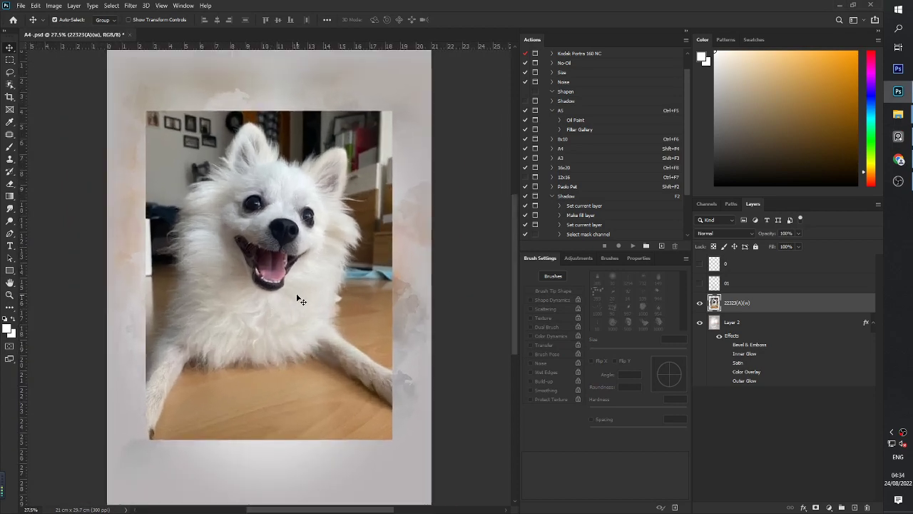
pyautogui.press('w')
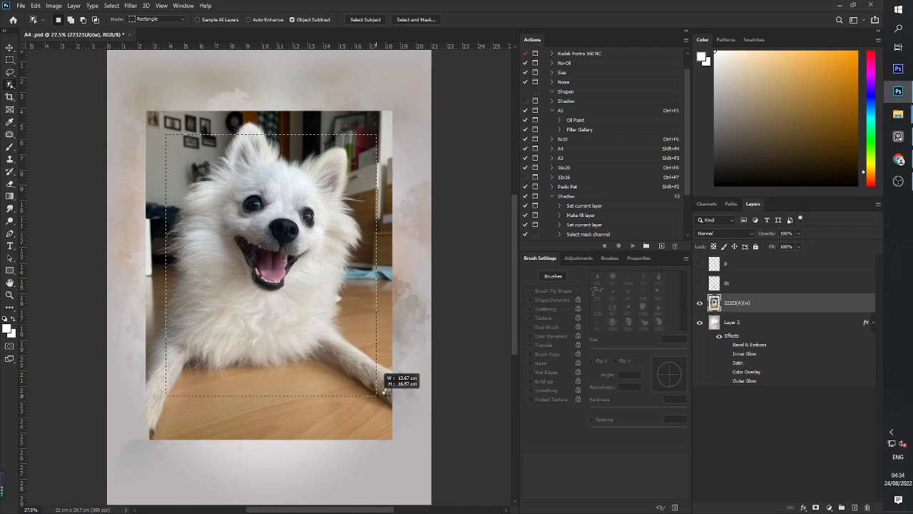
pyautogui.moveTo(349, 362); pyautogui.dragTo(349, 362)
# Subtract both front legs from the dog selection with freehand Lasso outlines
pyautogui.press('l')
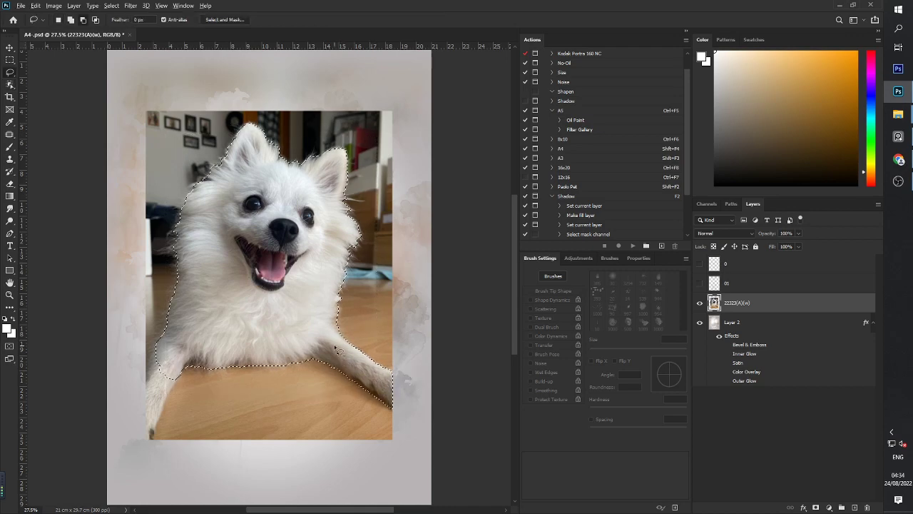
pyautogui.scroll(1, 345, 358)
pyautogui.scroll(-2, 338, 341)
pyautogui.scroll(1, 337, 332)
pyautogui.moveTo(343, 310); pyautogui.dragTo(317, 362)
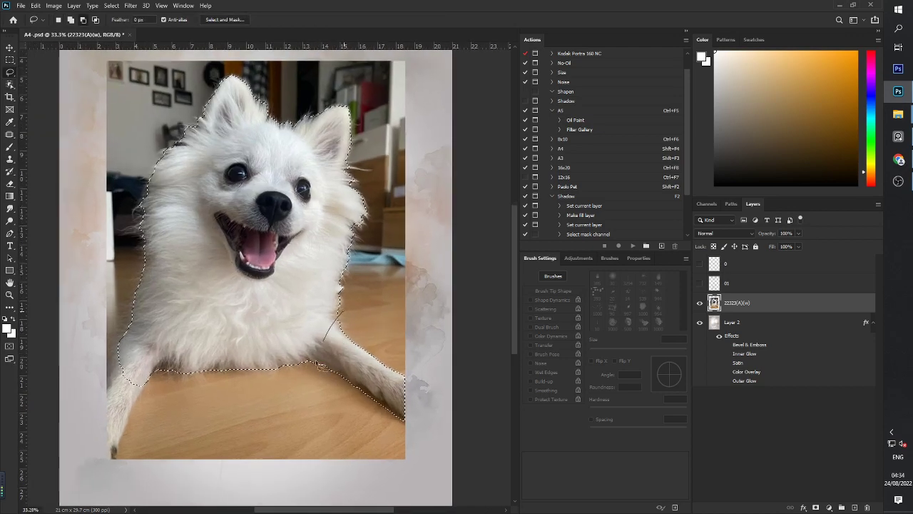
pyautogui.moveTo(135, 407); pyautogui.dragTo(143, 399)
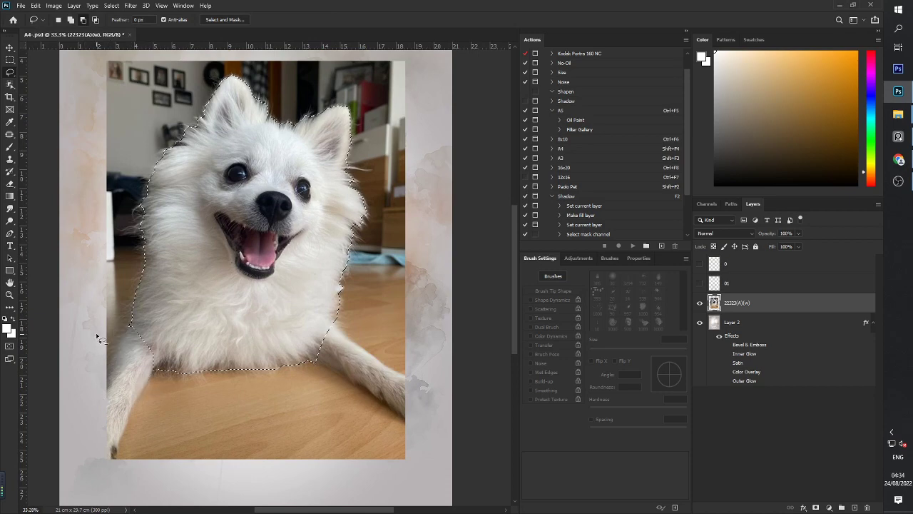
# Group the photo layer and add a layer mask to the group from the dog selection
pyautogui.scroll(-1, 275, 284)
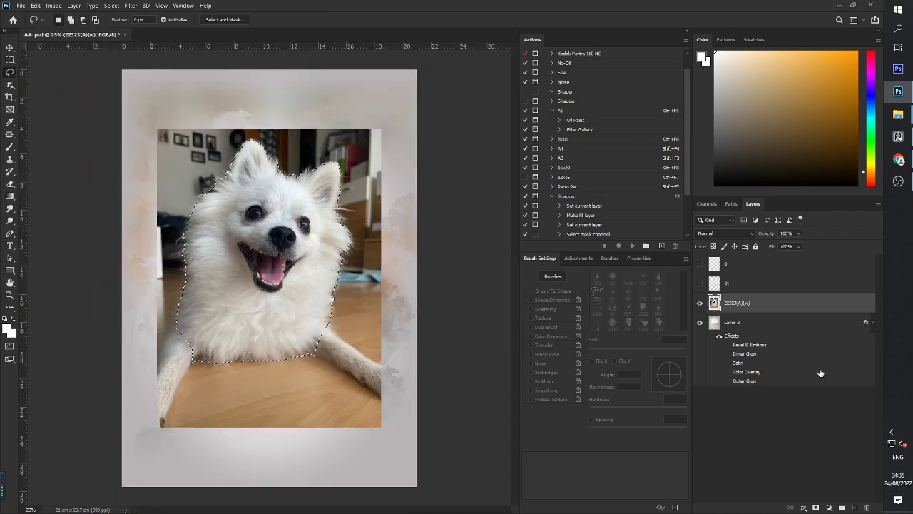
pyautogui.hotkey('ctrl', 'g')
pyautogui.click(816, 507)
# Rotate the masked dog group about 9.27° counterclockwise and move it slightly down and to the right on the page
pyautogui.hotkey('ctrl', 't')
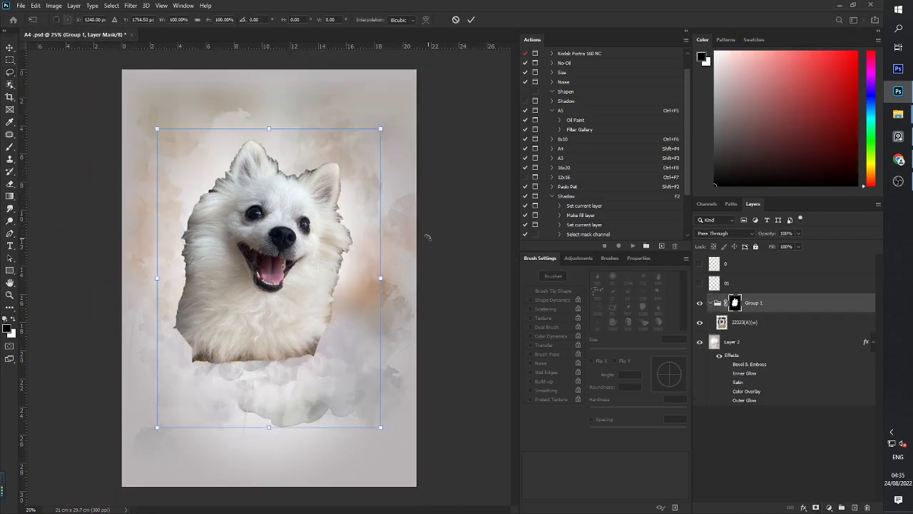
pyautogui.moveTo(423, 230); pyautogui.dragTo(439, 250)
pyautogui.press('Return')
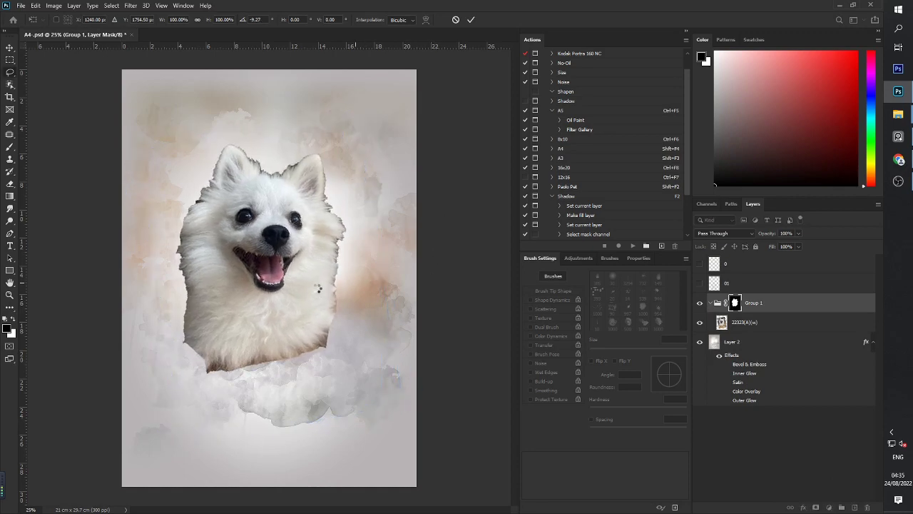
pyautogui.moveTo(267, 258); pyautogui.dragTo(280, 272)
pyautogui.scroll(-2, 281, 271)
pyautogui.scroll(1, 280, 270)
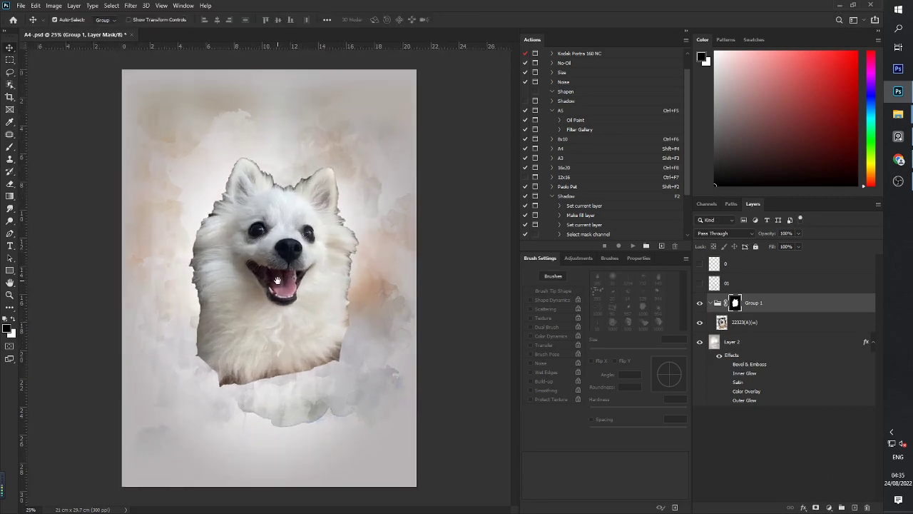
# Choose the perf2_br005 brush and enlarge it to 1400 px for painting on the group mask
pyautogui.press('b')
pyautogui.rightClick(282, 277)
pyautogui.scroll(-2, 456, 394)
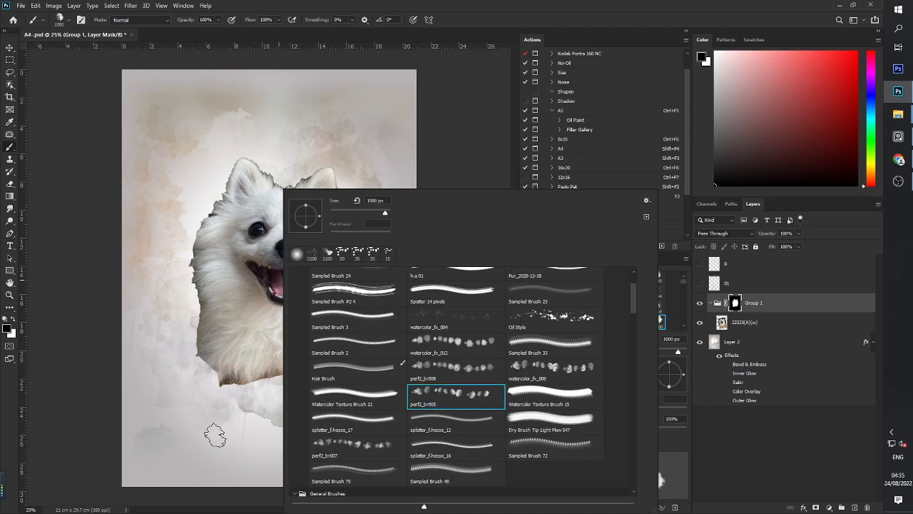
pyautogui.click(215, 436)
pyautogui.press(']')
pyautogui.press(']')
pyautogui.press(']')
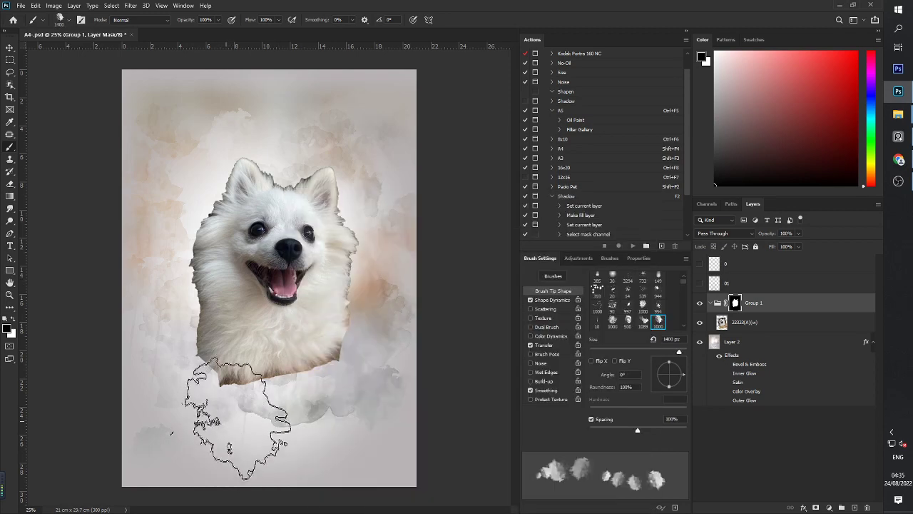
# Paint black on the group mask along the dog's lower chest to fade its cut edge into the watercolor background
pyautogui.click(234, 423)
pyautogui.click(203, 395)
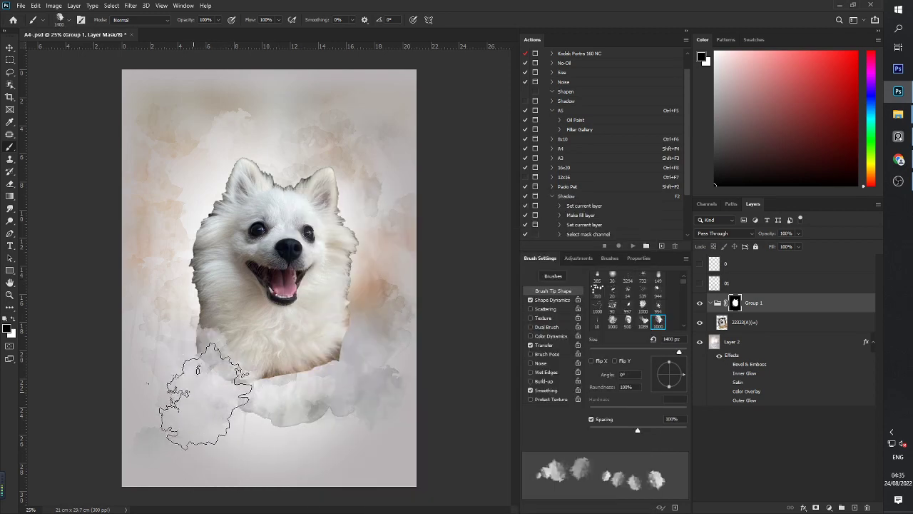
pyautogui.click(260, 416)
pyautogui.click(284, 411)
pyautogui.click(303, 397)
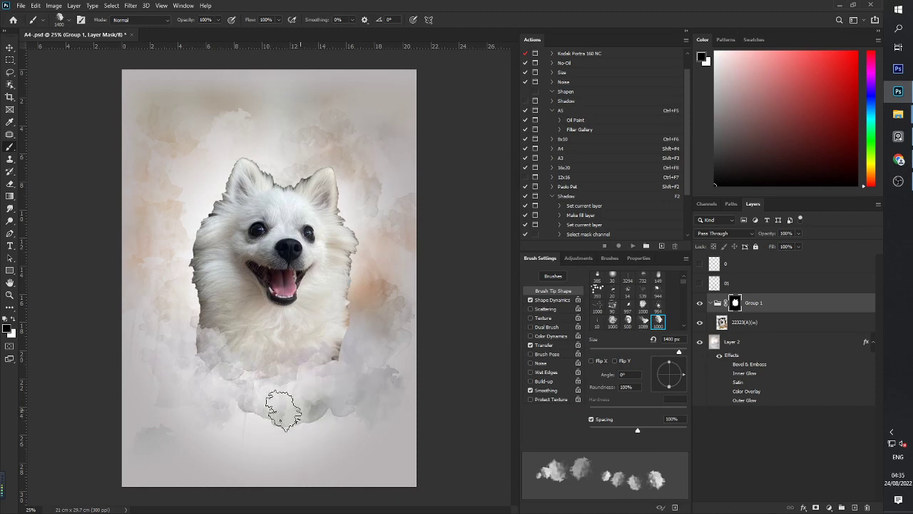
pyautogui.moveTo(283, 406)
pyautogui.mouseDown()
pyautogui.moveTo(233, 408)
pyautogui.moveTo(196, 357)
pyautogui.mouseUp()
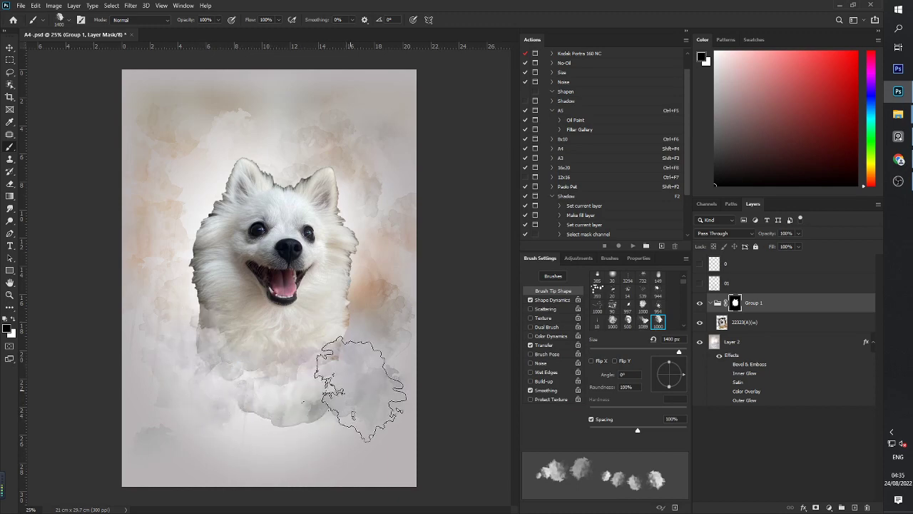
# Rotate the masked dog group slightly further counterclockwise and shift it a little downward
pyautogui.press('v')
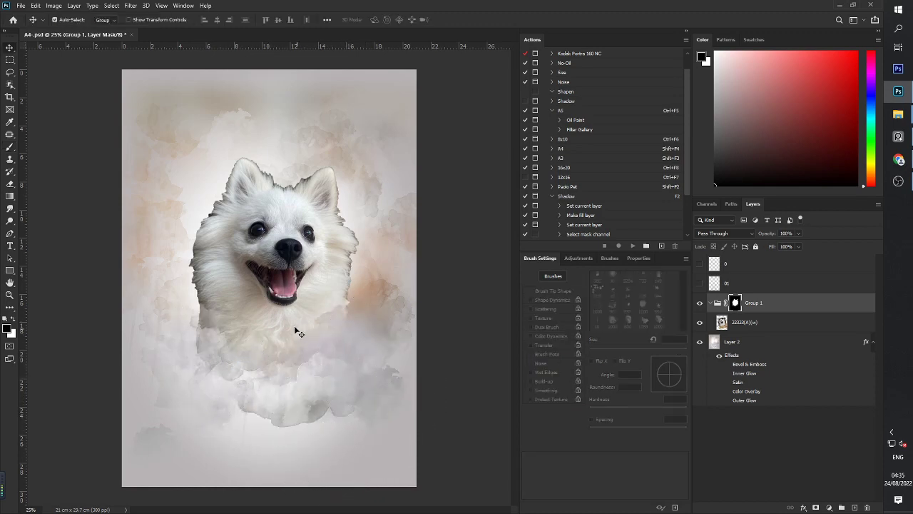
pyautogui.scroll(-2, 295, 326)
pyautogui.hotkey('ctrl', 't')
pyautogui.moveTo(410, 196); pyautogui.dragTo(406, 190)
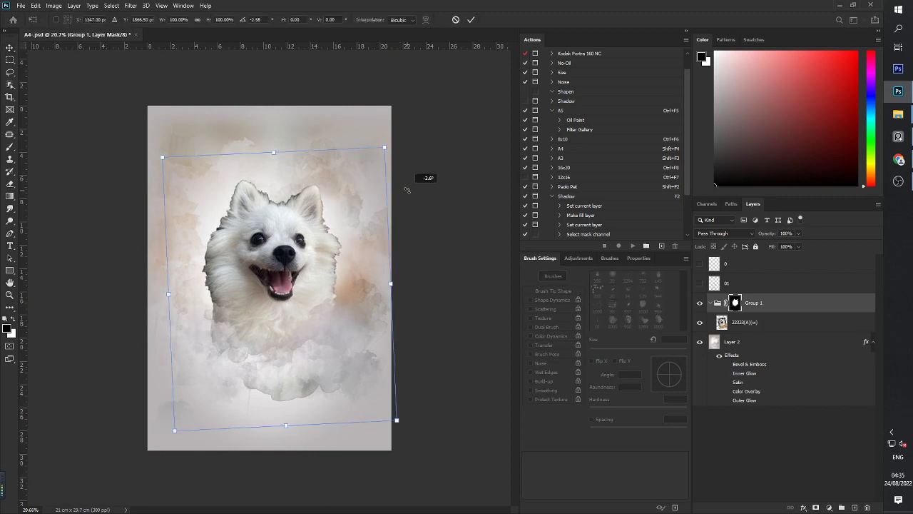
pyautogui.press('Escape')
# Add a new empty layer directly above background Layer 2, beneath the dog group, with the Brush tool active
pyautogui.press('b')
pyautogui.press('x')
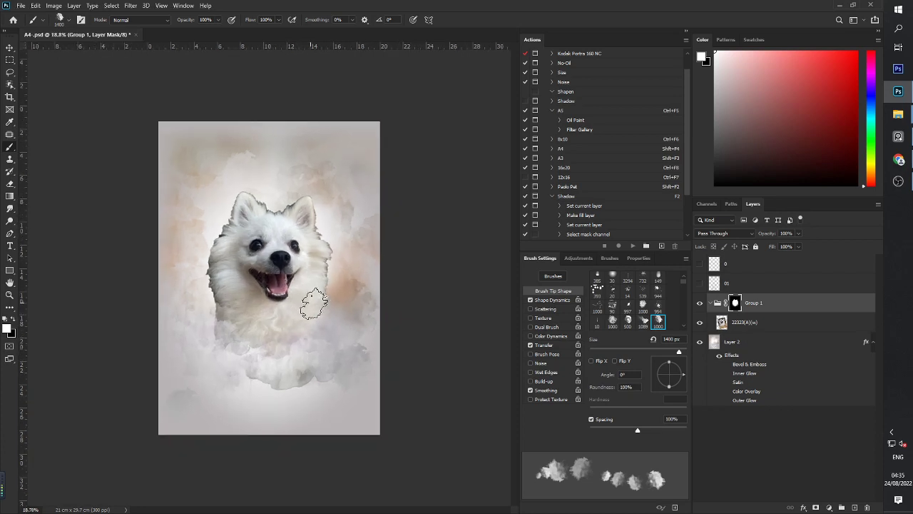
pyautogui.click(735, 343)
pyautogui.click(854, 507)
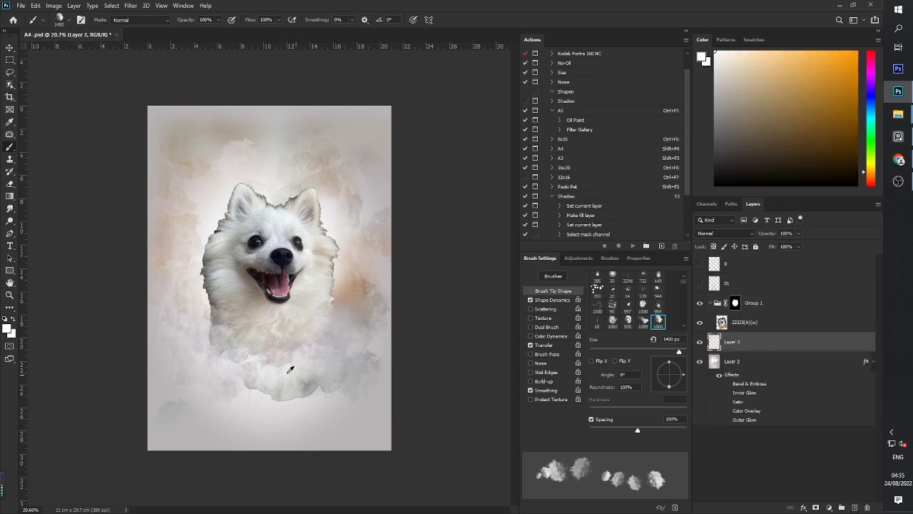
# Paint a beige watercolor blot beneath the dog's chest with the watercolor_fx_012 brush at 2300 px, using a color sampled from the fur
pyautogui.scroll(2, 316, 336)
pyautogui.rightClick(318, 286)
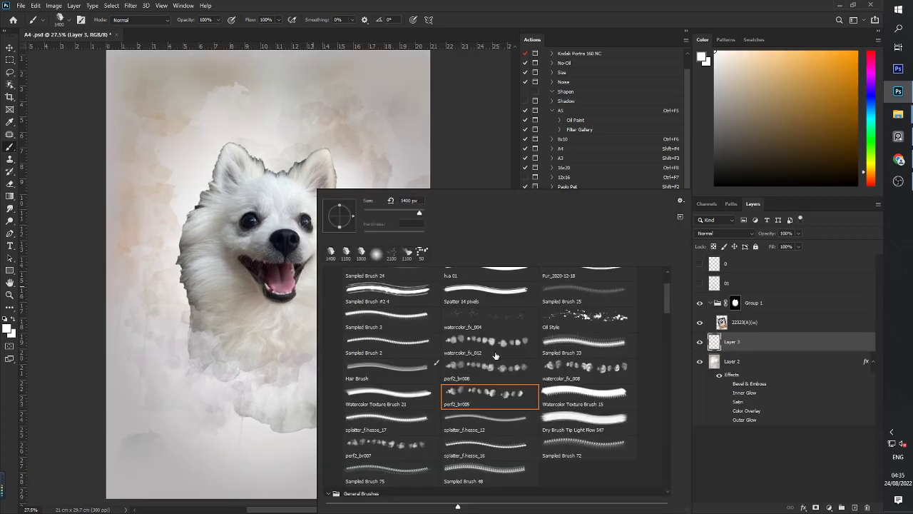
pyautogui.doubleClick(496, 355)
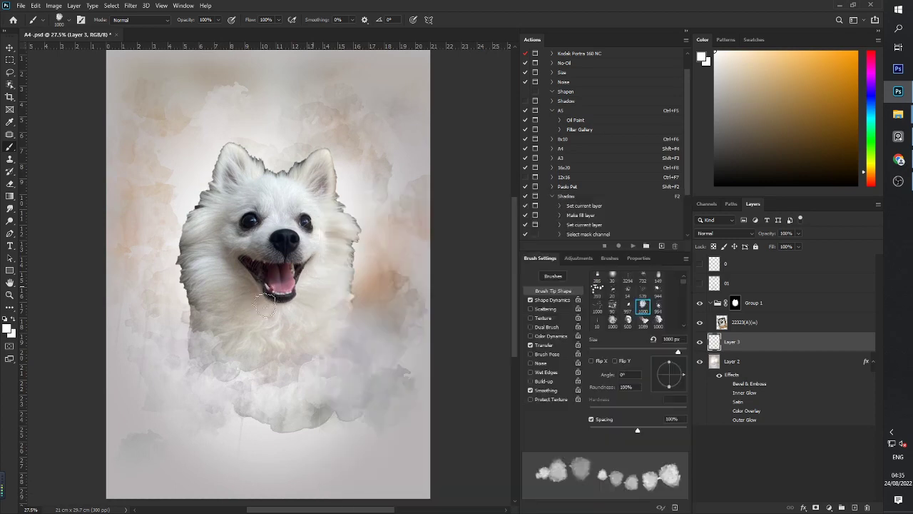
pyautogui.keyDown('alt'); pyautogui.click(260, 309); pyautogui.keyUp('alt')
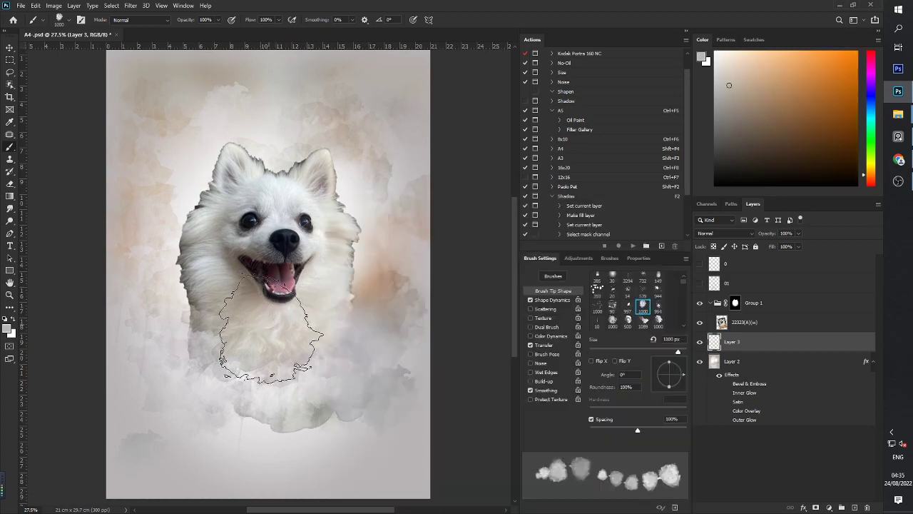
pyautogui.press('[')
pyautogui.press('[')
pyautogui.press(']')
pyautogui.press(']')
pyautogui.press(']')
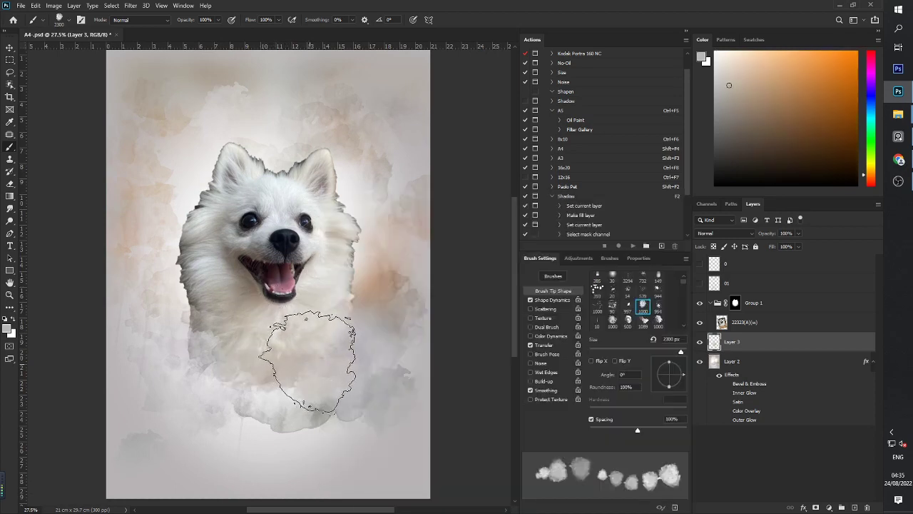
pyautogui.click(285, 368)
# Sample dark mauve from the dog's mouth and paint blots behind the right ear at 2300 px and beside the lower-left chest at 1400 px
pyautogui.keyDown('alt'); pyautogui.click(289, 273); pyautogui.keyUp('alt')
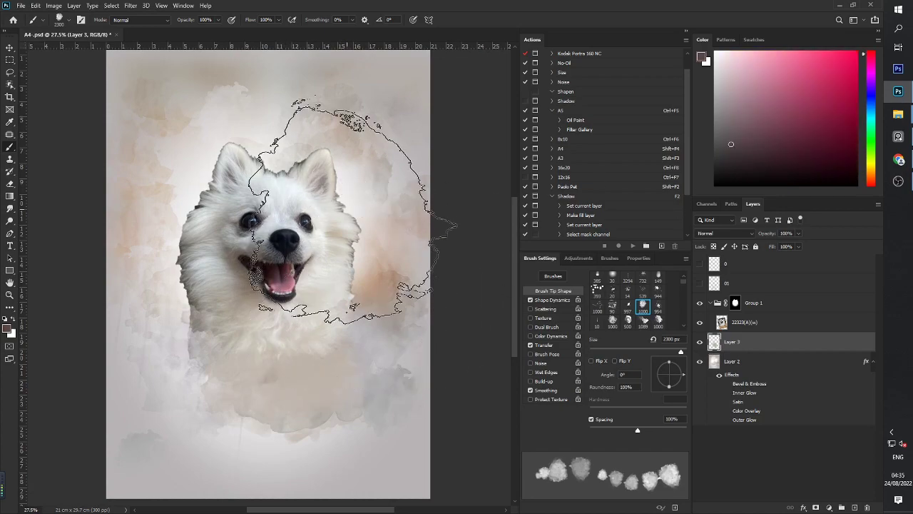
pyautogui.click(335, 189)
pyautogui.press('[')
pyautogui.press('[')
pyautogui.press('[')
pyautogui.press('[')
pyautogui.press('[')
pyautogui.press('[')
pyautogui.press('[')
pyautogui.press('[')
pyautogui.press('[')
pyautogui.press('[')
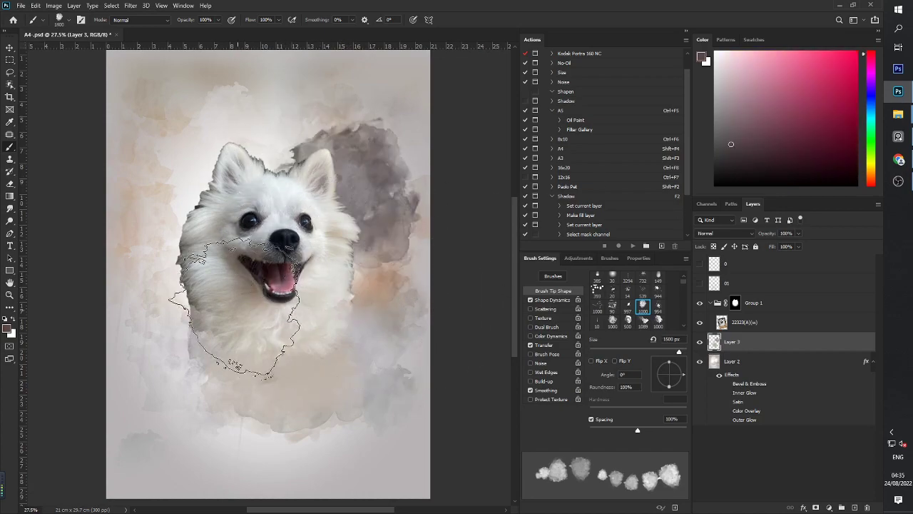
pyautogui.press(']')
pyautogui.click(192, 343)
# Paint a pink blot sampled from the tongue beside the lower-right chest, and soften it with a sampled paler pink
pyautogui.keyDown('alt'); pyautogui.click(289, 284); pyautogui.keyUp('alt')
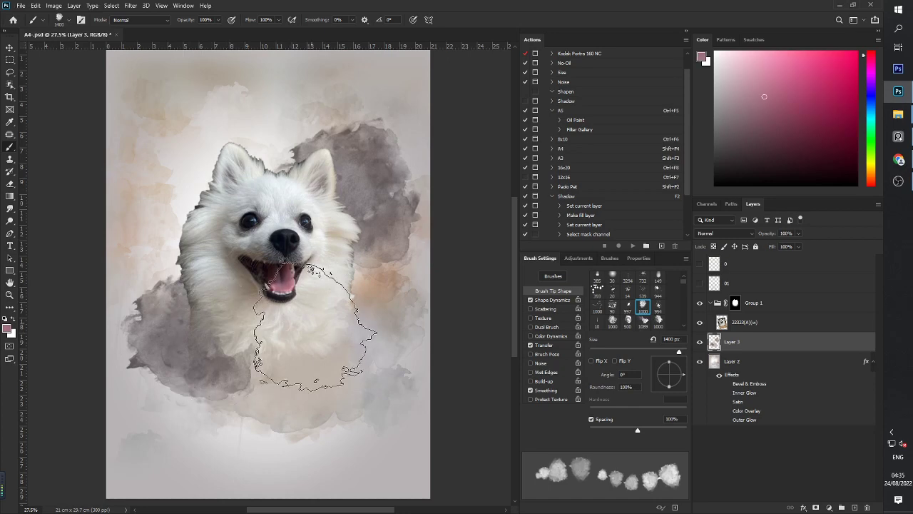
pyautogui.click(317, 325)
pyautogui.moveTo(287, 311)
pyautogui.mouseDown()
pyautogui.moveTo(296, 349)
pyautogui.moveTo(318, 363)
pyautogui.mouseUp()
pyautogui.keyDown('alt'); pyautogui.click(305, 359); pyautogui.keyUp('alt')
pyautogui.click(316, 386)
pyautogui.click(318, 375)
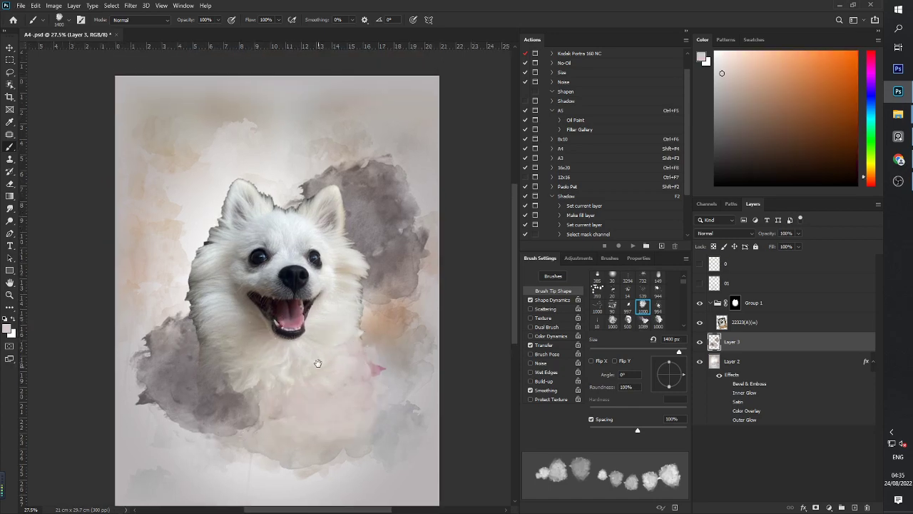
# Mix a muted grayish blue and paint a watercolor blot between and above the dog's ears
pyautogui.keyDown('alt'); pyautogui.click(307, 238); pyautogui.keyUp('alt')
pyautogui.click(870, 105)
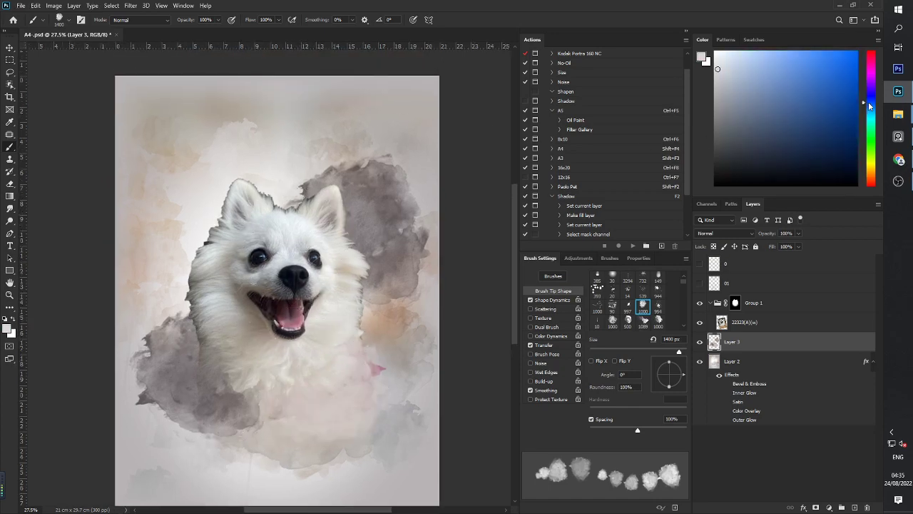
pyautogui.click(271, 178)
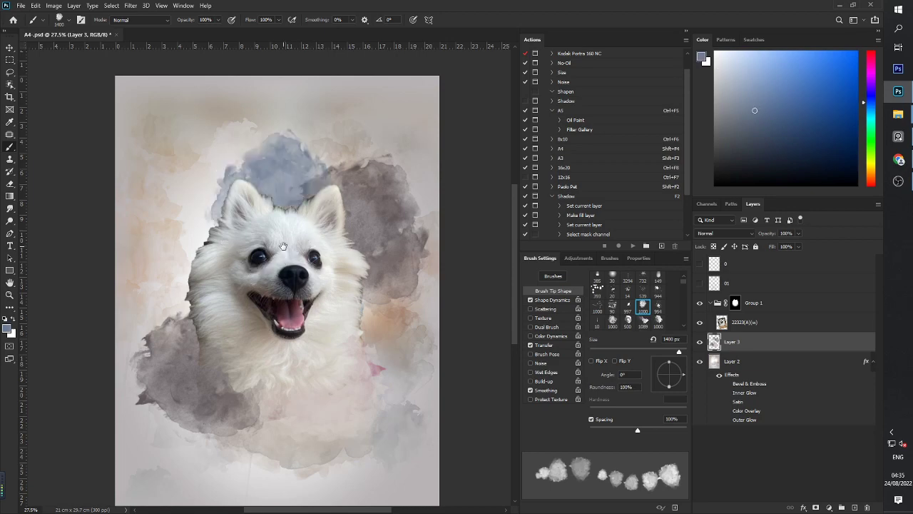
# Sample the orange background patch beside the dog, darken it to a muted brown, and paint a blot left of the head
pyautogui.moveTo(375, 318); pyautogui.dragTo(376, 298)
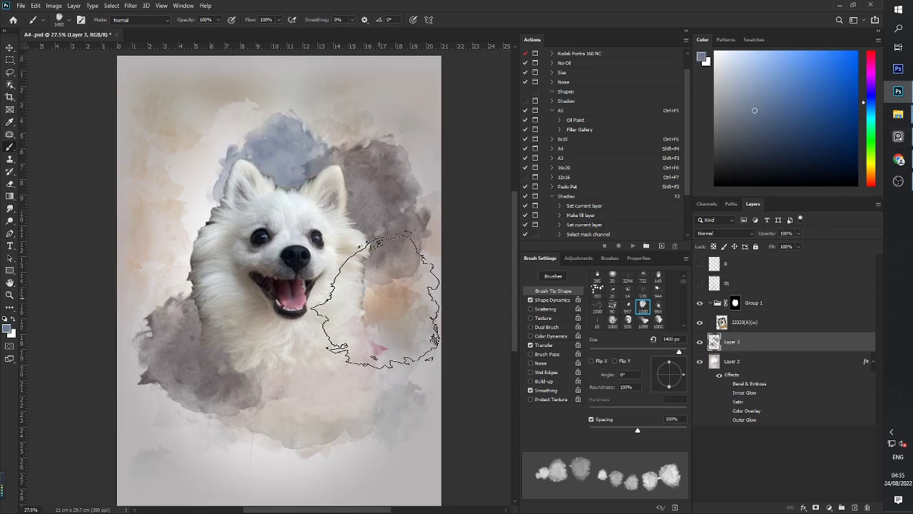
pyautogui.keyDown('alt'); pyautogui.click(390, 296); pyautogui.keyUp('alt')
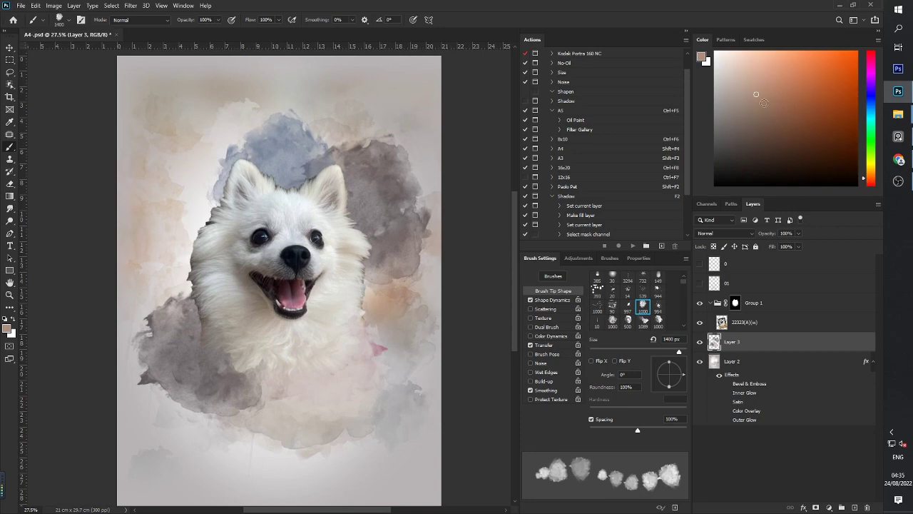
pyautogui.click(189, 229)
# Sample a pale beige from the dog's chest fur and paint a blot around the lower-left chest
pyautogui.scroll(-2, 189, 228)
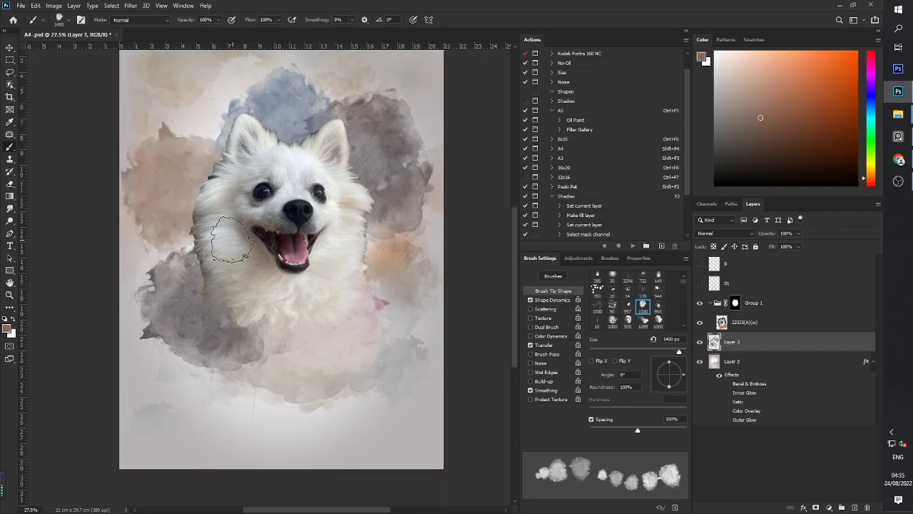
pyautogui.scroll(-1, 298, 270)
pyautogui.keyDown('alt'); pyautogui.click(265, 279); pyautogui.keyUp('alt')
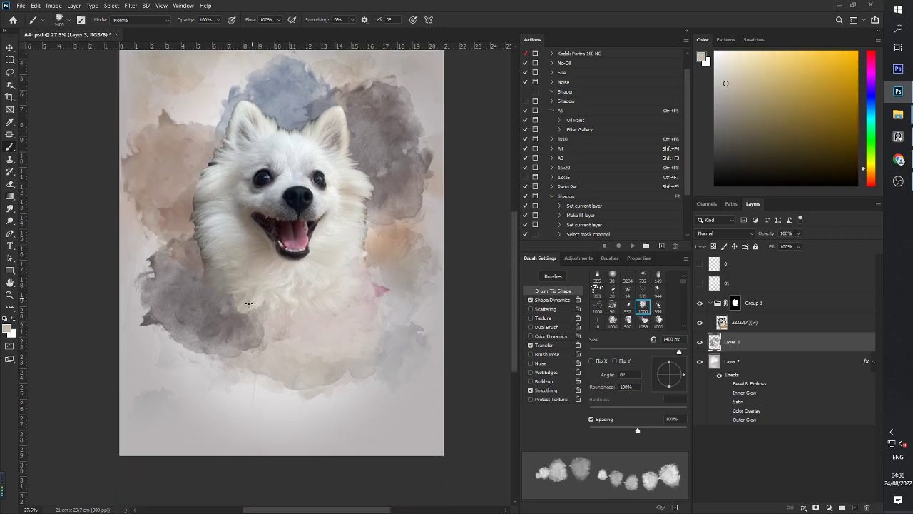
pyautogui.moveTo(296, 248); pyautogui.dragTo(285, 292)
pyautogui.moveTo(295, 246); pyautogui.dragTo(278, 294)
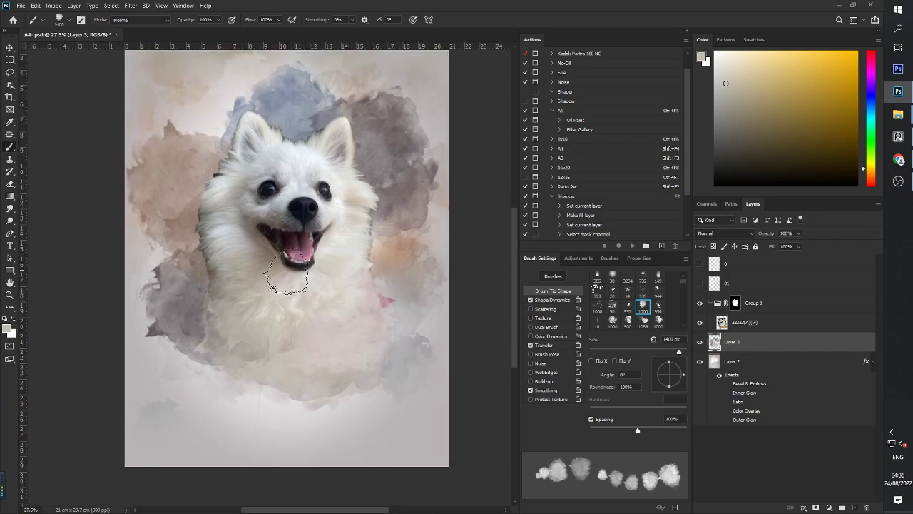
# Switch to Watercolor Texture Brush 15 at 1500 px and paint a sampled dark reddish-brown bristle stroke behind the dog's right side
pyautogui.rightClick(285, 275)
pyautogui.doubleClick(565, 388)
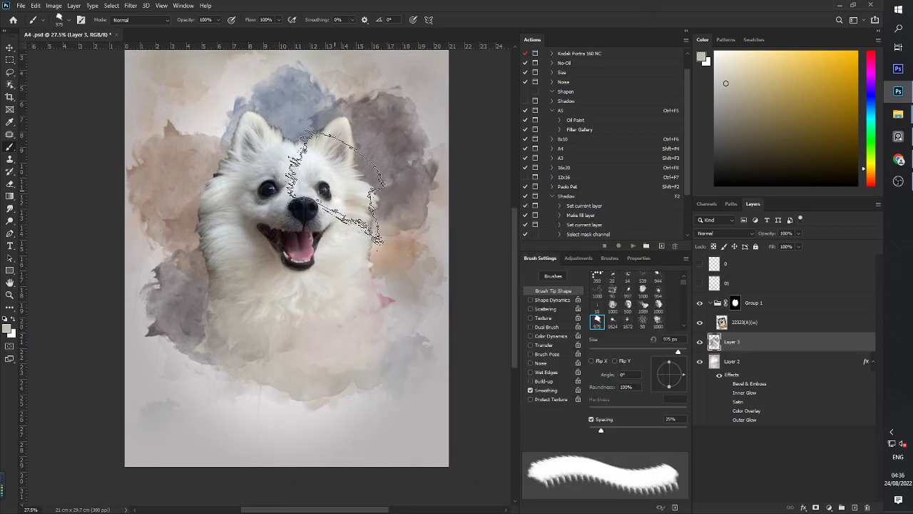
pyautogui.press(']')
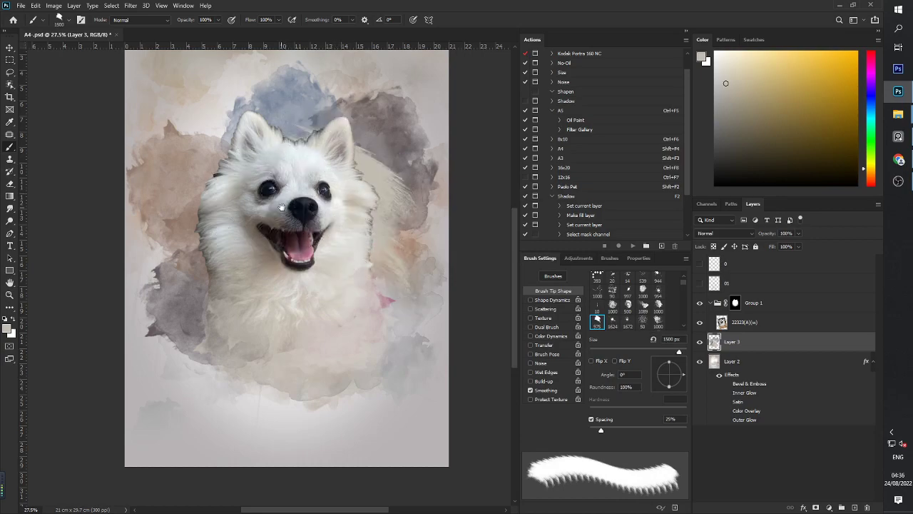
pyautogui.moveTo(313, 199); pyautogui.dragTo(313, 255)
pyautogui.keyDown('alt'); pyautogui.click(338, 232); pyautogui.keyUp('alt')
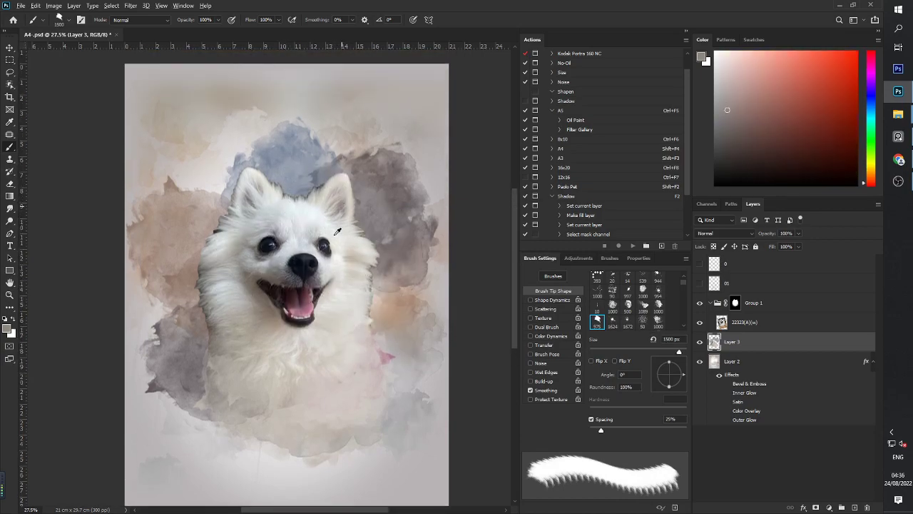
pyautogui.click(329, 257)
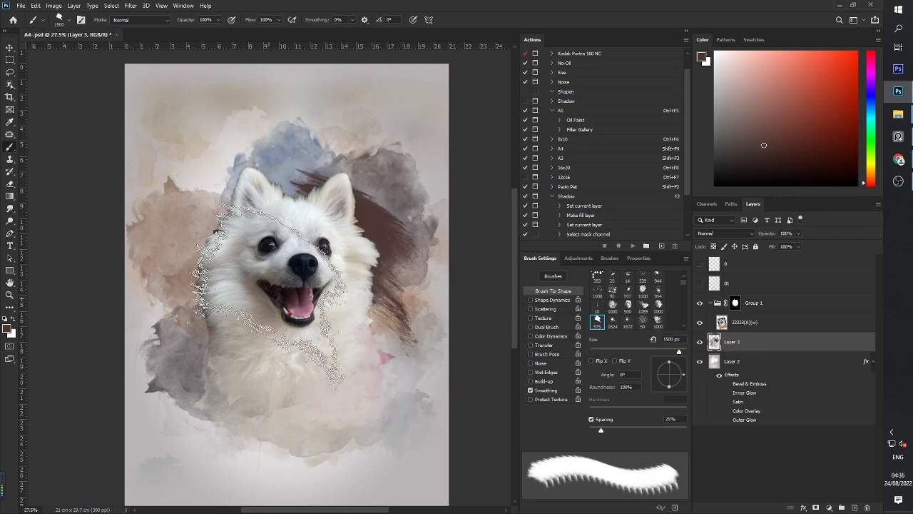
# Rotate the brush tip to 60° and paint a dark reddish-brown stroke beside the lower-left chest
pyautogui.moveTo(265, 333); pyautogui.dragTo(297, 248)
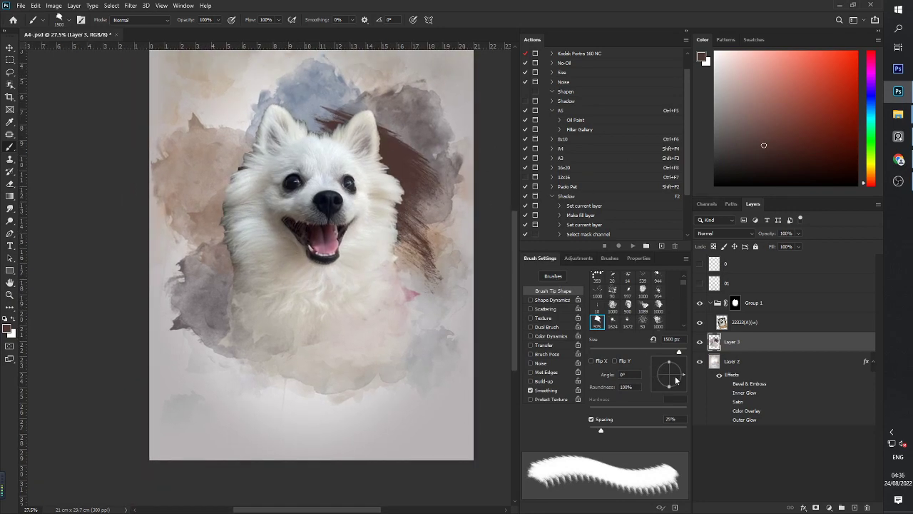
pyautogui.moveTo(676, 380); pyautogui.dragTo(676, 363)
pyautogui.click(289, 269)
pyautogui.moveTo(289, 267); pyautogui.dragTo(289, 282)
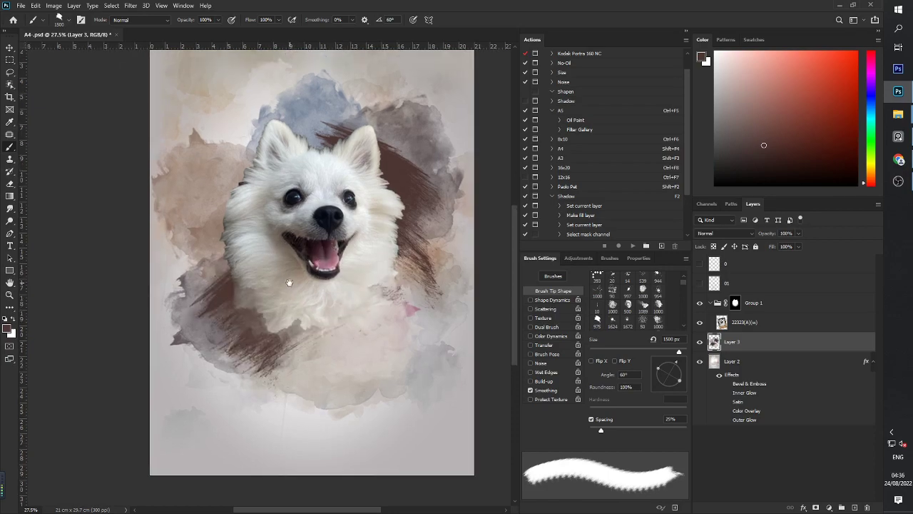
# Sample a pale tone from the chest fur and paint a bristle stroke over the blot beside the lower-left chest
pyautogui.keyDown('alt'); pyautogui.click(292, 289); pyautogui.keyUp('alt')
pyautogui.click(293, 288)
pyautogui.scroll(-4, 285, 281)
pyautogui.scroll(3, 276, 279)
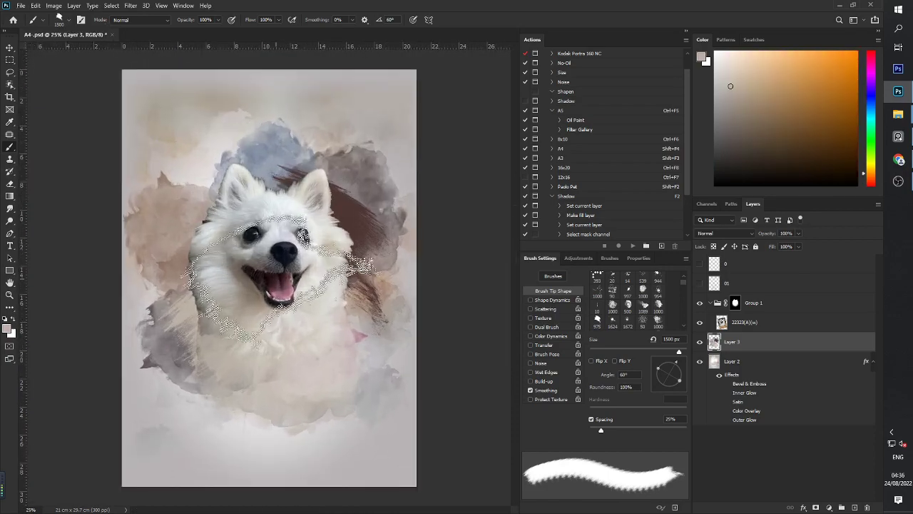
# Switch to the perf2_br005 brush at 1600 px, paint a grayish-brown blot below the chest, and soften it with a sampled pale gray
pyautogui.scroll(-1, 279, 279)
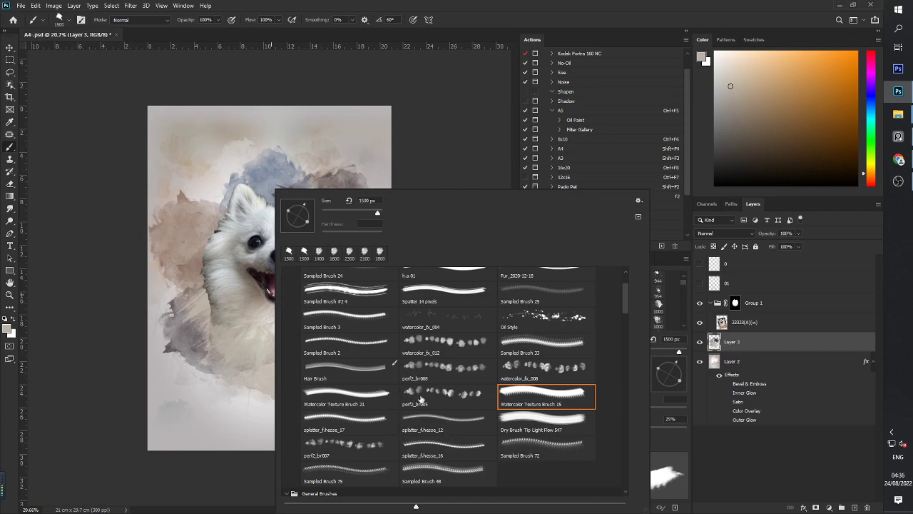
pyautogui.doubleClick(420, 398)
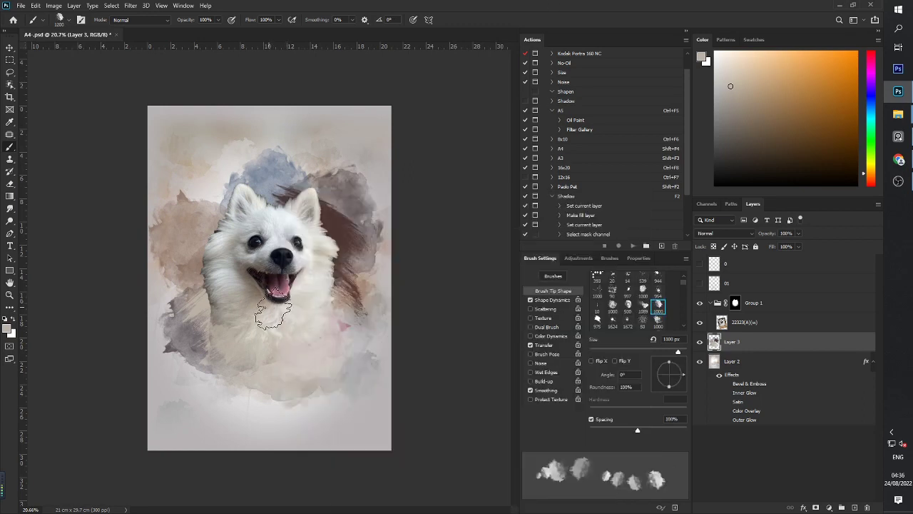
pyautogui.press(']')
pyautogui.scroll(1, 298, 318)
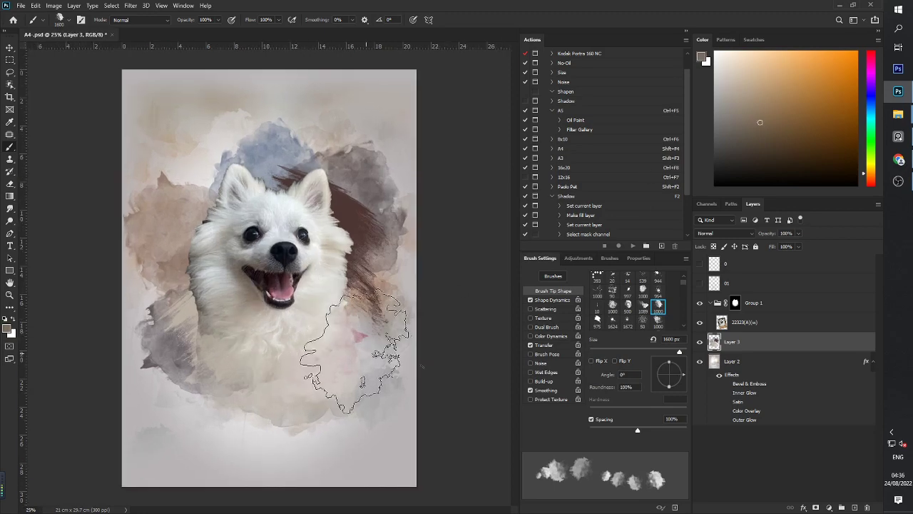
pyautogui.click(299, 358)
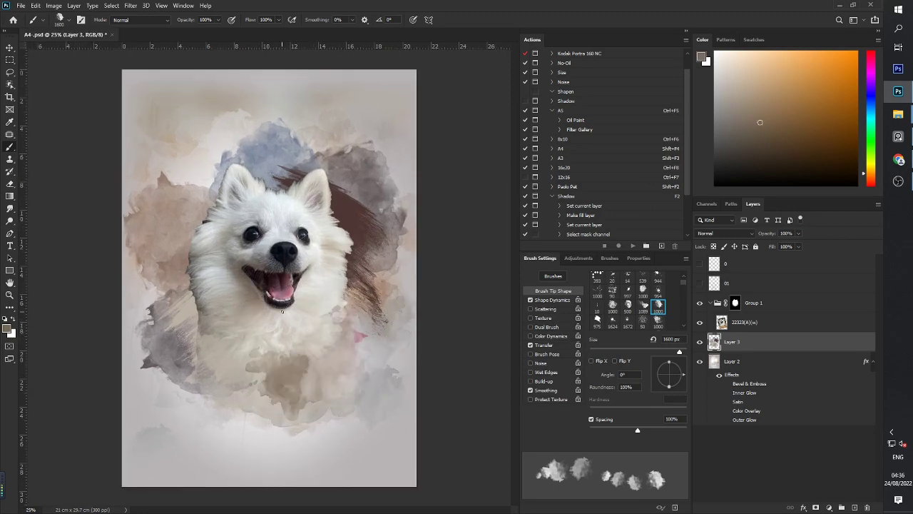
pyautogui.keyDown('alt'); pyautogui.click(281, 287); pyautogui.keyUp('alt')
pyautogui.click(300, 328)
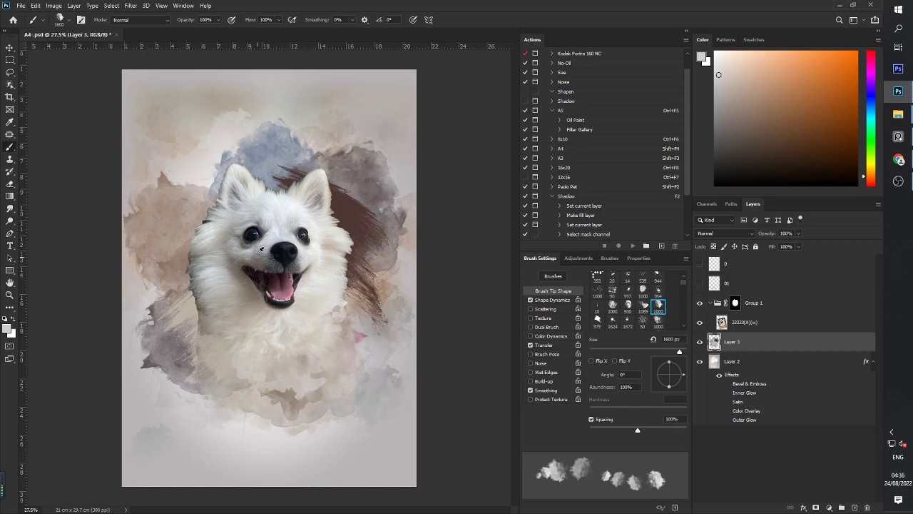
# Rotate the brush tip to 125°, sample reddish brown near the dog's eye, and paint a blot left of the head
pyautogui.scroll(1, 260, 249)
pyautogui.moveTo(251, 202); pyautogui.dragTo(266, 254)
pyautogui.moveTo(230, 287); pyautogui.dragTo(243, 263)
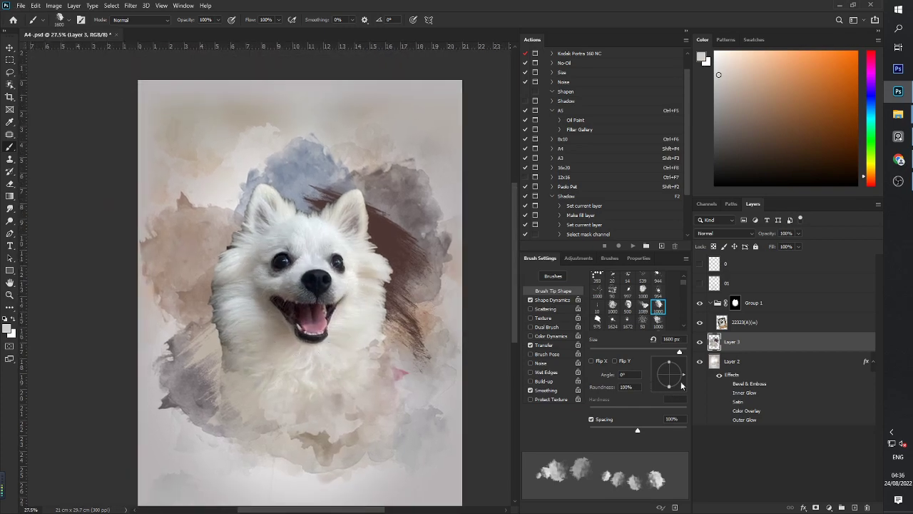
pyautogui.moveTo(681, 385); pyautogui.dragTo(664, 364)
pyautogui.scroll(2, 270, 247)
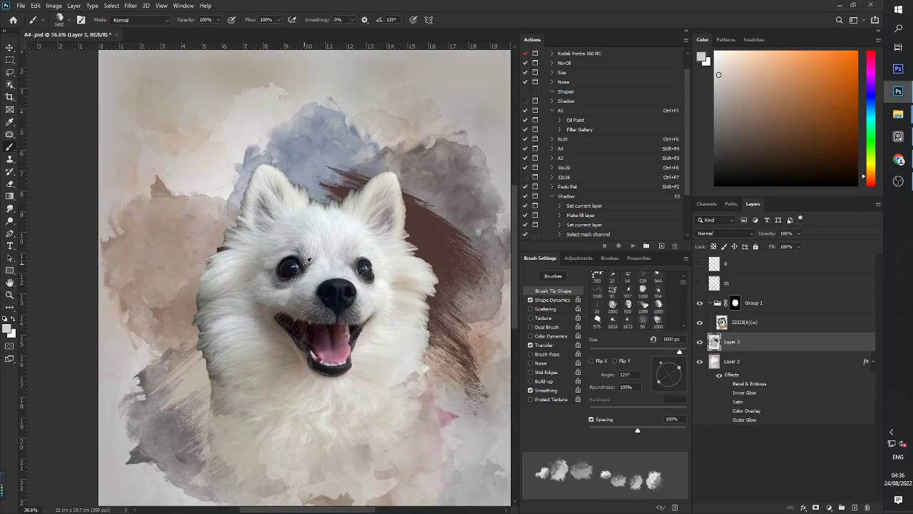
pyautogui.keyDown('alt'); pyautogui.click(306, 261); pyautogui.keyUp('alt')
pyautogui.scroll(-1, 307, 261)
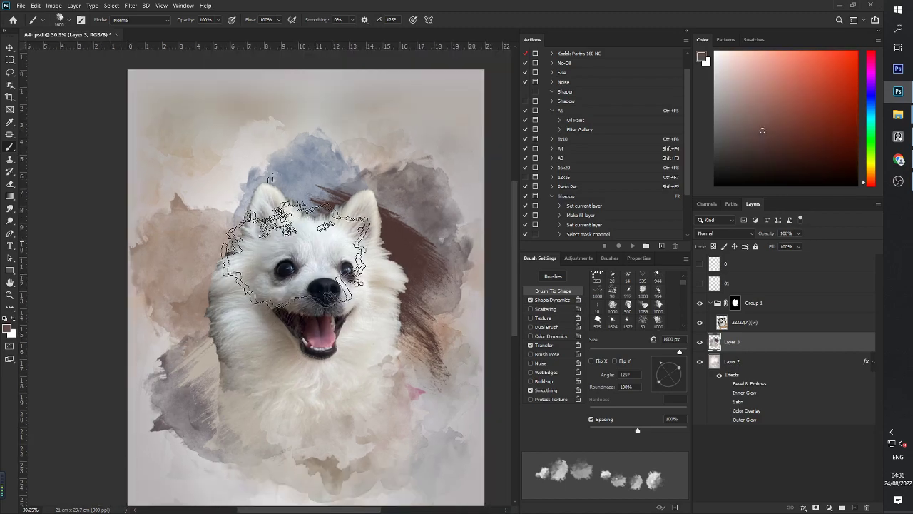
pyautogui.scroll(-2, 258, 294)
# Sample a warm gray from the dog's left-side fur and paint a soft blot at the lower-left chest
pyautogui.keyDown('alt'); pyautogui.click(249, 289); pyautogui.keyUp('alt')
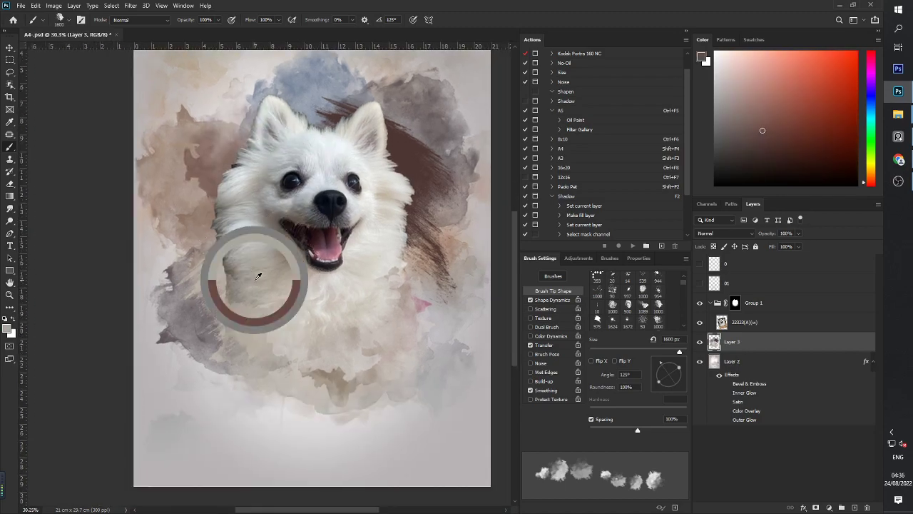
pyautogui.scroll(-1, 249, 314)
pyautogui.rightClick(285, 306)
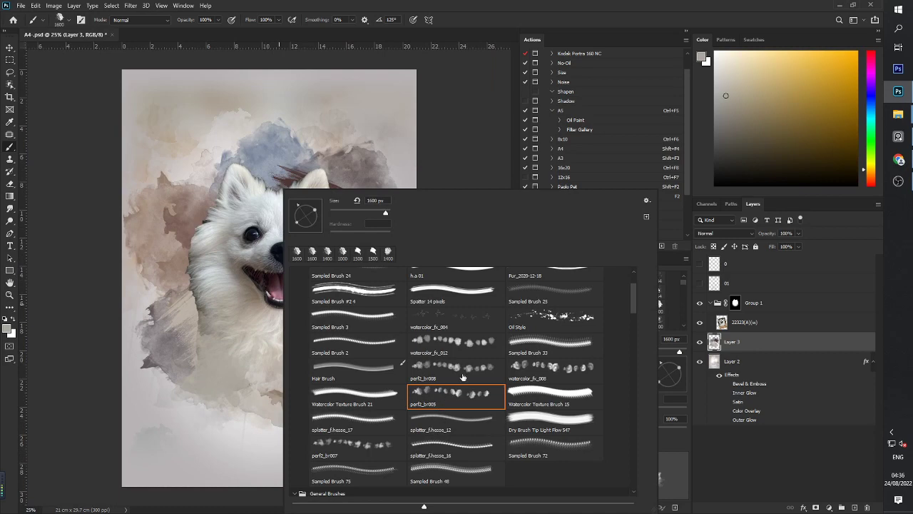
pyautogui.click(583, 4)
# Add a new layer directly above Layer 2 and switch to the rounded 1000 px watercolor blot brush
pyautogui.scroll(-1, 414, 287)
pyautogui.click(777, 369)
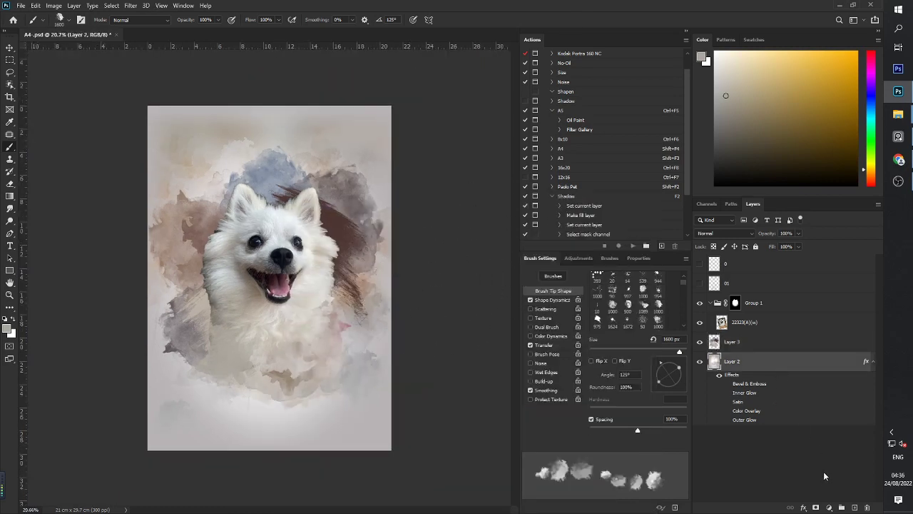
pyautogui.click(852, 506)
pyautogui.scroll(1, 360, 388)
pyautogui.rightClick(321, 286)
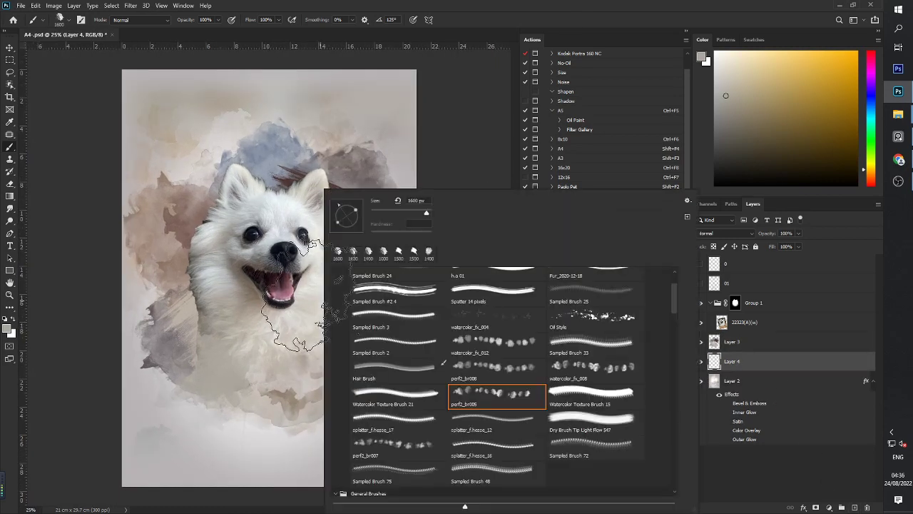
pyautogui.click(259, 326)
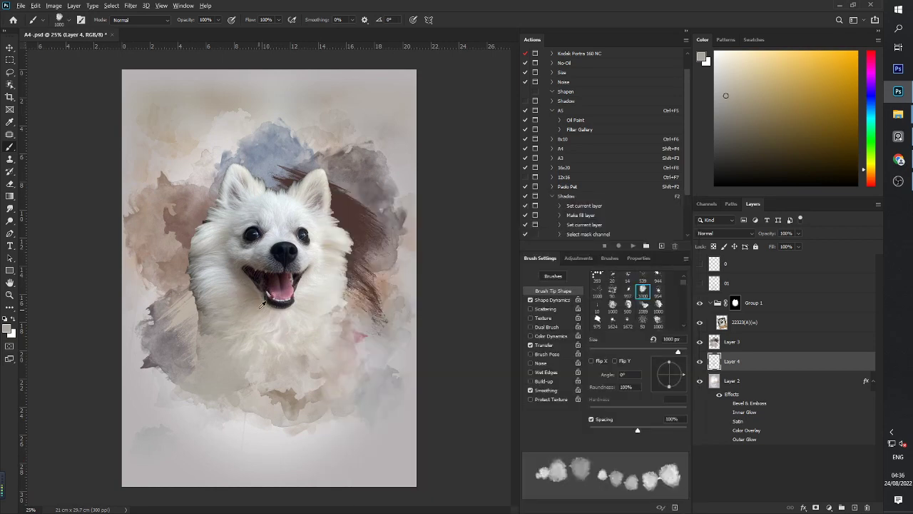
# Sample dark brown from the edge of the mouth and paint blots in both bottom corners, enlarging the brush to 2200 px
pyautogui.keyDown('alt'); pyautogui.click(261, 309); pyautogui.keyUp('alt')
pyautogui.scroll(-1, 385, 412)
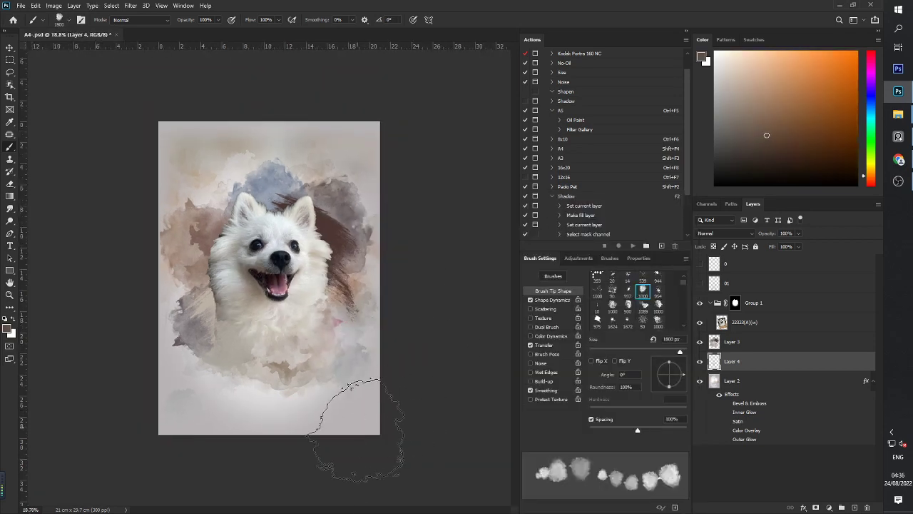
pyautogui.press(']')
pyautogui.press(']')
pyautogui.press(']')
pyautogui.click(358, 427)
pyautogui.click(178, 425)
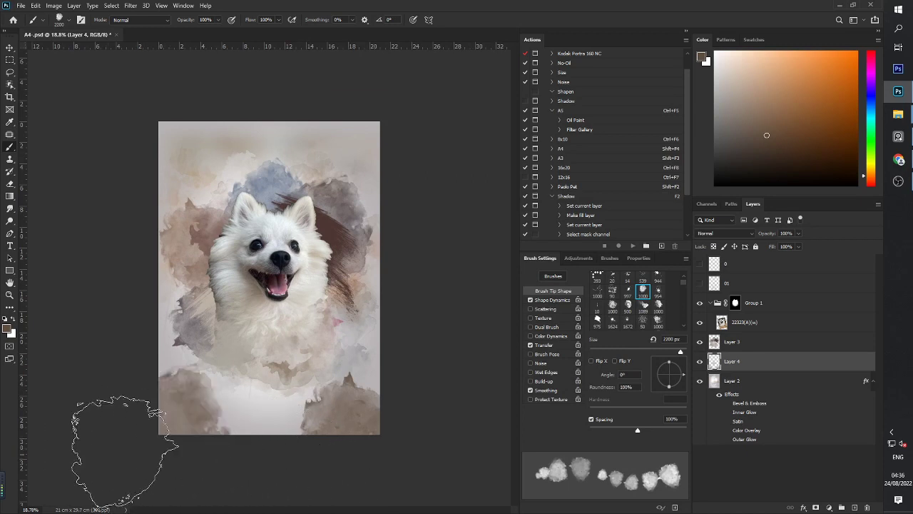
# Paint a sampled gray-mauve blot along the lower-left edge, and pale pink and mauve-brown blots in the top-right corner
pyautogui.keyDown('alt'); pyautogui.click(193, 352); pyautogui.keyUp('alt')
pyautogui.click(238, 474)
pyautogui.keyDown('alt'); pyautogui.click(299, 301); pyautogui.keyUp('alt')
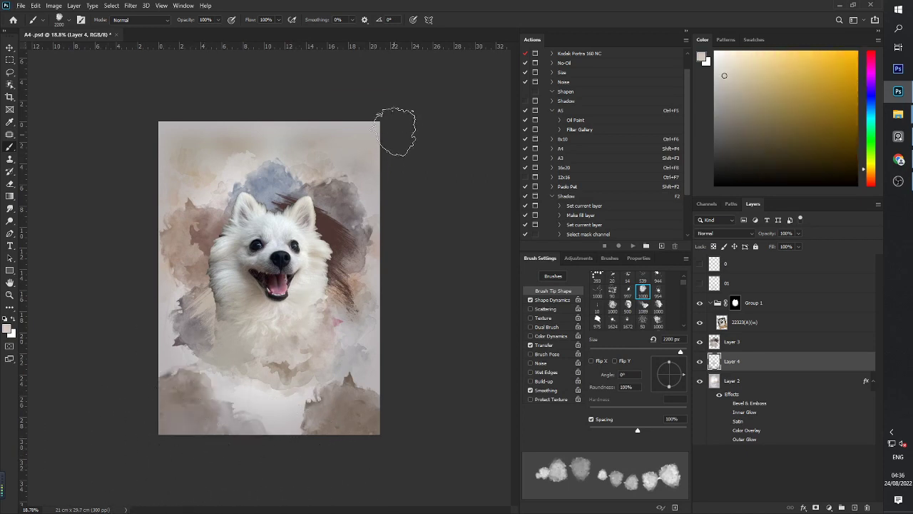
pyautogui.click(375, 162)
pyautogui.keyDown('alt'); pyautogui.click(342, 268); pyautogui.keyUp('alt')
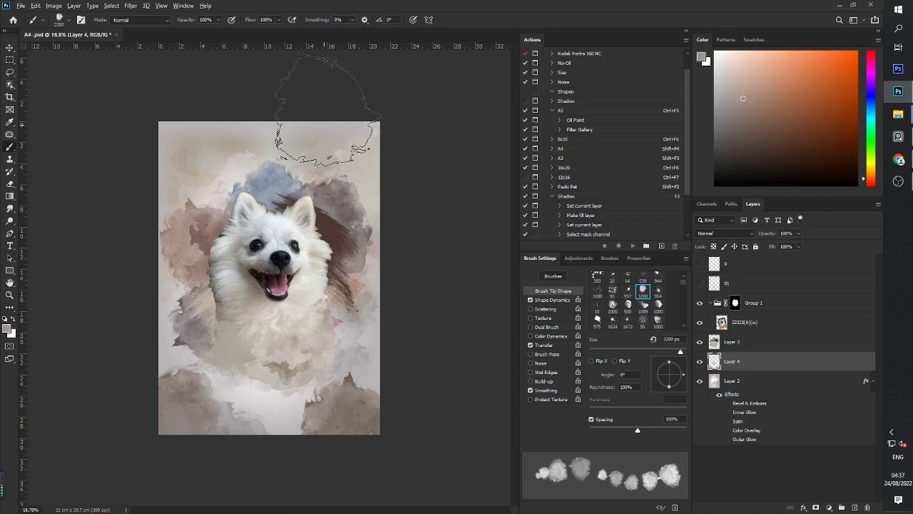
# Paint blots of blue sampled above the ears along the bottom and top edges, and a gray-beige blot in the top-left corner
pyautogui.keyDown('alt'); pyautogui.click(287, 176); pyautogui.keyUp('alt')
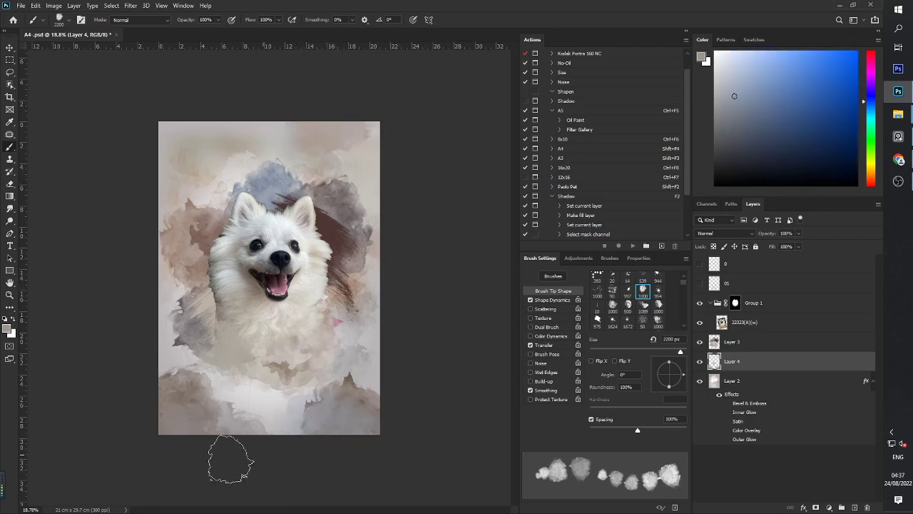
pyautogui.keyDown('alt'); pyautogui.click(220, 309); pyautogui.keyUp('alt')
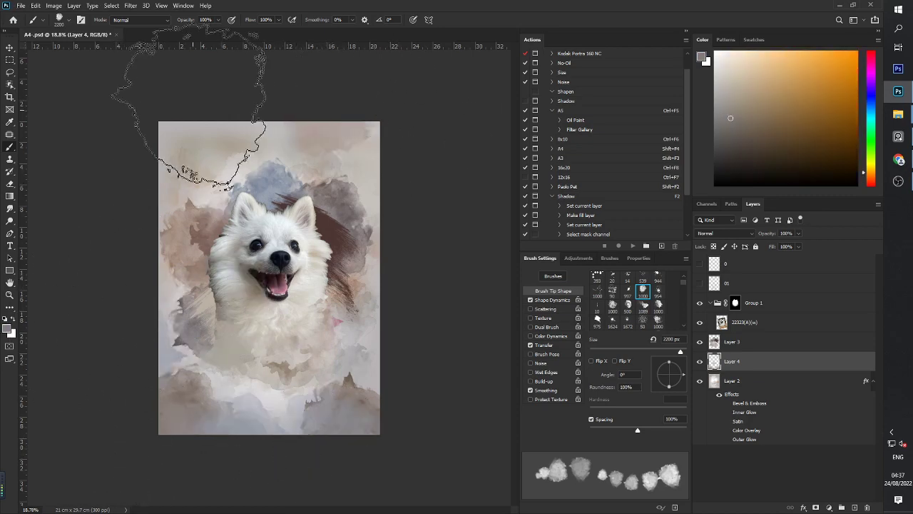
pyautogui.keyDown('alt'); pyautogui.click(291, 184); pyautogui.keyUp('alt')
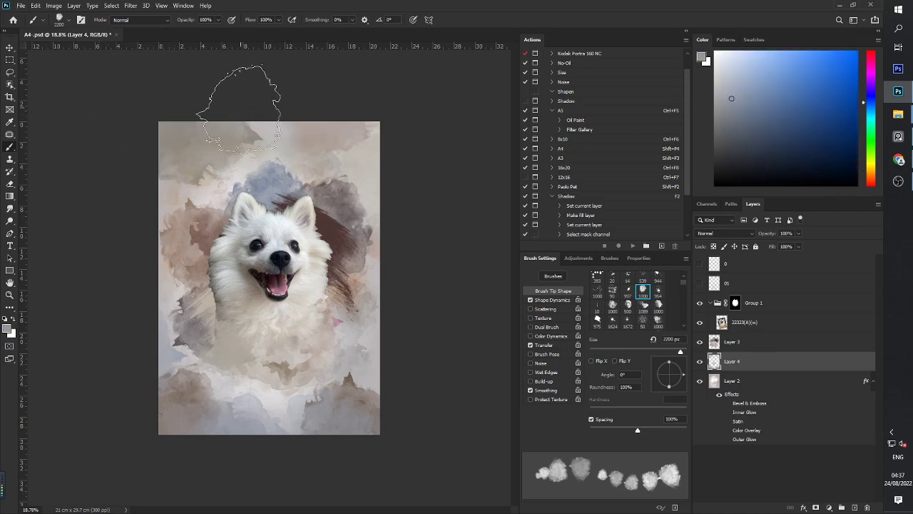
# Sample mauve and reddish brown from the painting behind the dog and paint darker blots along the right edge
pyautogui.keyDown('alt'); pyautogui.click(349, 252); pyautogui.keyUp('alt')
pyautogui.scroll(1, 369, 310)
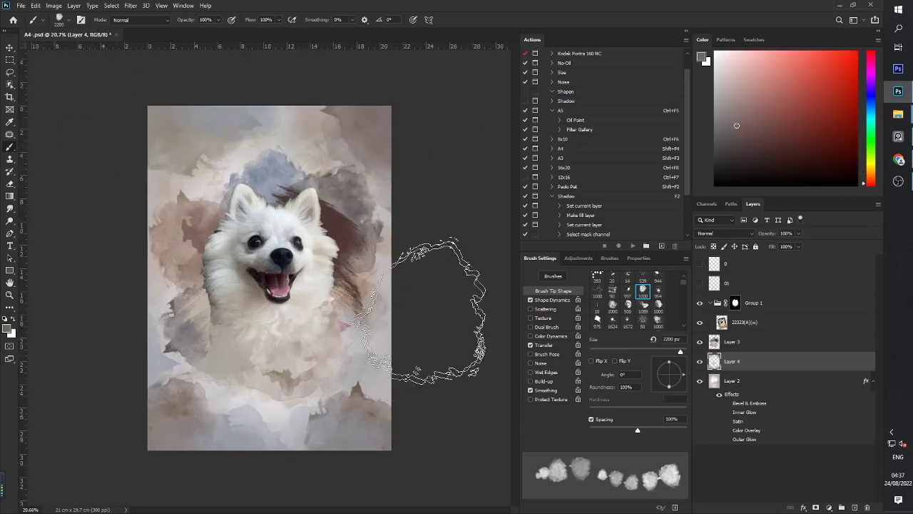
pyautogui.keyDown('alt'); pyautogui.click(354, 265); pyautogui.keyUp('alt')
pyautogui.moveTo(408, 341); pyautogui.dragTo(442, 378)
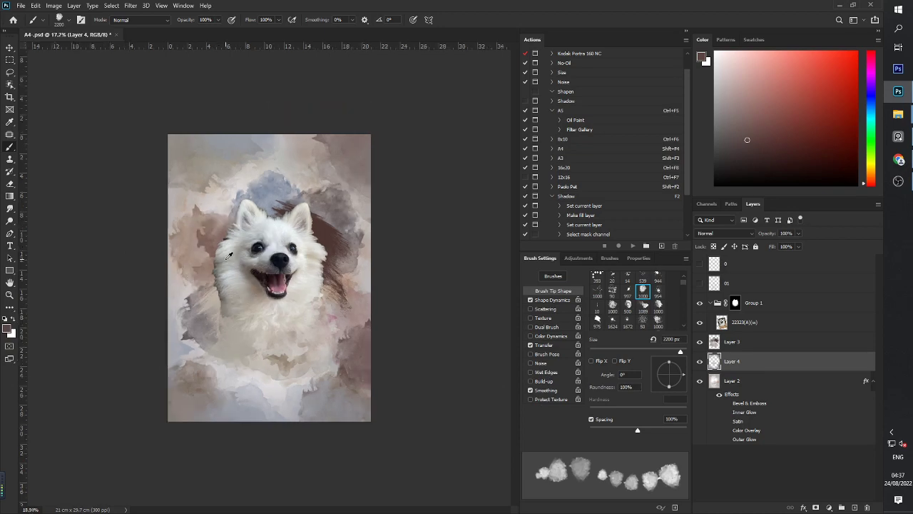
# Merge the corner blots' layer with Layer 3 and create a new empty layer above it
pyautogui.scroll(3, 260, 271)
pyautogui.press('v')
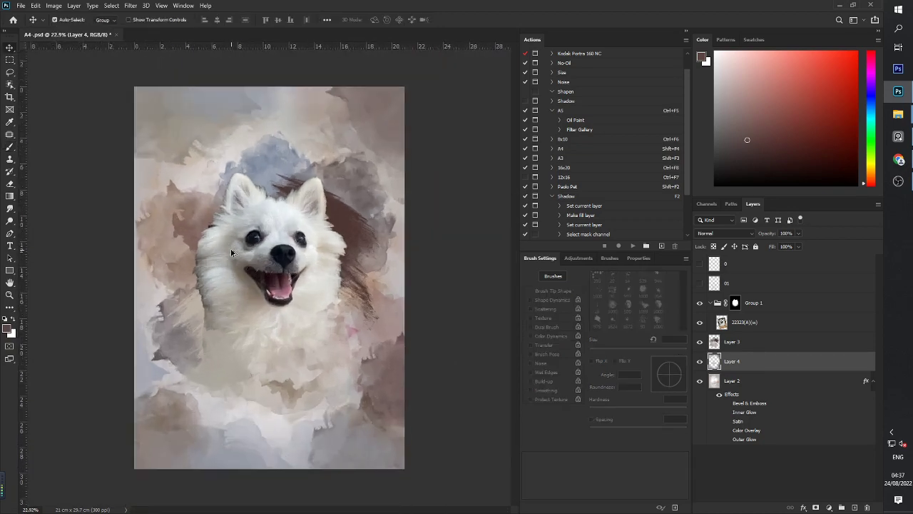
pyautogui.scroll(-2, 251, 265)
pyautogui.press('Delete')
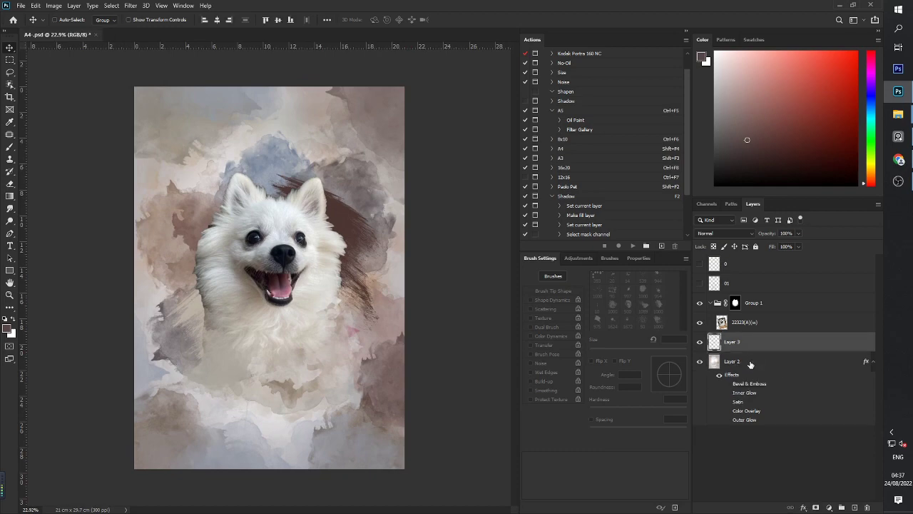
pyautogui.click(858, 507)
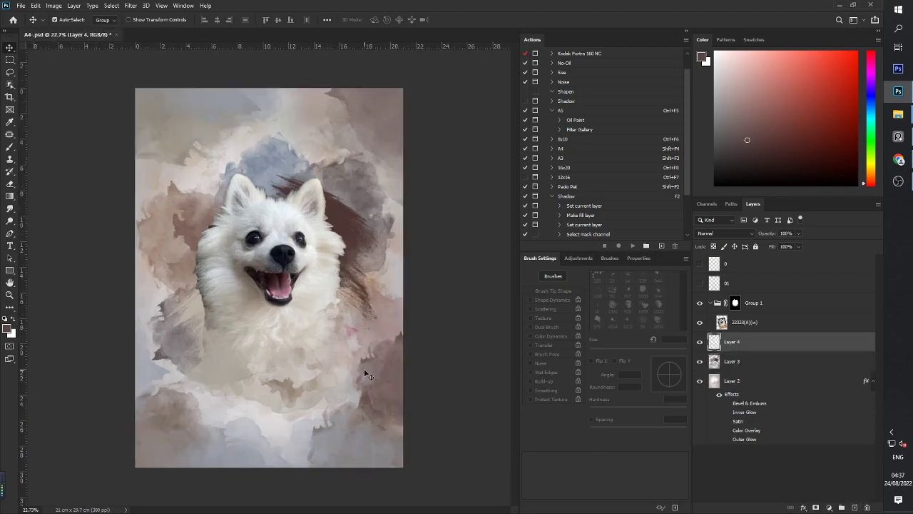
# Choose the watercolor_fx_004 splatter brush, sample a mauve-gray from the painting, and stamp small splatters across the dog's chest
pyautogui.press('b')
pyautogui.rightClick(266, 292)
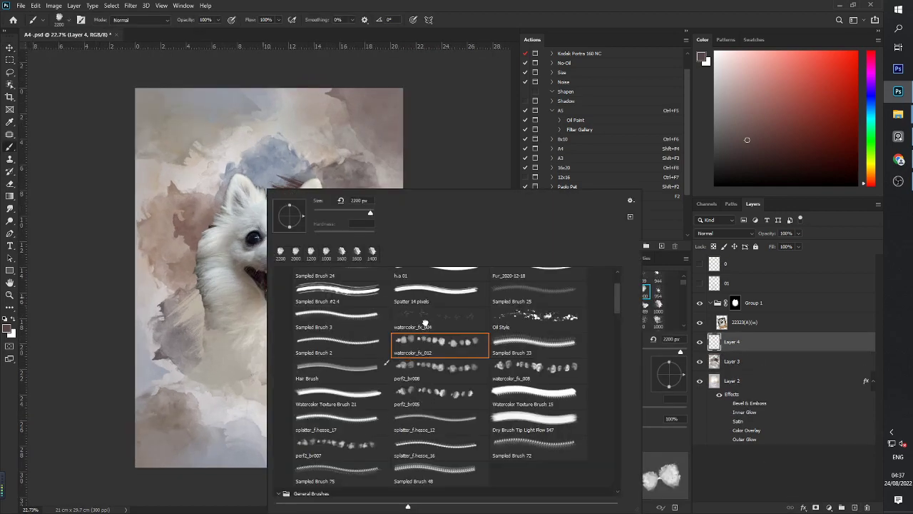
pyautogui.doubleClick(424, 323)
pyautogui.keyDown('alt'); pyautogui.click(295, 263); pyautogui.keyUp('alt')
pyautogui.click(325, 343)
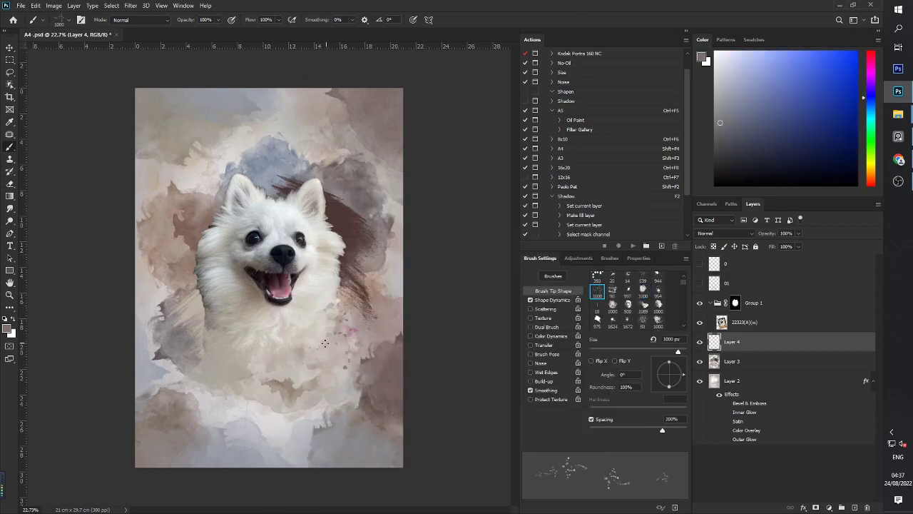
pyautogui.click(261, 347)
# Enlarge the splatter brush and stamp gray drops above the dog's ears and along the left side of the background
pyautogui.press(']')
pyautogui.press(']')
pyautogui.press(']')
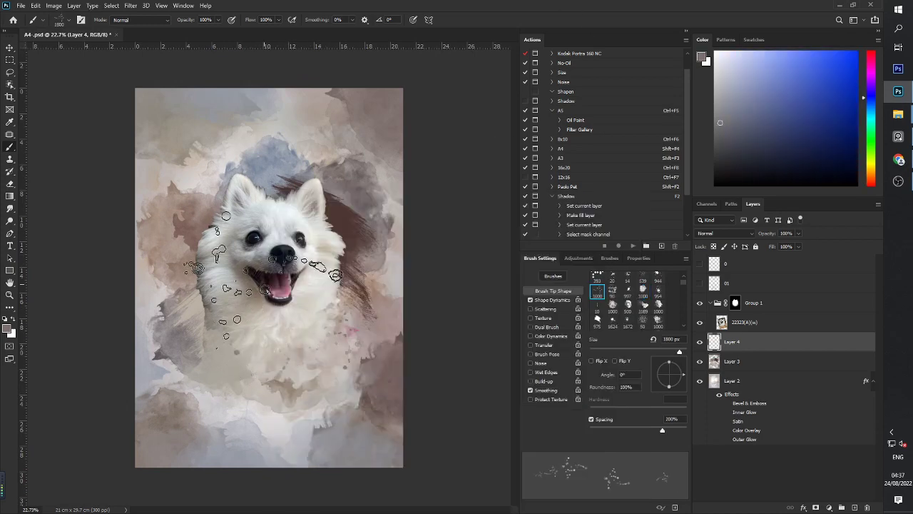
pyautogui.click(312, 168)
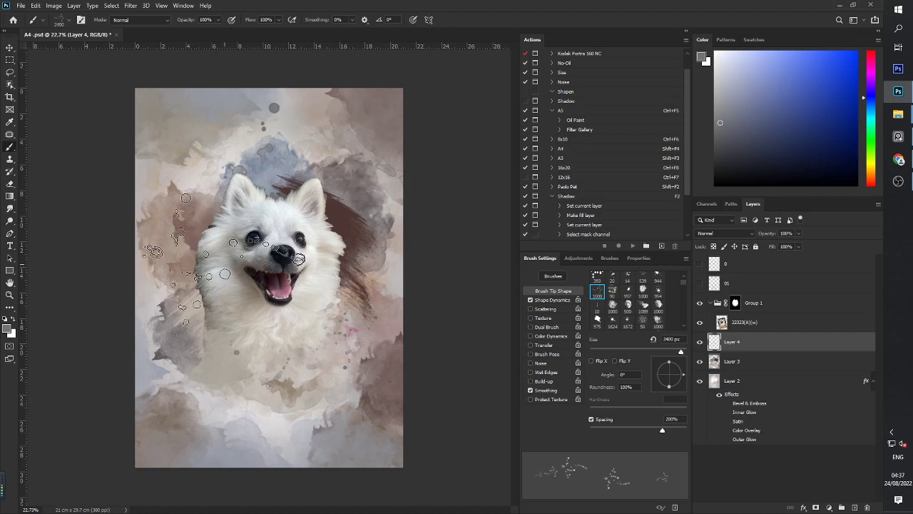
pyautogui.press('[')
pyautogui.press('[')
pyautogui.press('[')
pyautogui.press('[')
pyautogui.press('[')
pyautogui.press('[')
pyautogui.press(']')
pyautogui.press(']')
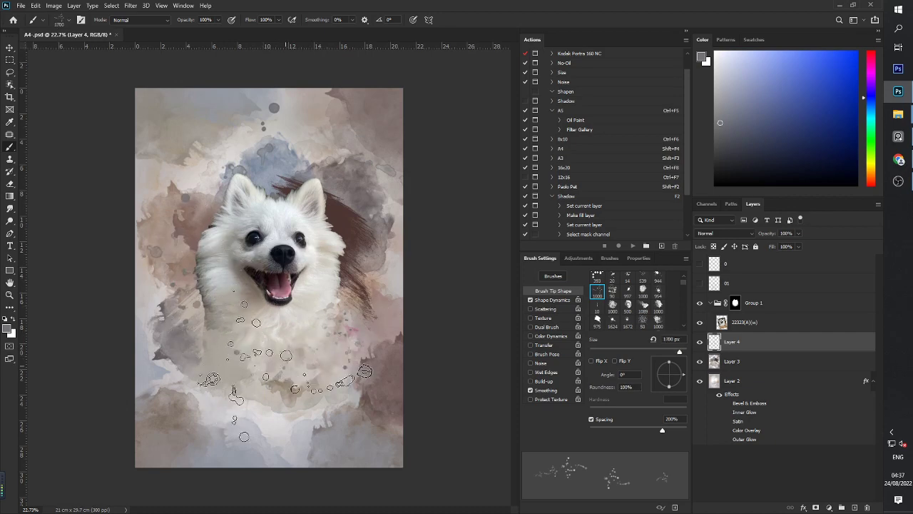
# Stamp gray splatters across the lower chest and bottom background, and sampled reddish-brown ones above the left ear
pyautogui.click(286, 365)
pyautogui.press('[')
pyautogui.press('[')
pyautogui.press('[')
pyautogui.press('[')
pyautogui.keyDown('alt'); pyautogui.click(369, 232); pyautogui.keyUp('alt')
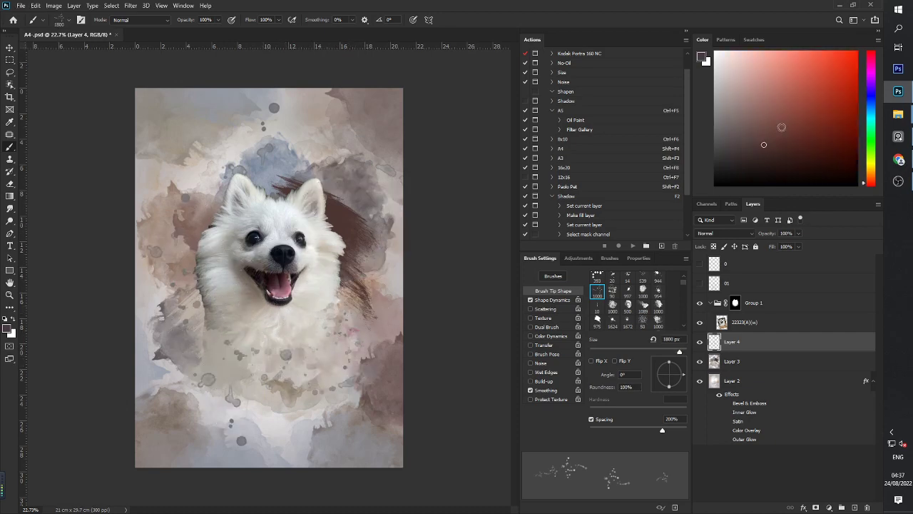
# Sample off-white from the dog's fur and stamp pale splatters across the chest and lower background
pyautogui.keyDown('alt'); pyautogui.click(320, 283); pyautogui.keyUp('alt')
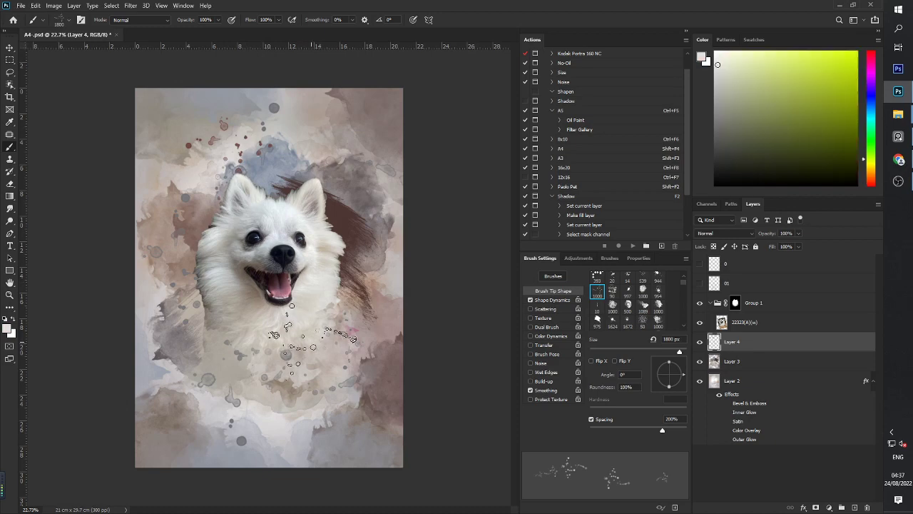
pyautogui.press(']')
pyautogui.press(']')
pyautogui.click(312, 332)
pyautogui.press('[')
pyautogui.press('[')
pyautogui.press('[')
pyautogui.press('[')
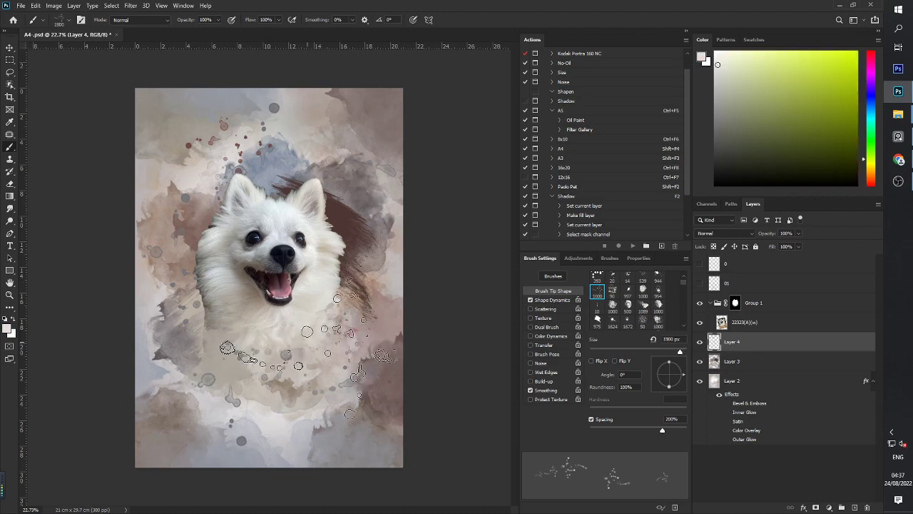
pyautogui.press('[')
pyautogui.press('[')
pyautogui.press('[')
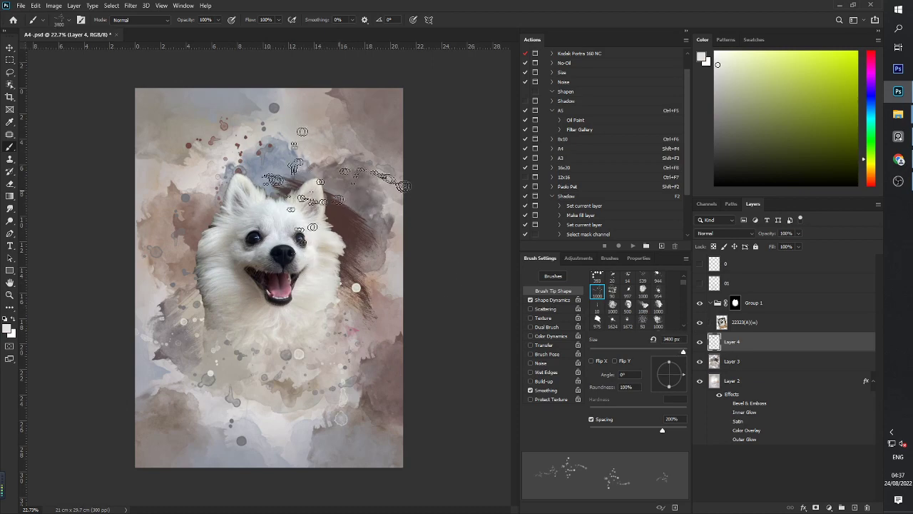
# Stamp off-white splatters at varying brush sizes around and above the ear on the right side of the portrait
pyautogui.click(334, 192)
pyautogui.press(']')
pyautogui.press(']')
pyautogui.press('[')
pyautogui.press('[')
pyautogui.press('[')
pyautogui.press('[')
pyautogui.press('[')
pyautogui.press('[')
pyautogui.press('[')
pyautogui.press('[')
pyautogui.press('[')
pyautogui.press('[')
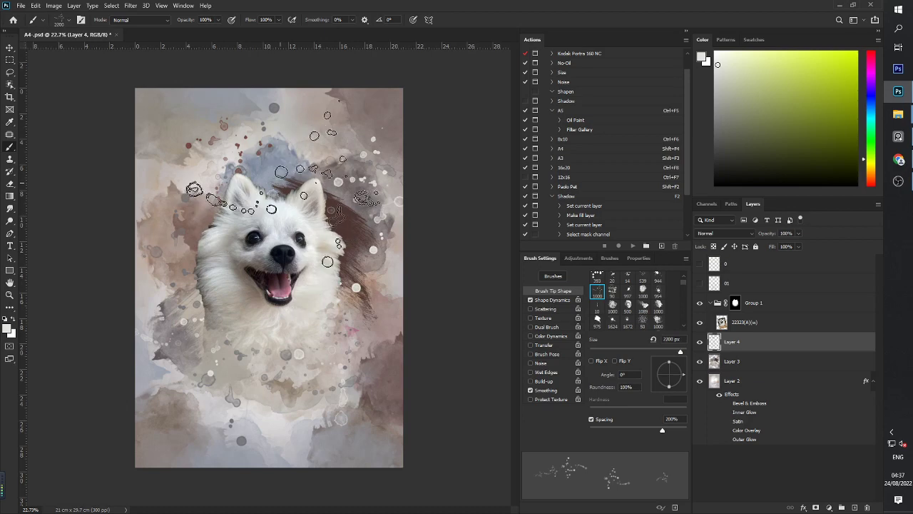
pyautogui.press('[')
pyautogui.press('[')
pyautogui.press('[')
pyautogui.press('[')
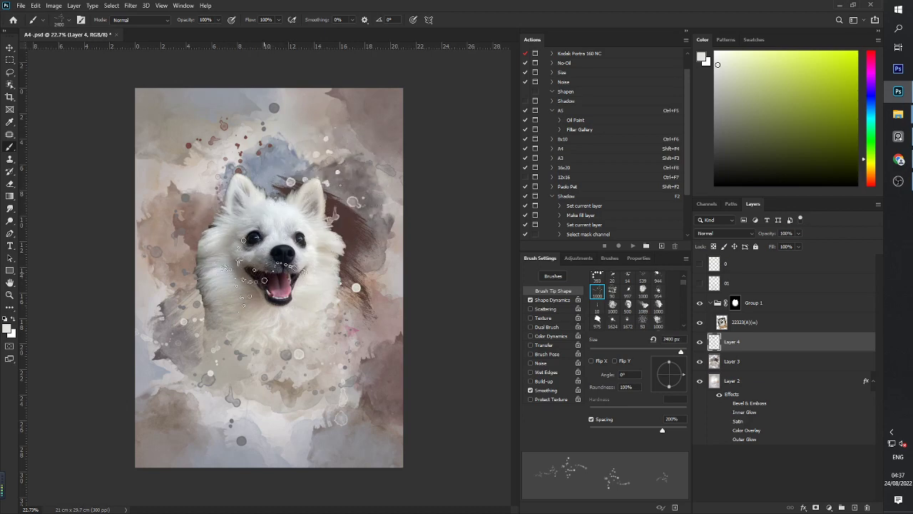
pyautogui.press('[')
pyautogui.press('[')
pyautogui.press('[')
pyautogui.press('[')
pyautogui.press('[')
pyautogui.press('[')
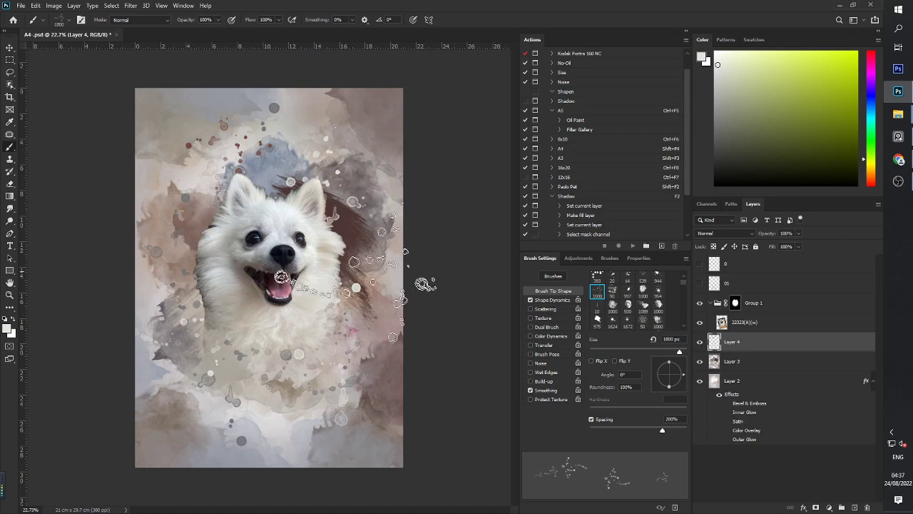
# Sample brown from the background, shift it to a saturated orange-brown, and stamp splatters left of the dog
pyautogui.keyDown('alt'); pyautogui.click(382, 301); pyautogui.keyUp('alt')
pyautogui.click(769, 117)
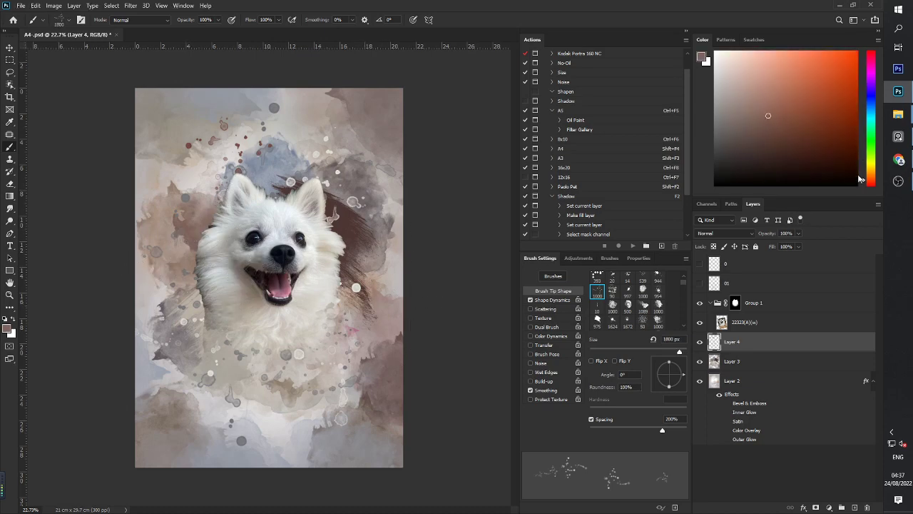
pyautogui.click(870, 178)
pyautogui.click(806, 114)
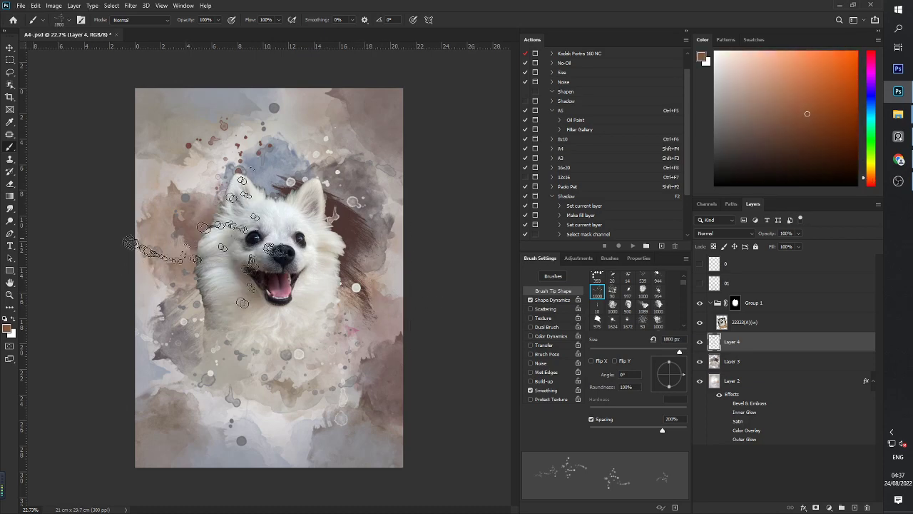
pyautogui.scroll(-1, 225, 255)
pyautogui.scroll(2, 224, 255)
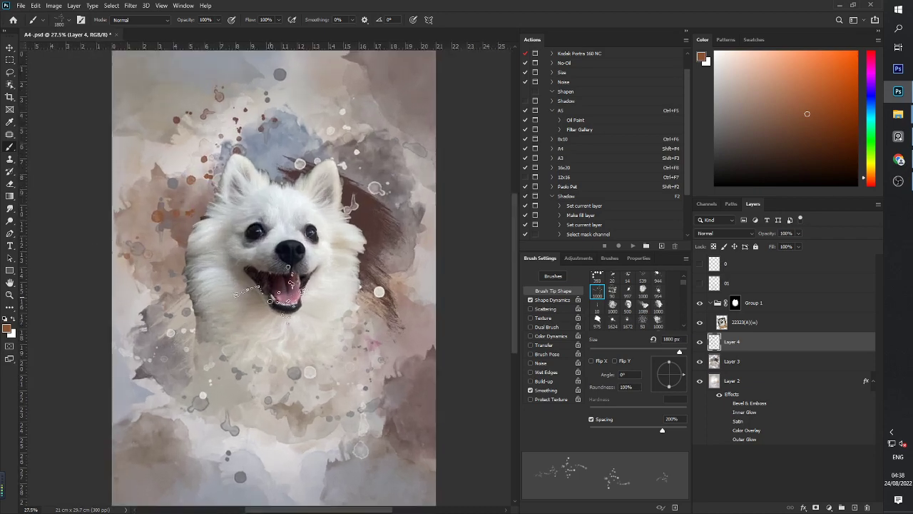
# Switch to the watercolor_fx_023 drip brush and enlarge its tip
pyautogui.rightClick(276, 308)
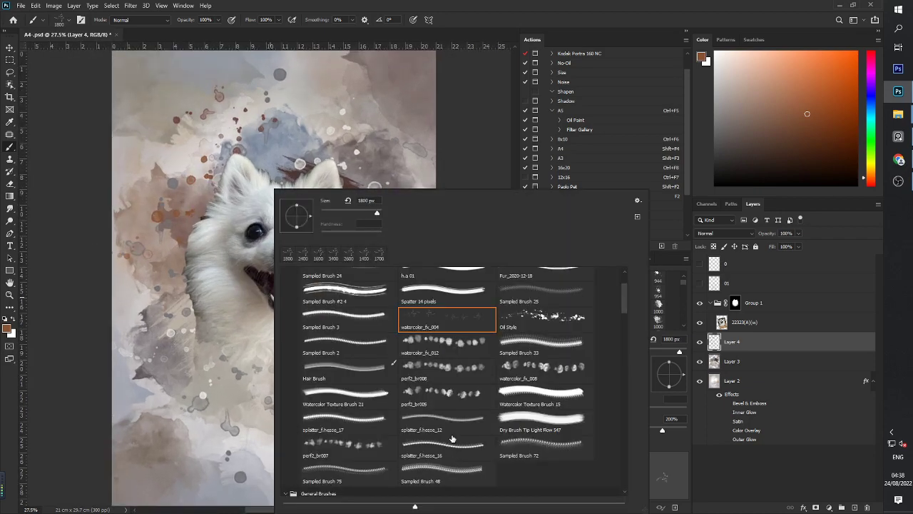
pyautogui.scroll(3, 436, 424)
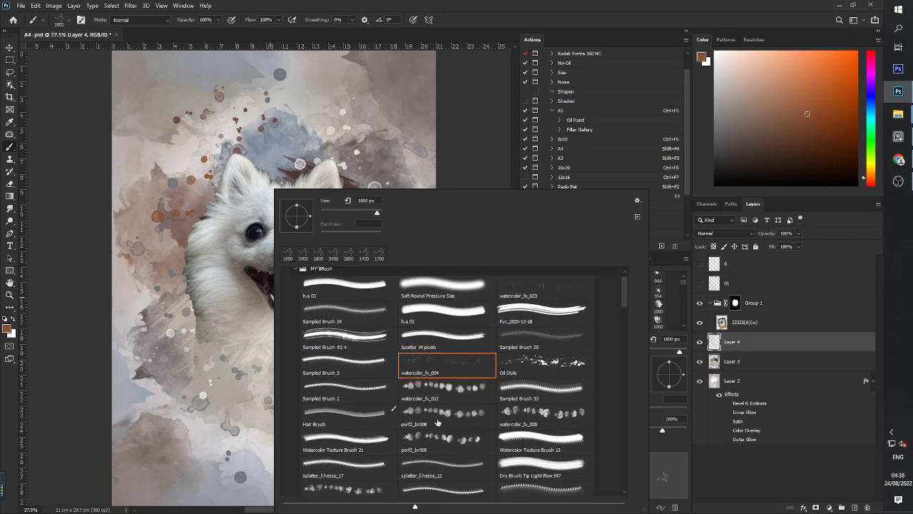
pyautogui.click(553, 292)
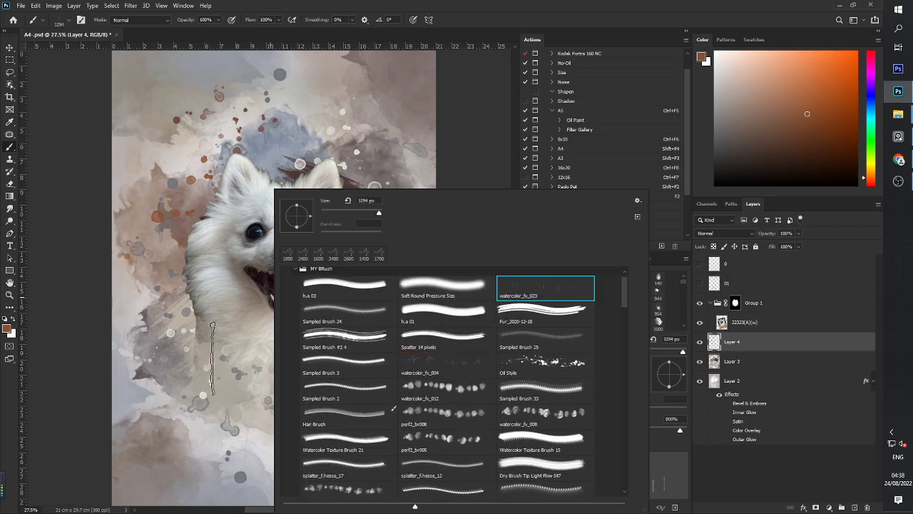
pyautogui.press('Return')
pyautogui.press(']')
pyautogui.press(']')
pyautogui.press(']')
pyautogui.press(']')
pyautogui.press(']')
pyautogui.press(']')
pyautogui.press(']')
pyautogui.press(']')
pyautogui.press(']')
pyautogui.press(']')
pyautogui.press(']')
pyautogui.press(']')
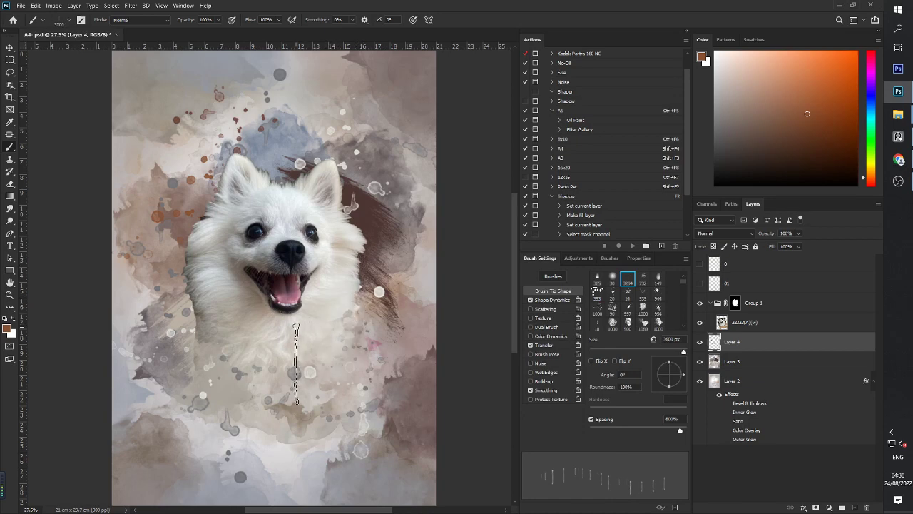
pyautogui.press(']')
pyautogui.press(']')
pyautogui.press(']')
# Create a new layer above Layer 4 and try orange-brown and sampled pale paint drips on the chest at 5000 px
pyautogui.click(853, 507)
pyautogui.press(']')
pyautogui.press(']')
pyautogui.click(305, 292)
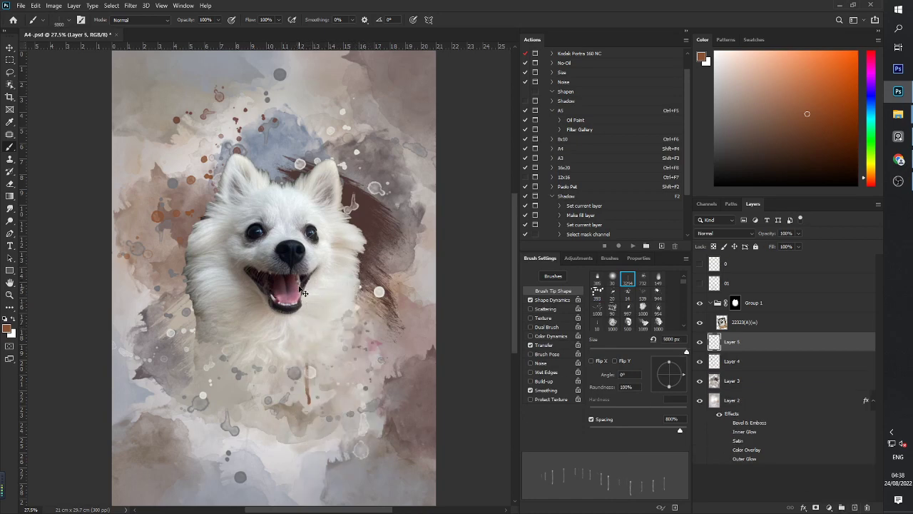
pyautogui.keyDown('alt'); pyautogui.click(306, 367); pyautogui.keyUp('alt')
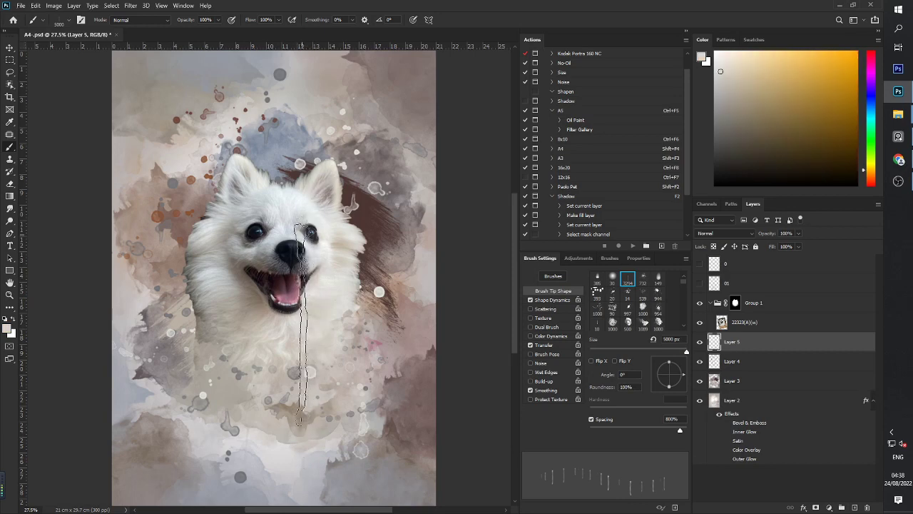
pyautogui.moveTo(301, 326); pyautogui.dragTo(314, 311)
# Stamp a dark gray-brown drip on the lower chest, and set a dark olive-gray color with a 4000 px brush
pyautogui.keyDown('alt'); pyautogui.click(269, 283); pyautogui.keyUp('alt')
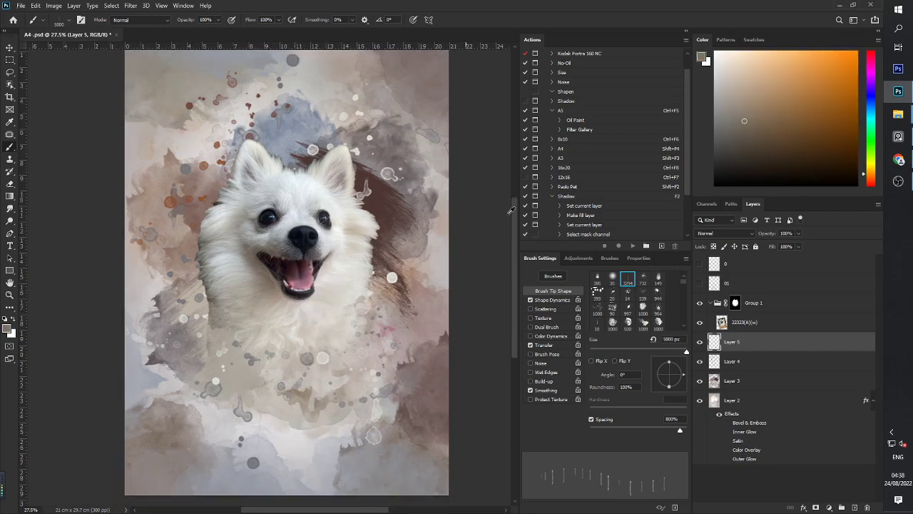
pyautogui.click(252, 353)
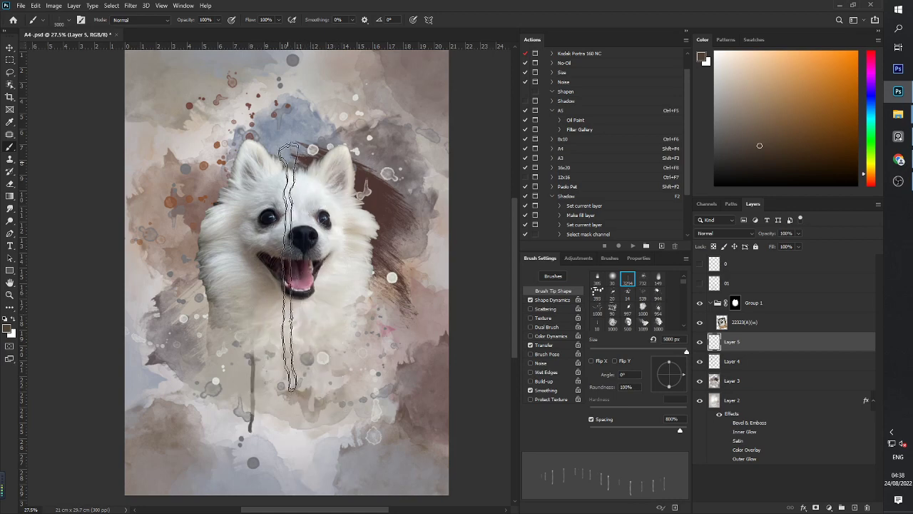
pyautogui.keyDown('alt'); pyautogui.click(324, 292); pyautogui.keyUp('alt')
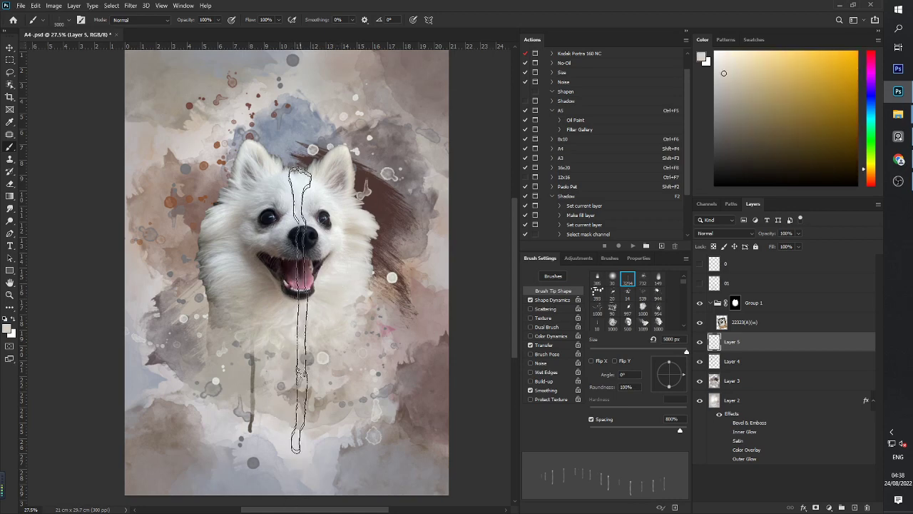
pyautogui.click(750, 132)
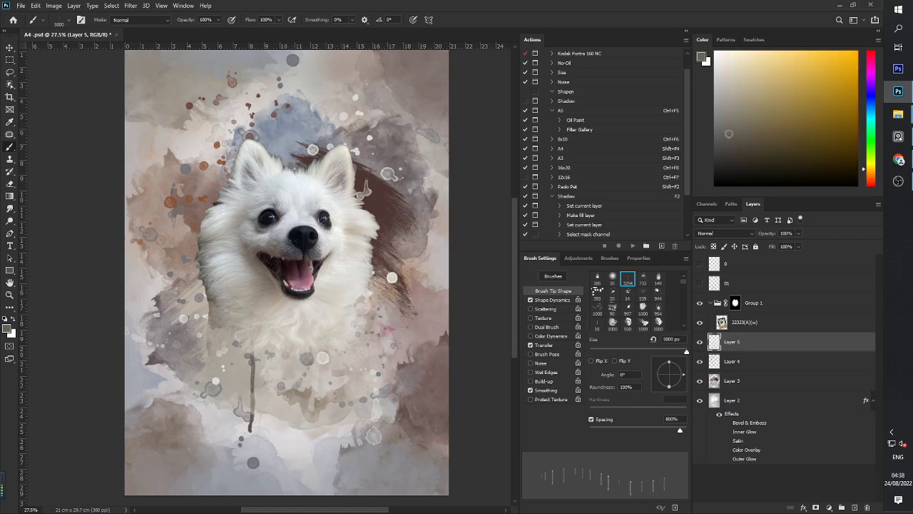
pyautogui.press('[')
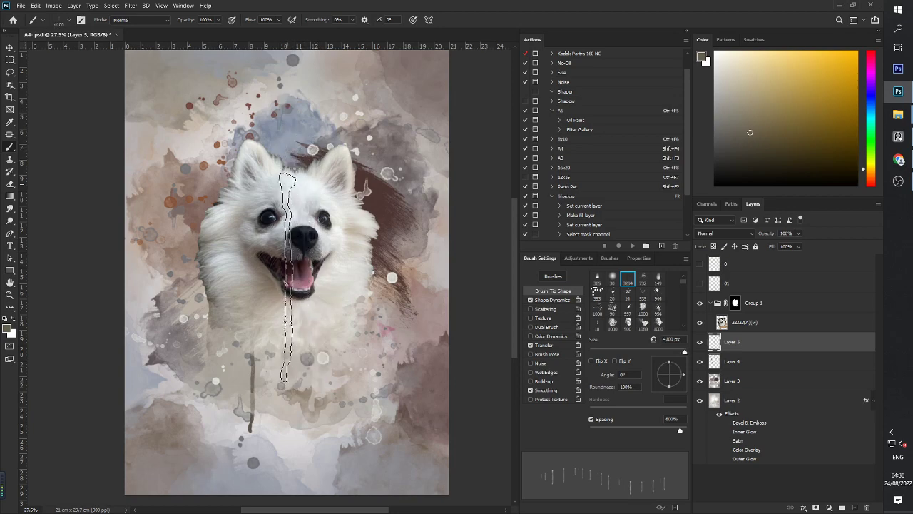
pyautogui.press('[')
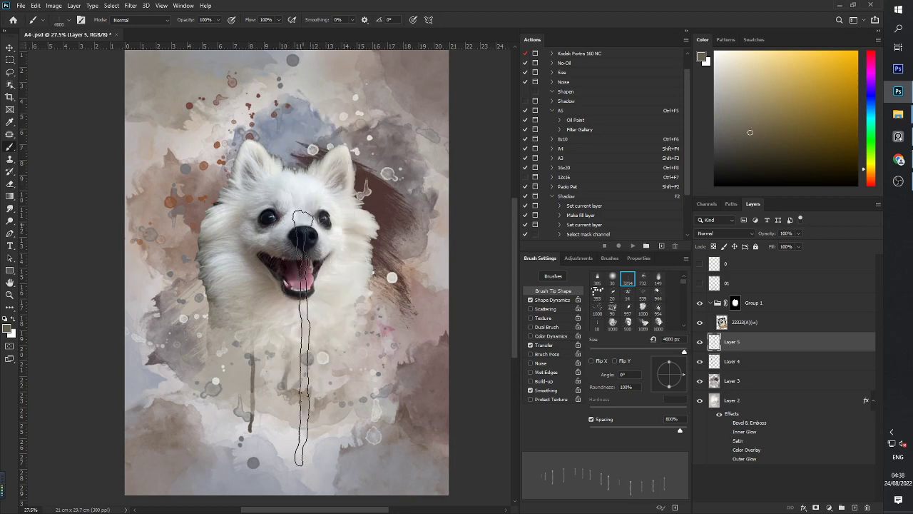
# Lasso the dark paint drip on the lower chest, move it up toward the fur, and deselect it
pyautogui.press('l')
pyautogui.moveTo(266, 350); pyautogui.dragTo(245, 456)
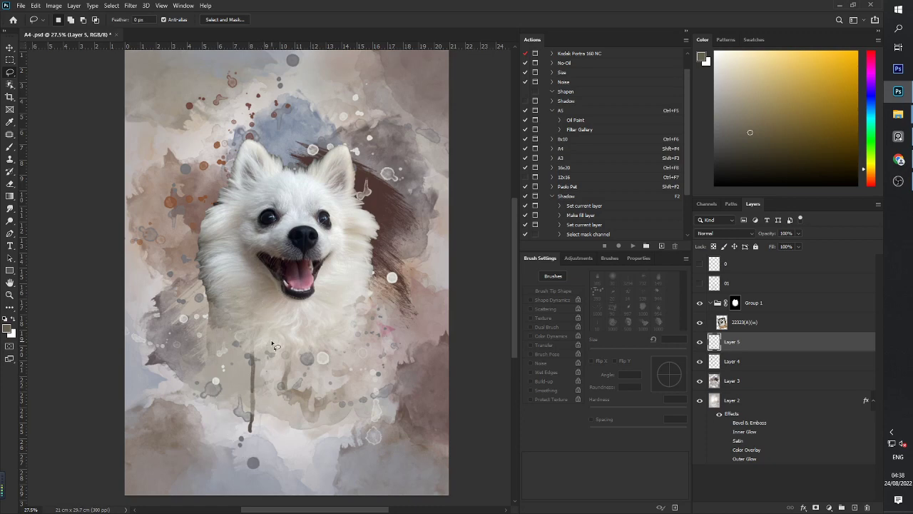
pyautogui.press('v')
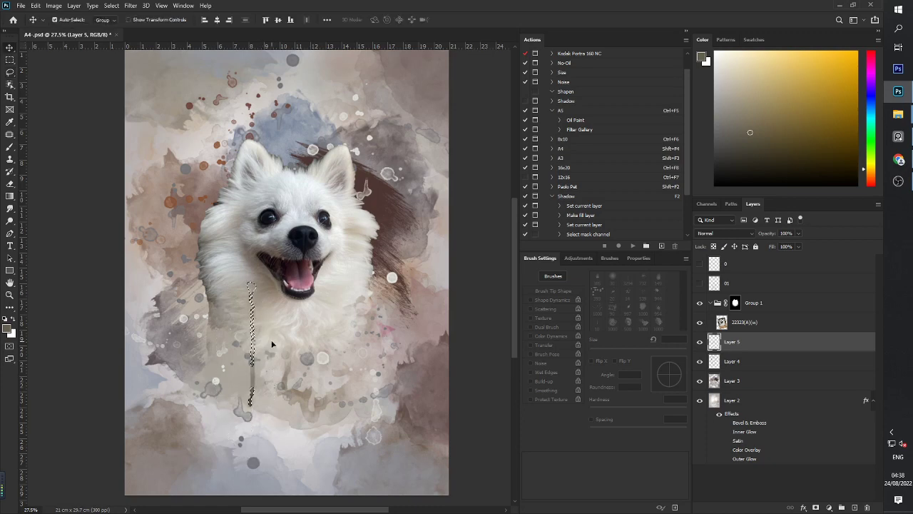
pyautogui.hotkey('ctrl', 'd')
pyautogui.press('ctrl')
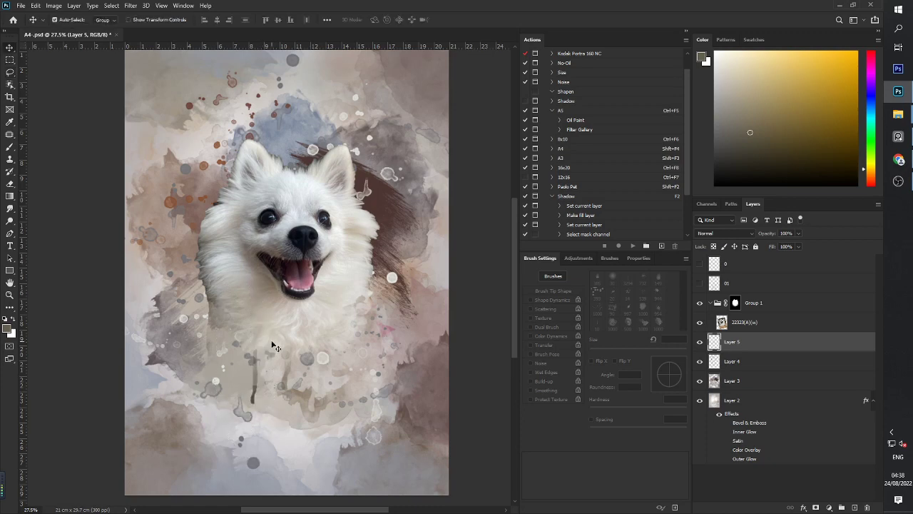
# Check the overall composition and select the dog's masked group, Group 1
pyautogui.scroll(-6, 276, 348)
pyautogui.scroll(7, 258, 320)
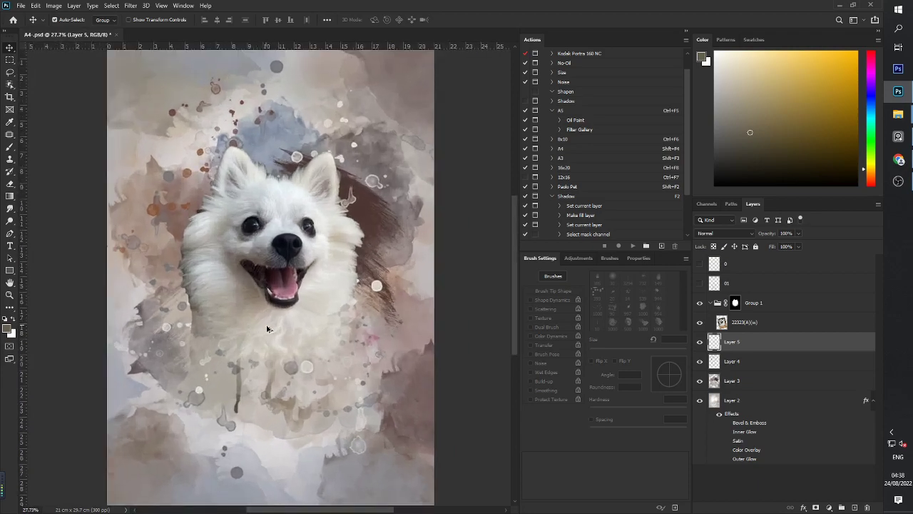
pyautogui.scroll(-2, 301, 351)
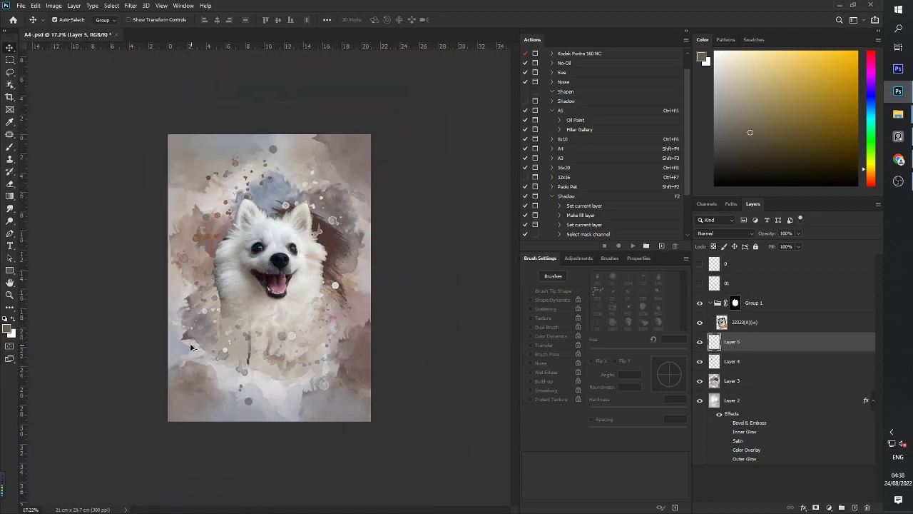
pyautogui.scroll(2, 191, 346)
pyautogui.scroll(-2, 260, 350)
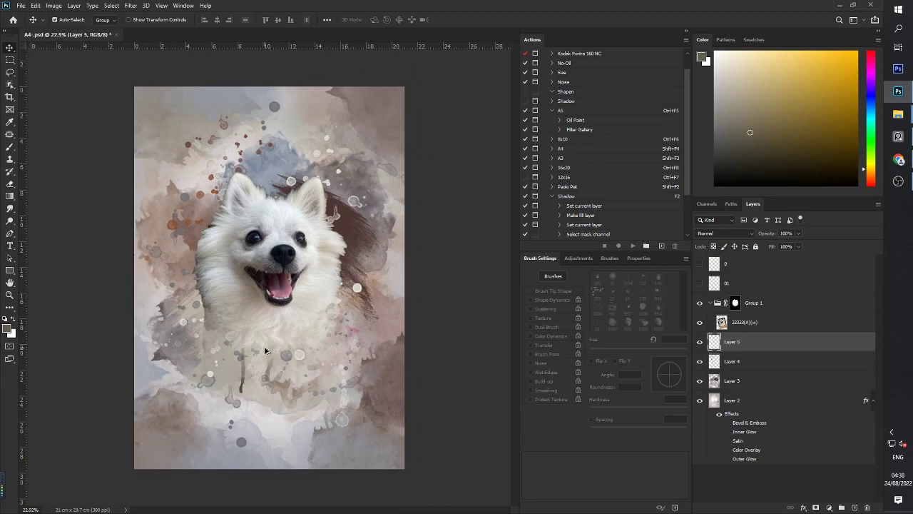
pyautogui.scroll(4, 264, 350)
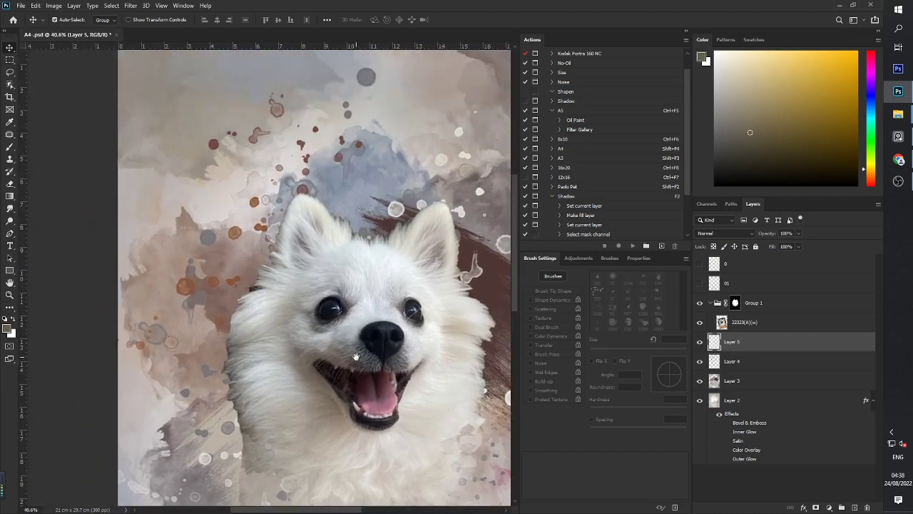
pyautogui.click(347, 341)
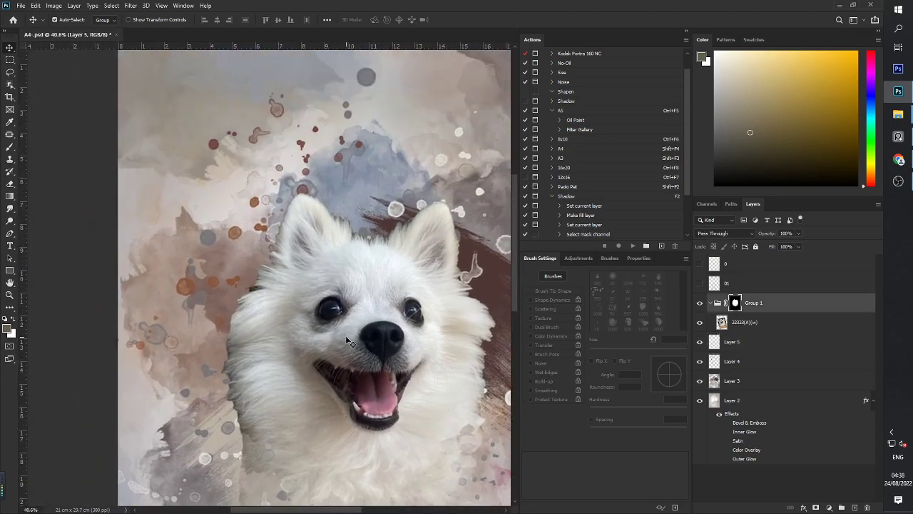
# Duplicate the 22323(A)(w) layer and apply Oil Paint to the copy: stylization 9.9, cleanliness 0.2, scale 0.1, bristle detail 0.0, lighting off
pyautogui.click(749, 324)
pyautogui.hotkey('ctrl', 'j')
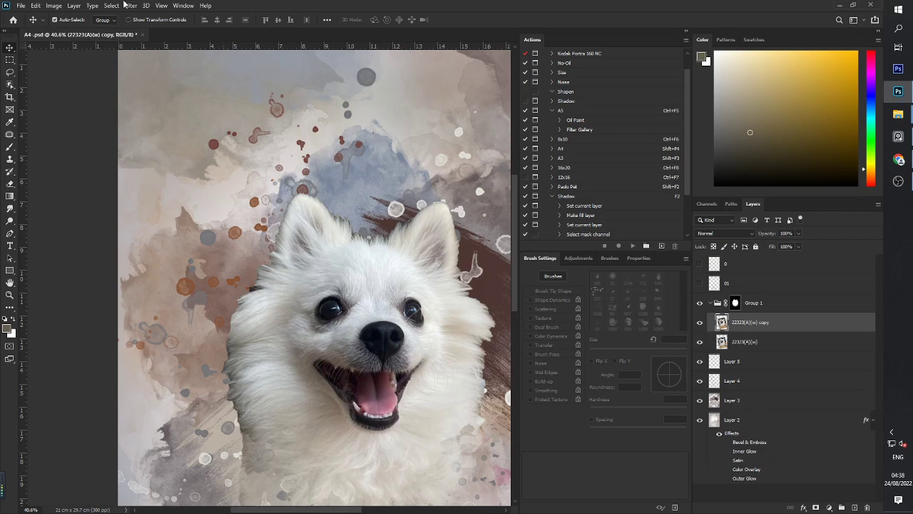
pyautogui.click(130, 5)
pyautogui.moveTo(164, 177)
pyautogui.click(265, 212)
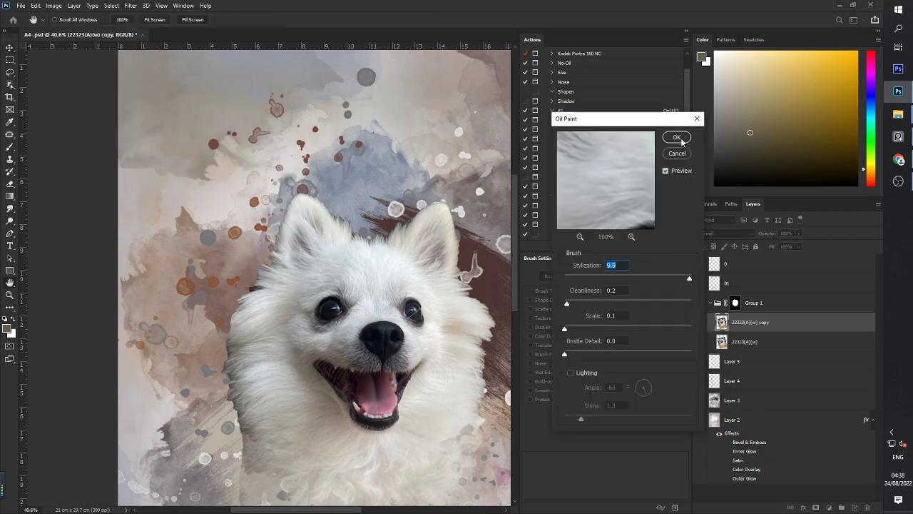
pyautogui.click(677, 137)
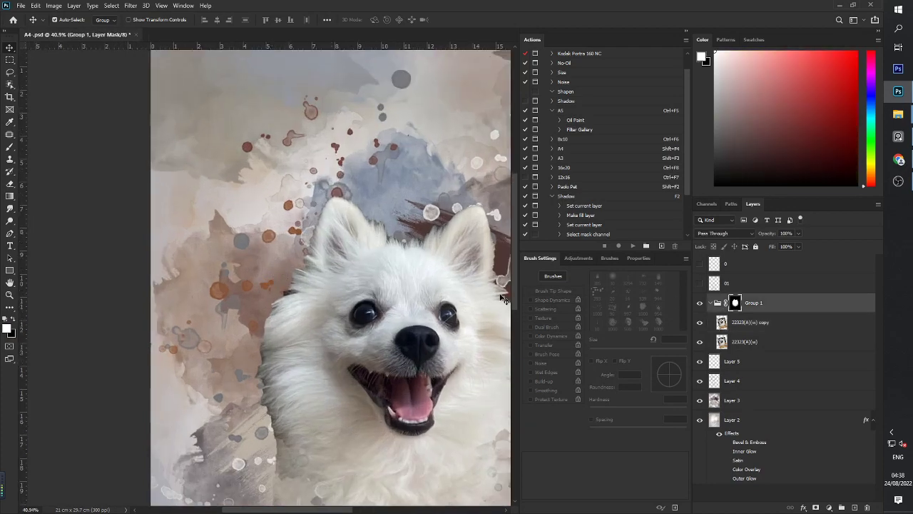
# Set up the Smudge tool with the Spatter 14 pixels brush at 70 px for Group 1's mask
pyautogui.press('r')
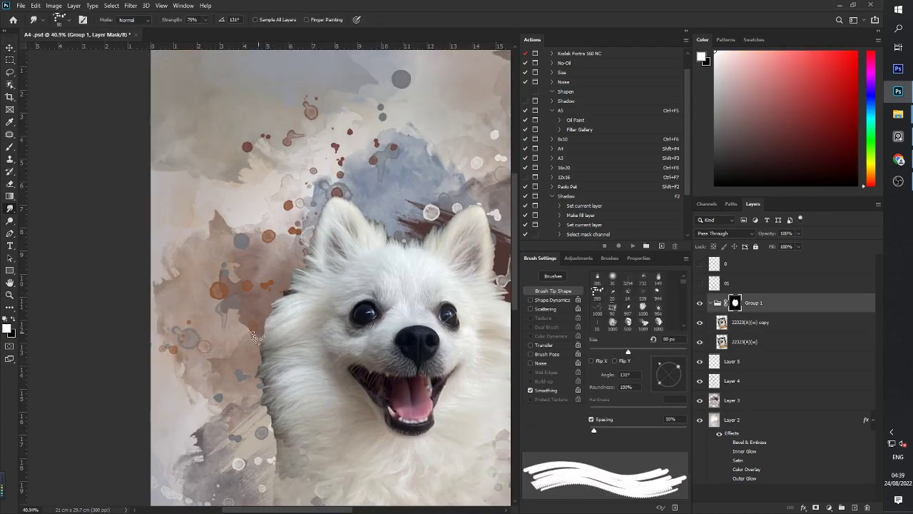
pyautogui.click(440, 349)
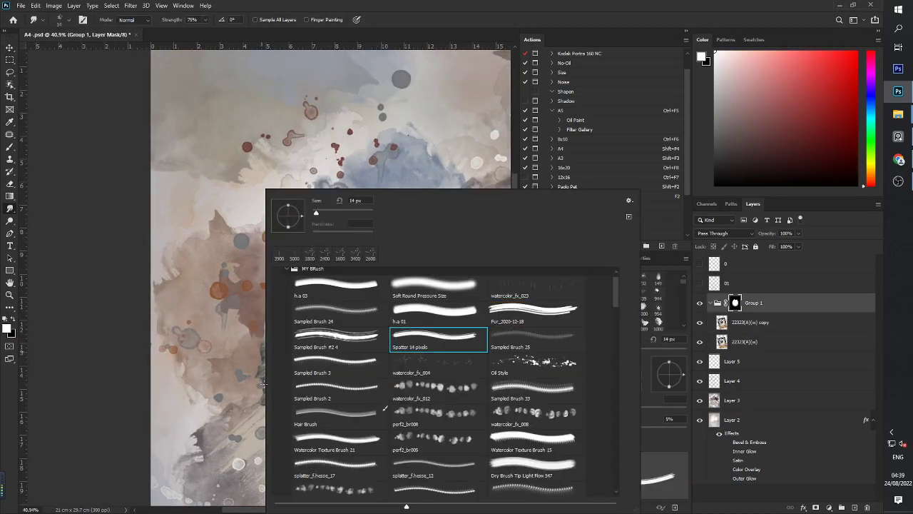
pyautogui.click(259, 385)
pyautogui.press(']')
pyautogui.press(']')
pyautogui.press(']')
pyautogui.press(']')
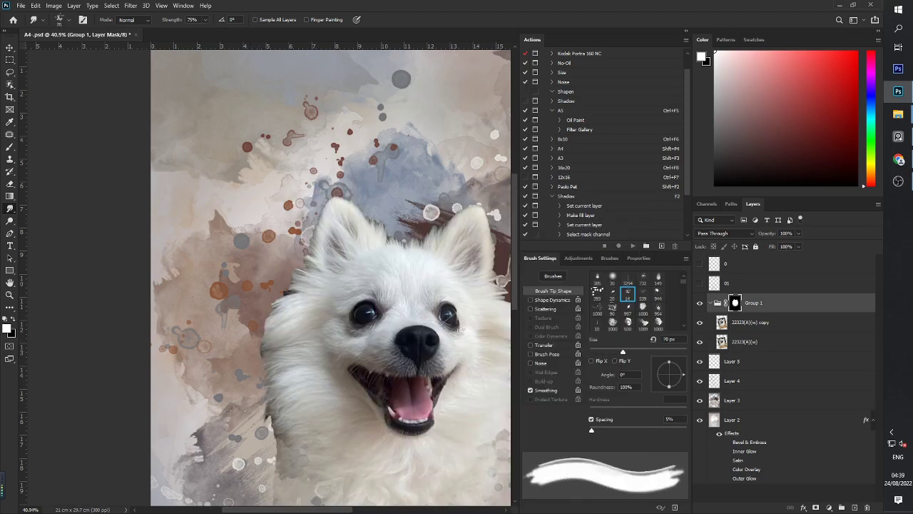
# Compare Group 1 with and without its mask, and smudge the mask edge into fur strands along the dog's left side and head
pyautogui.keyDown('shift'); pyautogui.click(735, 305); pyautogui.keyUp('shift')
pyautogui.keyDown('shift'); pyautogui.click(736, 304); pyautogui.keyUp('shift')
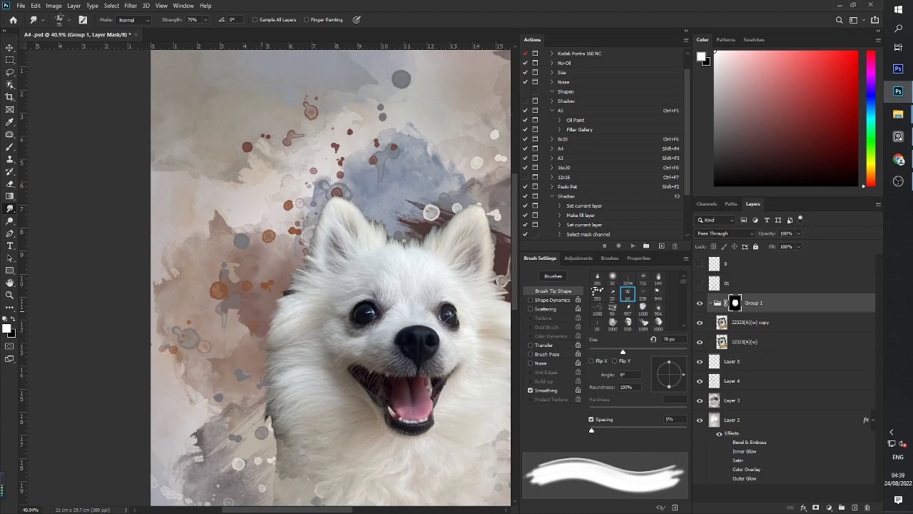
pyautogui.moveTo(299, 376)
pyautogui.mouseDown()
pyautogui.moveTo(267, 412)
pyautogui.moveTo(265, 445)
pyautogui.mouseUp()
pyautogui.moveTo(298, 397); pyautogui.dragTo(274, 444)
pyautogui.scroll(3, 287, 404)
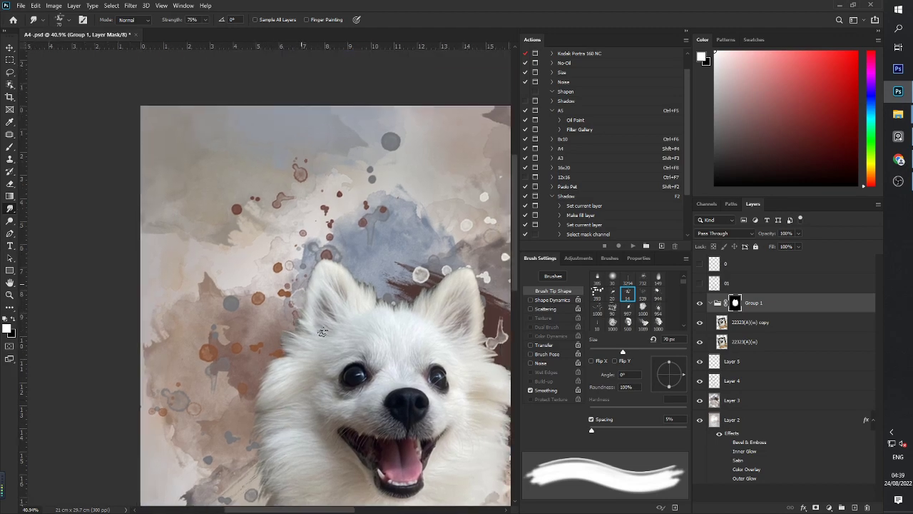
pyautogui.scroll(2, 317, 335)
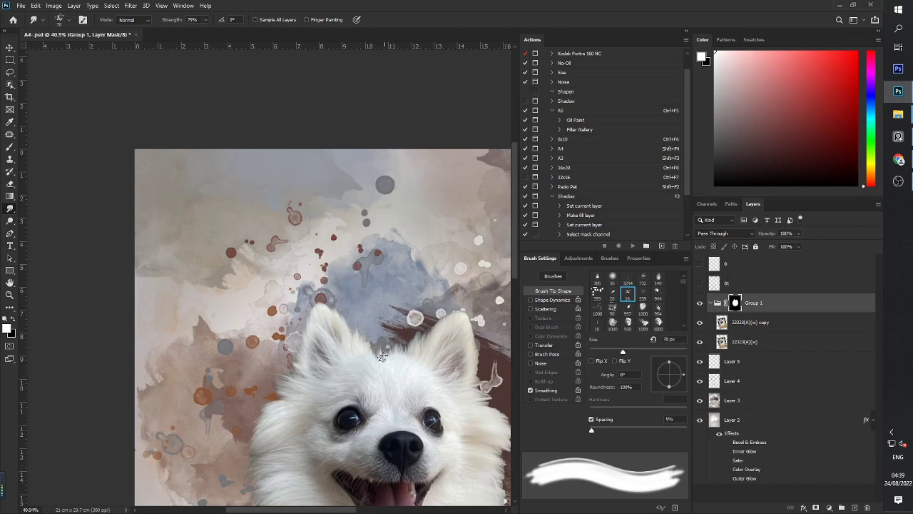
pyautogui.hscroll(2, 377, 354)
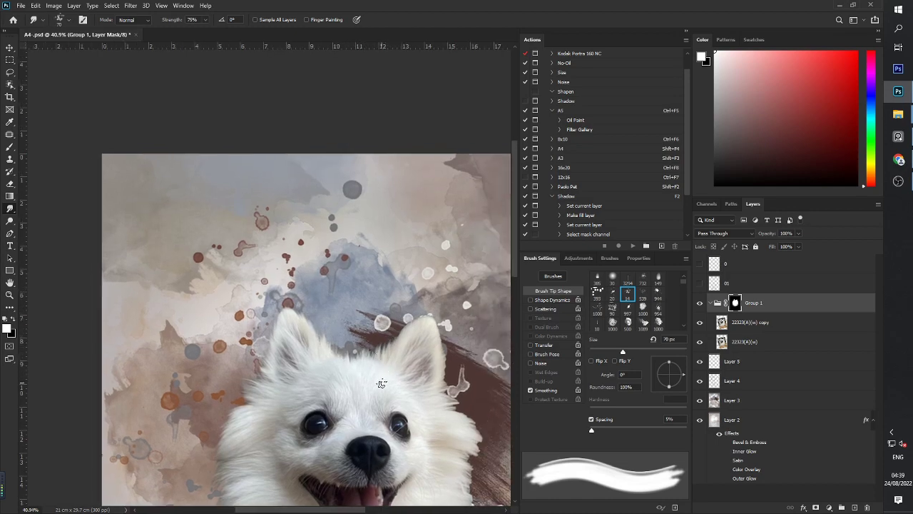
pyautogui.hscroll(2, 385, 350)
pyautogui.scroll(1, 385, 350)
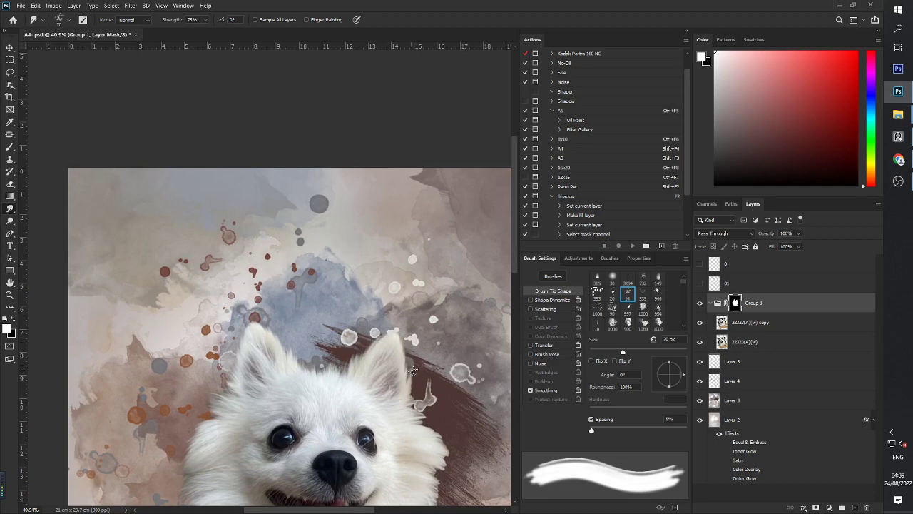
# Smudge the mask edge into soft fur strands down the right side of the dog's head and neck
pyautogui.scroll(-3, 392, 336)
pyautogui.hscroll(1, 392, 336)
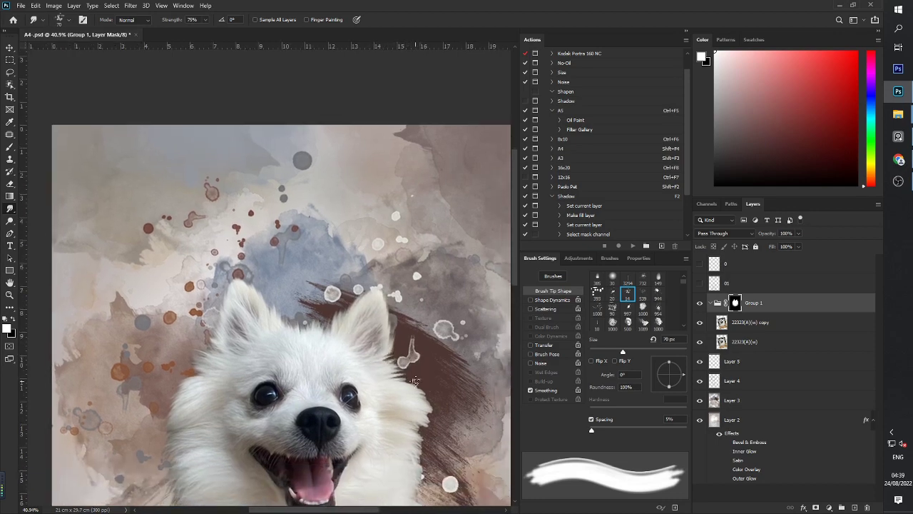
pyautogui.scroll(-3, 379, 340)
pyautogui.hscroll(1, 378, 341)
pyautogui.scroll(-1, 379, 341)
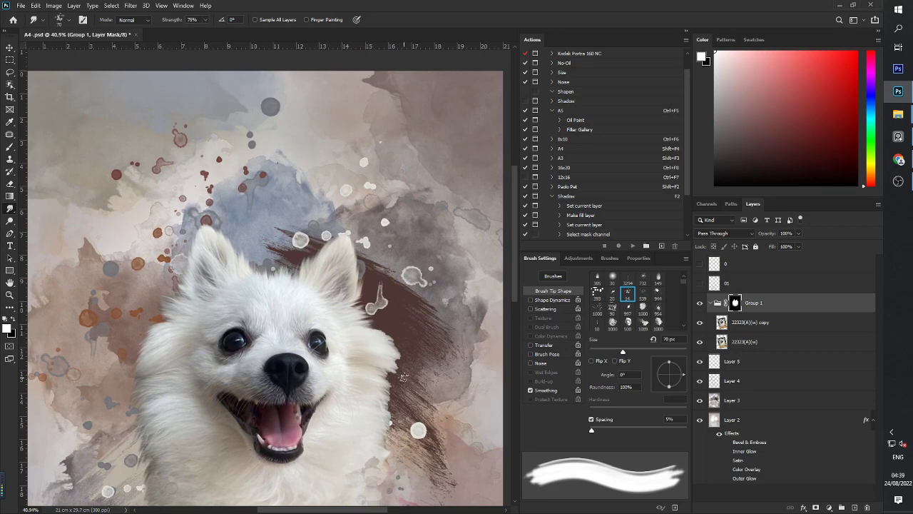
pyautogui.moveTo(403, 377)
pyautogui.mouseDown()
pyautogui.moveTo(384, 348)
pyautogui.moveTo(410, 366)
pyautogui.moveTo(378, 344)
pyautogui.moveTo(405, 359)
pyautogui.moveTo(367, 329)
pyautogui.moveTo(398, 386)
pyautogui.moveTo(383, 368)
pyautogui.moveTo(376, 373)
pyautogui.moveTo(399, 448)
pyautogui.mouseUp()
pyautogui.moveTo(363, 373)
pyautogui.mouseDown()
pyautogui.moveTo(398, 447)
pyautogui.moveTo(372, 402)
pyautogui.moveTo(387, 430)
pyautogui.mouseUp()
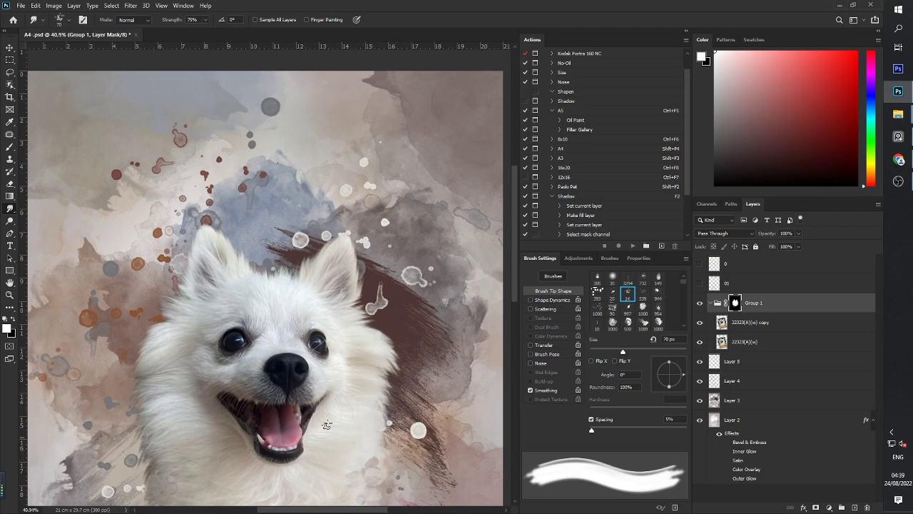
pyautogui.moveTo(357, 337); pyautogui.dragTo(387, 345)
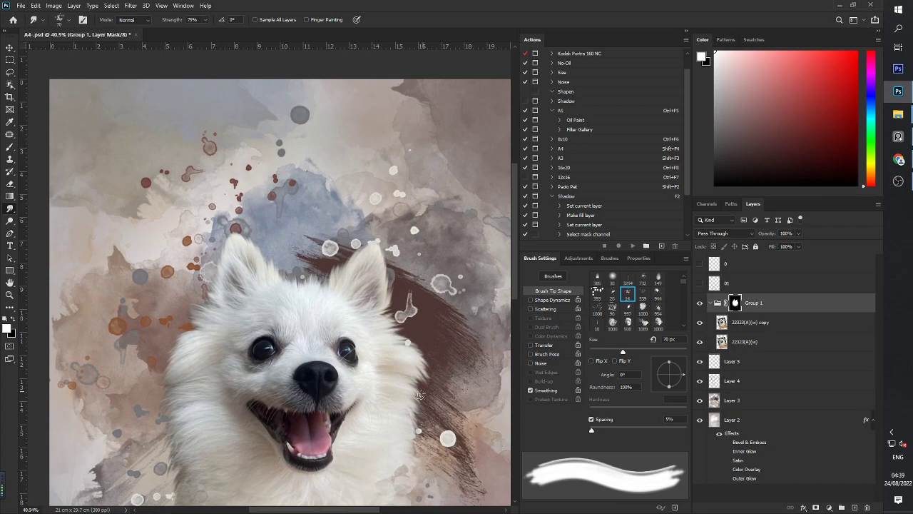
# Check the smudged fur edges against the background in the whole portrait and close up around the head
pyautogui.hotkey('ctrl', '-')
pyautogui.hotkey('ctrl', '-')
pyautogui.hotkey('ctrl', '-')
pyautogui.hotkey('ctrl', '-')
pyautogui.hotkey('ctrl', '+')
pyautogui.hotkey('ctrl', '+')
pyautogui.hotkey('ctrl', '+')
pyautogui.hotkey('ctrl', '+')
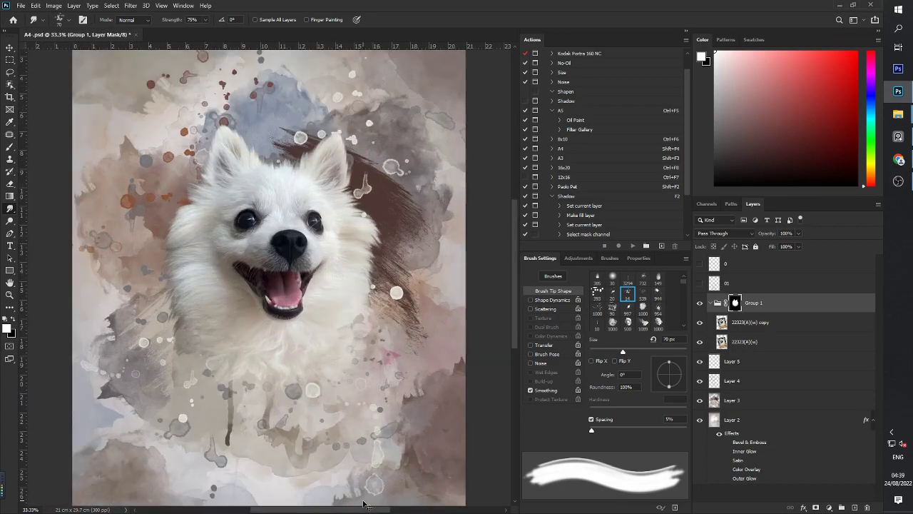
pyautogui.moveTo(298, 353); pyautogui.dragTo(376, 384)
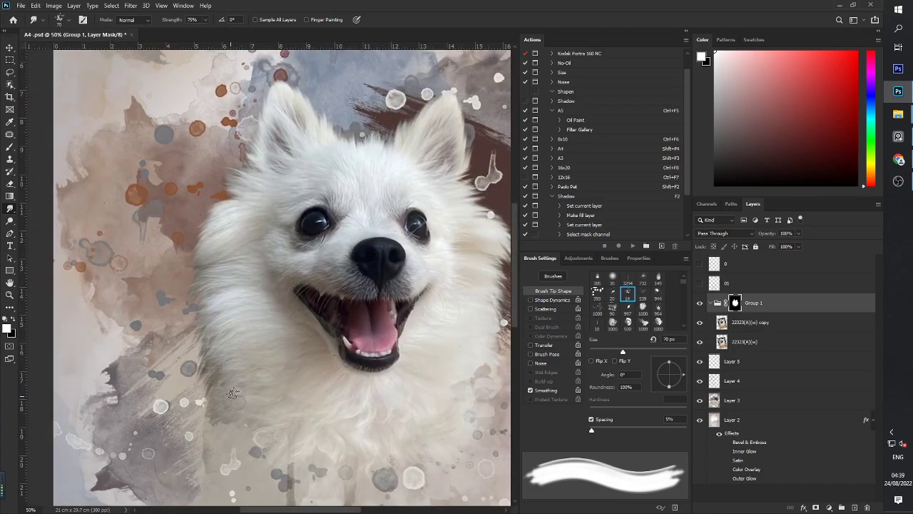
pyautogui.moveTo(323, 293); pyautogui.dragTo(295, 406)
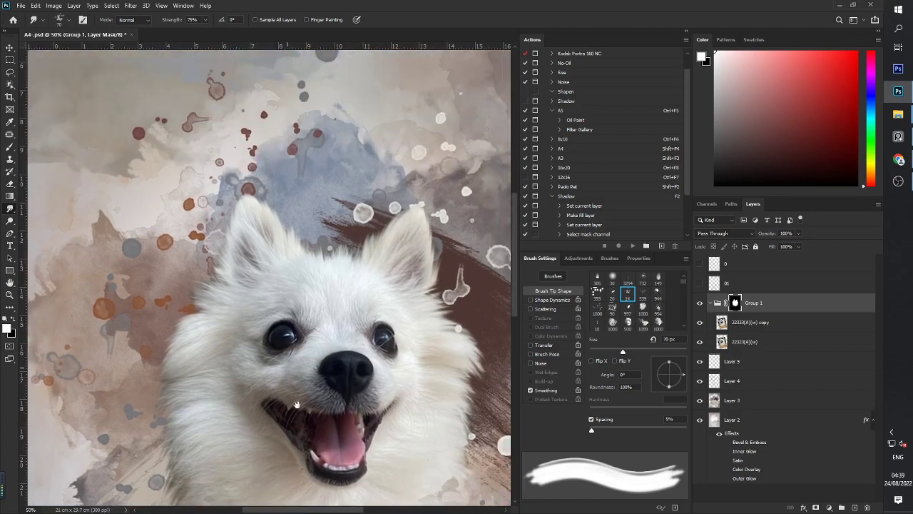
pyautogui.moveTo(378, 334)
pyautogui.mouseDown()
pyautogui.moveTo(351, 415)
pyautogui.moveTo(381, 368)
pyautogui.mouseUp()
pyautogui.hotkey('ctrl', '+')
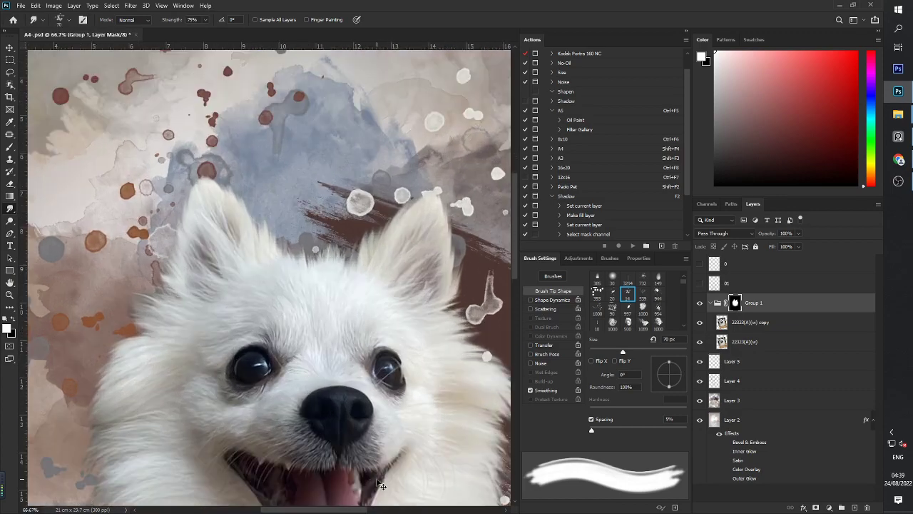
pyautogui.moveTo(319, 420); pyautogui.dragTo(347, 433)
# Switch to the Brush tool with the h.a 03 brush and reduce its size to 25 px
pyautogui.press('b')
pyautogui.rightClick(308, 335)
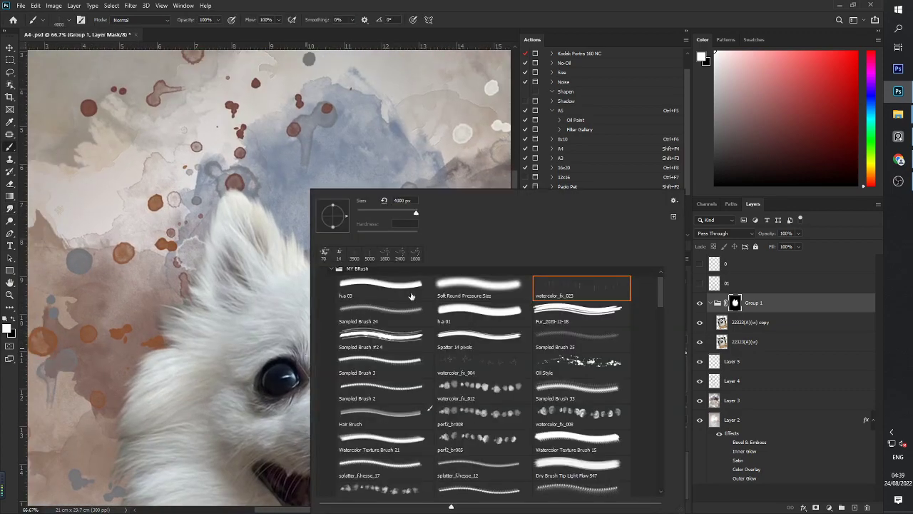
pyautogui.click(380, 287)
pyautogui.press('Return')
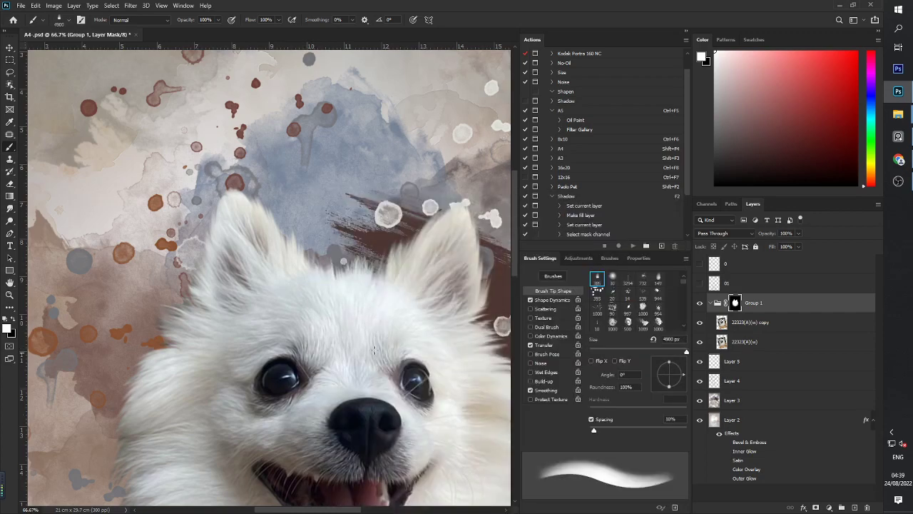
pyautogui.rightClick(337, 344)
pyautogui.press('Return')
pyautogui.press('[')
pyautogui.press('[')
pyautogui.press('[')
pyautogui.press('[')
pyautogui.press('[')
pyautogui.press('[')
pyautogui.press('[')
pyautogui.press('[')
pyautogui.press('[')
pyautogui.press('[')
pyautogui.press('[')
pyautogui.press('[')
pyautogui.press('[')
pyautogui.press('[')
pyautogui.press('[')
pyautogui.press('[')
pyautogui.press('[')
pyautogui.press('[')
pyautogui.press('[')
pyautogui.press('[')
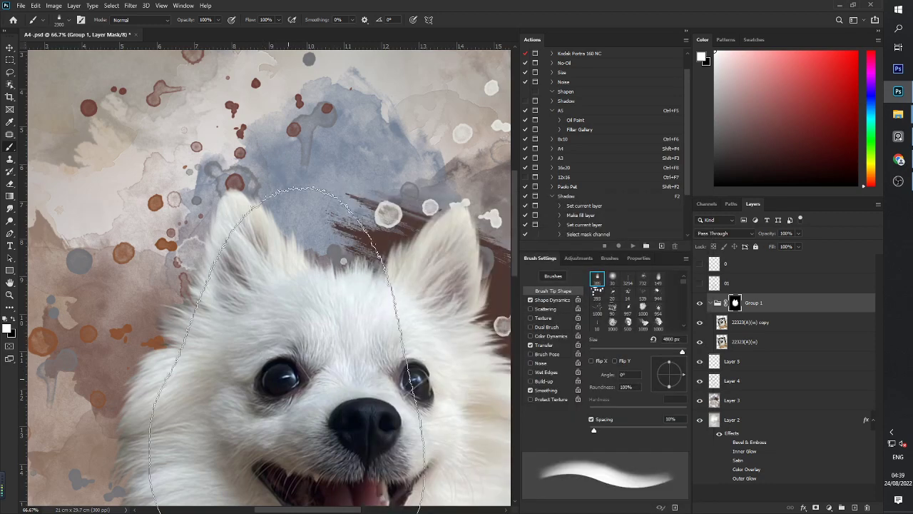
pyautogui.press('[')
pyautogui.press('[')
pyautogui.press('[')
pyautogui.press('[')
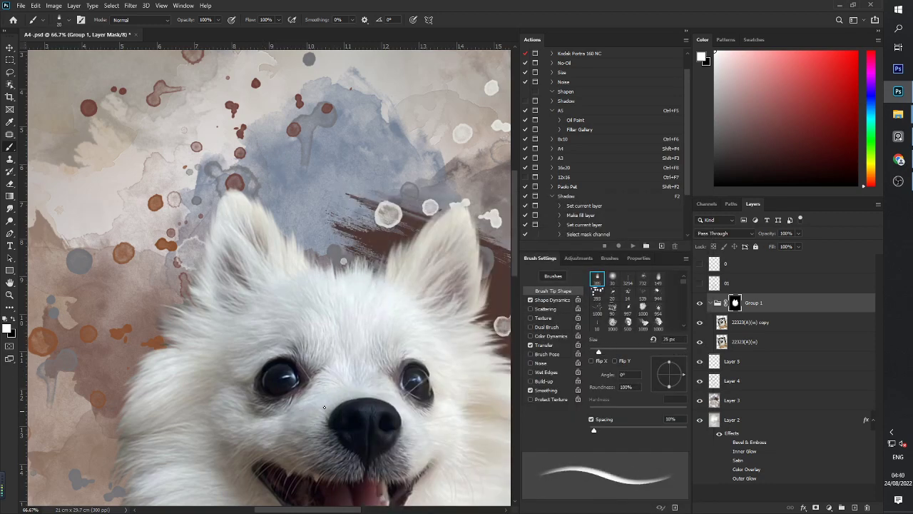
pyautogui.moveTo(717, 87); pyautogui.dragTo(625, 52)
pyautogui.press(']')
pyautogui.press(']')
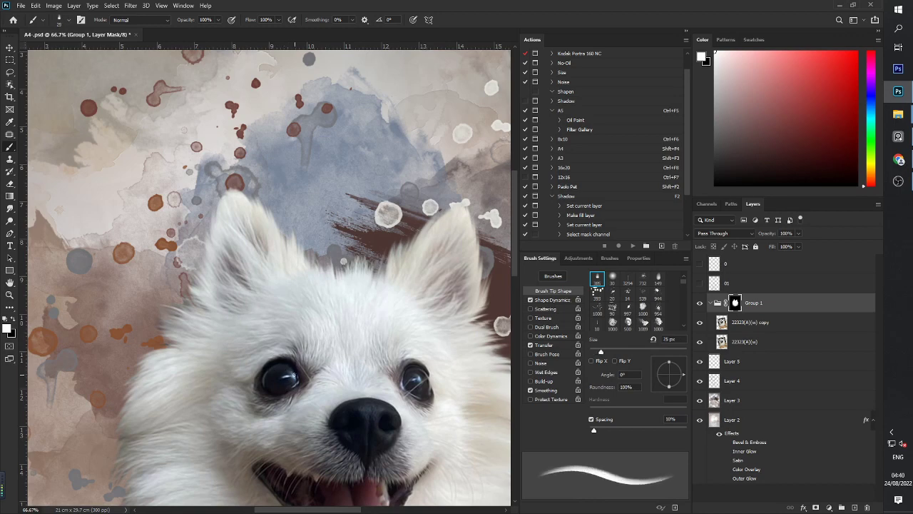
# On the 22323(A)(w) copy layer, retouch the dog's eyes with white highlights at 30 px and black at up to 50 px
pyautogui.click(761, 322)
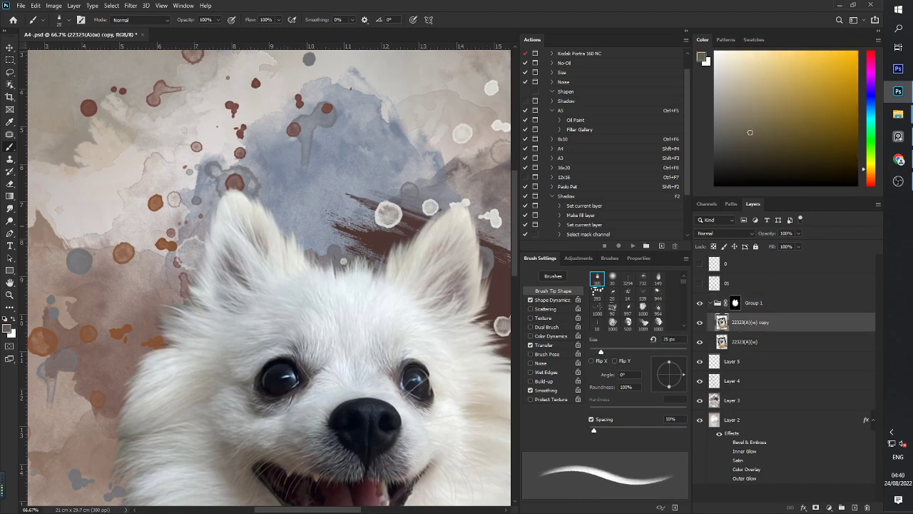
pyautogui.press('x')
pyautogui.press(']')
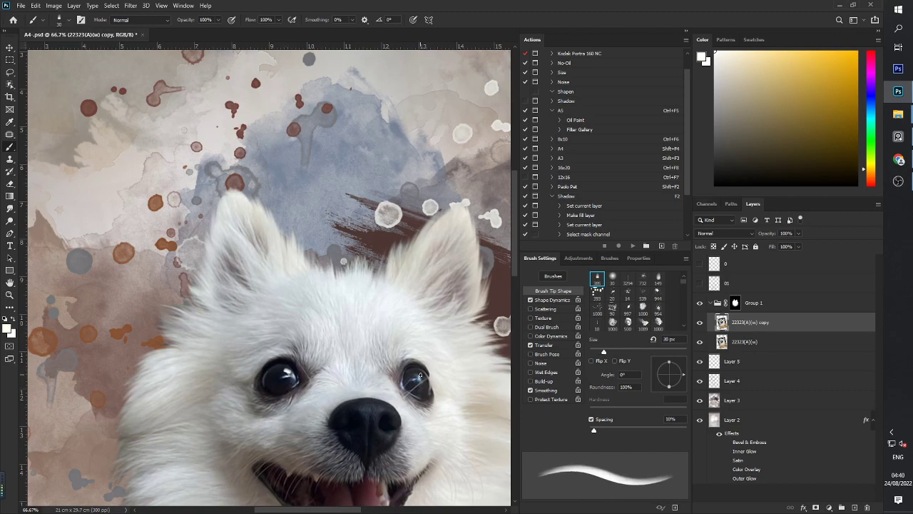
pyautogui.press('x')
pyautogui.press(']')
pyautogui.press(']')
pyautogui.press(']')
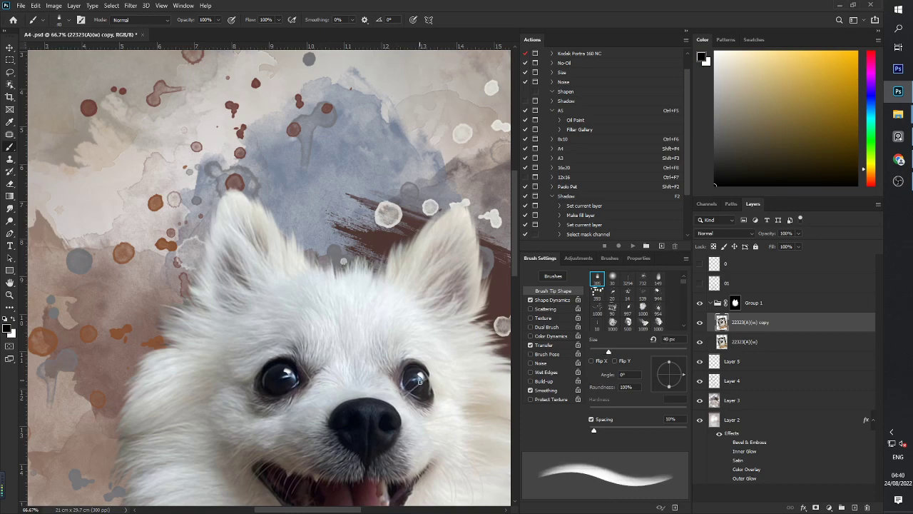
pyautogui.press(']')
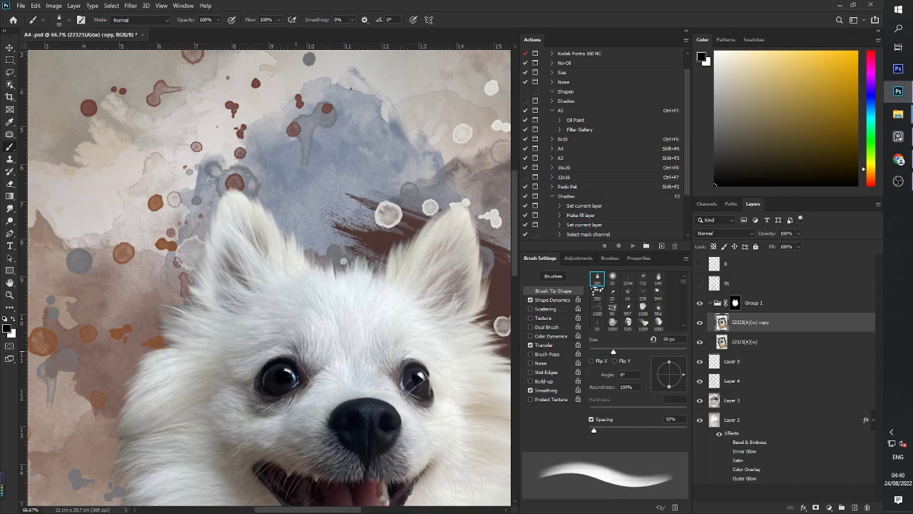
# Paint pale blue reflections into the lower part of both eyes with the 50 px brush
pyautogui.keyDown('alt'); pyautogui.click(294, 374); pyautogui.keyUp('alt')
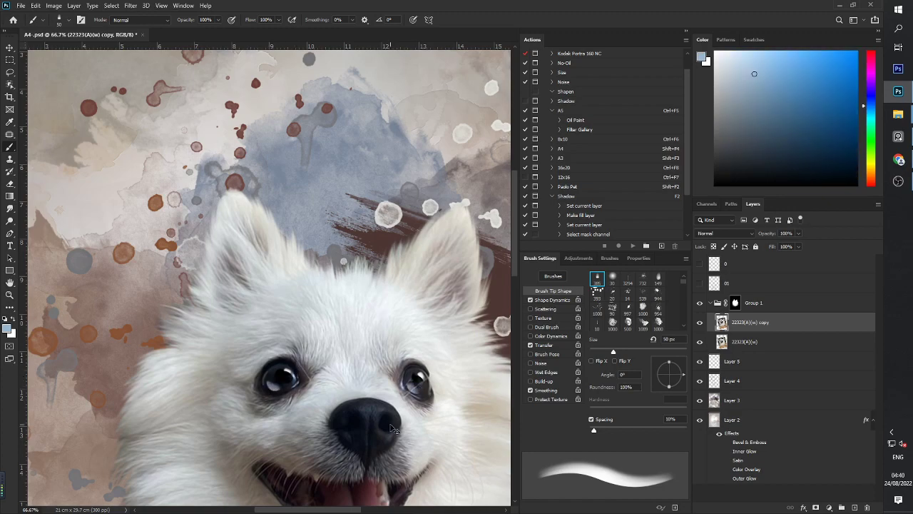
pyautogui.hotkey('ctrl', '-')
pyautogui.hotkey('ctrl', '-')
pyautogui.hotkey('ctrl', '+')
pyautogui.hotkey('ctrl', '+')
pyautogui.hotkey('ctrl', '+')
# Blend the pale blue reflection and highlight in the dog's left-hand eye with the Smudge tool, going from 30 px to 15 px
pyautogui.moveTo(390, 426); pyautogui.dragTo(387, 351)
pyautogui.press('r')
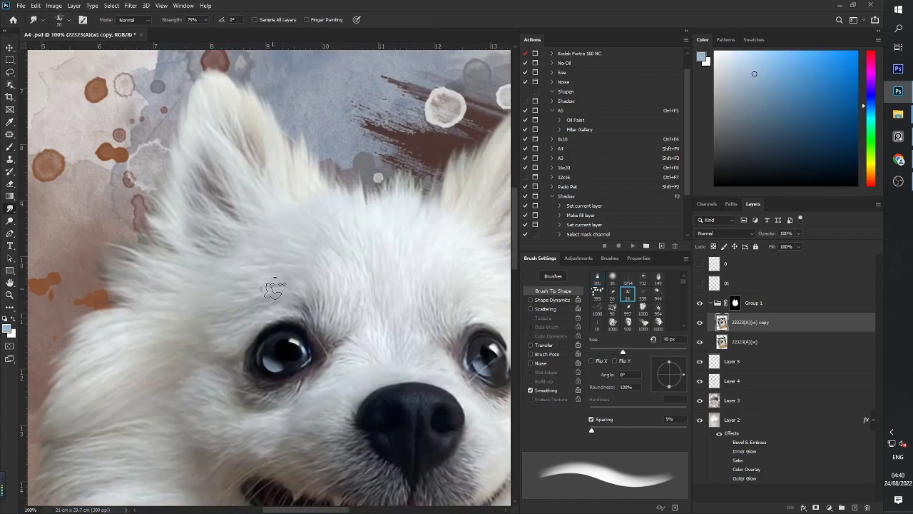
pyautogui.press('[')
pyautogui.press('[')
pyautogui.press('[')
pyautogui.press('[')
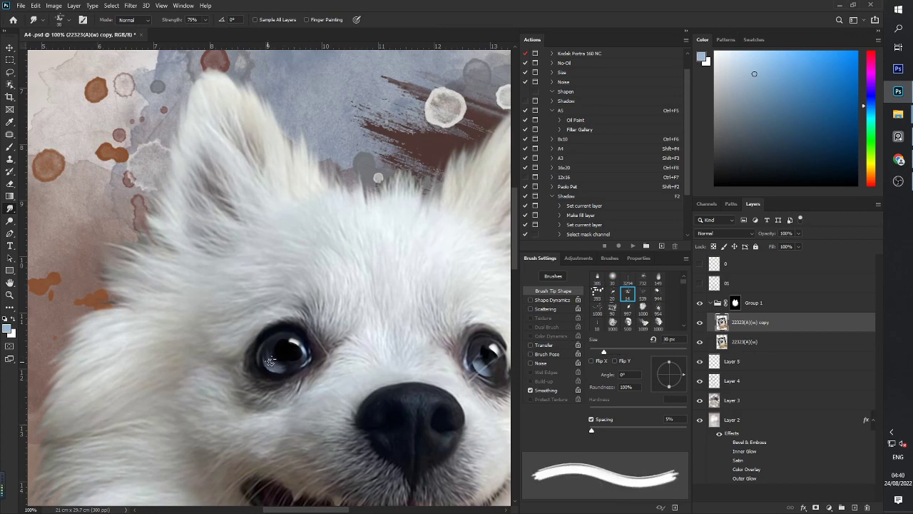
pyautogui.moveTo(270, 360)
pyautogui.mouseDown()
pyautogui.moveTo(293, 365)
pyautogui.moveTo(277, 354)
pyautogui.moveTo(296, 354)
pyautogui.moveTo(268, 354)
pyautogui.mouseUp()
pyautogui.press('[')
pyautogui.press('[')
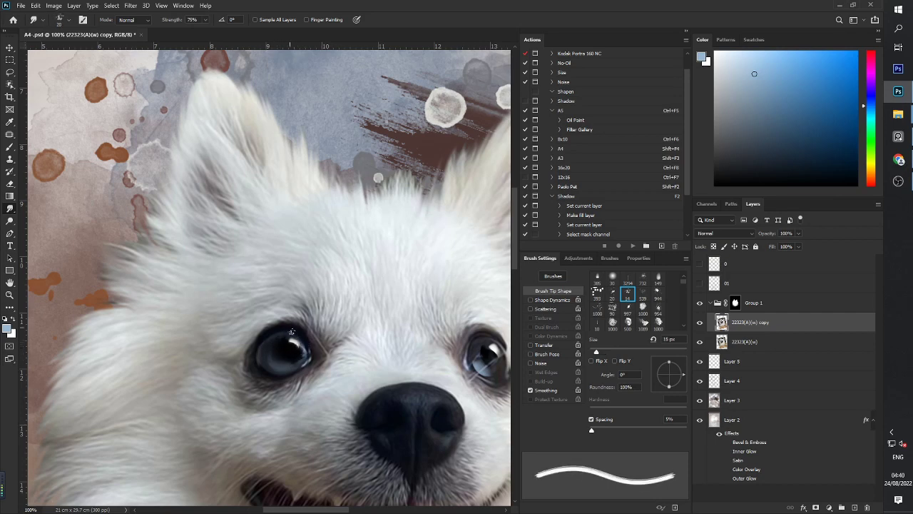
# Blend the pale blue reflection in the dog's right-hand eye with the Smudge tool at 20 px
pyautogui.press(']')
pyautogui.press(']')
pyautogui.press(']')
pyautogui.moveTo(462, 371); pyautogui.dragTo(356, 329)
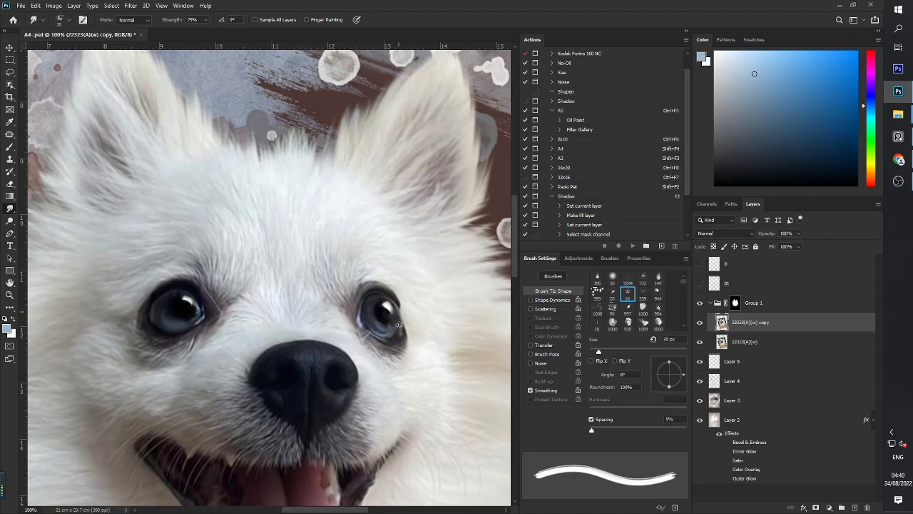
# Check the retouched eyes in the whole portrait and return to a close view of the eyes and nose
pyautogui.hotkey('ctrl', '-')
pyautogui.hotkey('ctrl', '-')
pyautogui.hotkey('ctrl', '-')
pyautogui.hotkey('ctrl', '-')
pyautogui.hotkey('ctrl', '+')
pyautogui.hotkey('ctrl', '+')
pyautogui.hotkey('ctrl', '+')
pyautogui.hotkey('ctrl', '+')
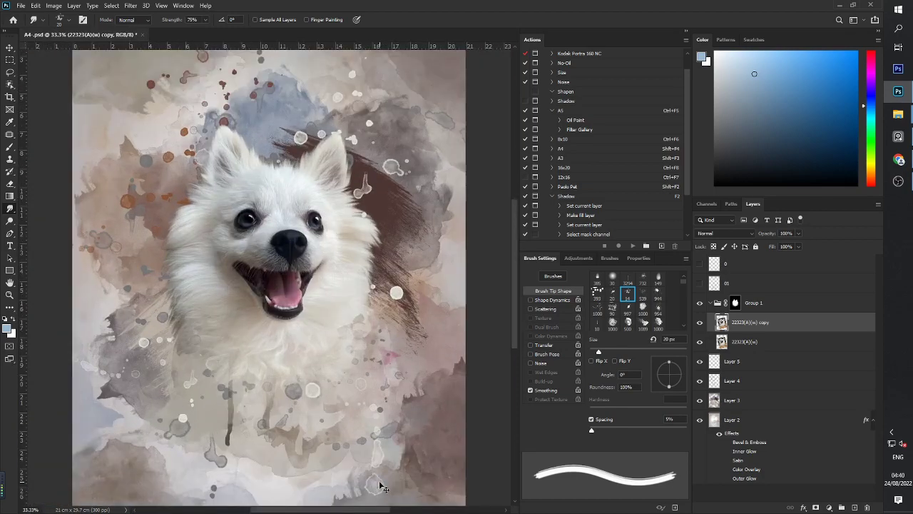
pyautogui.scroll(-2, 379, 483)
pyautogui.scroll(2, 342, 310)
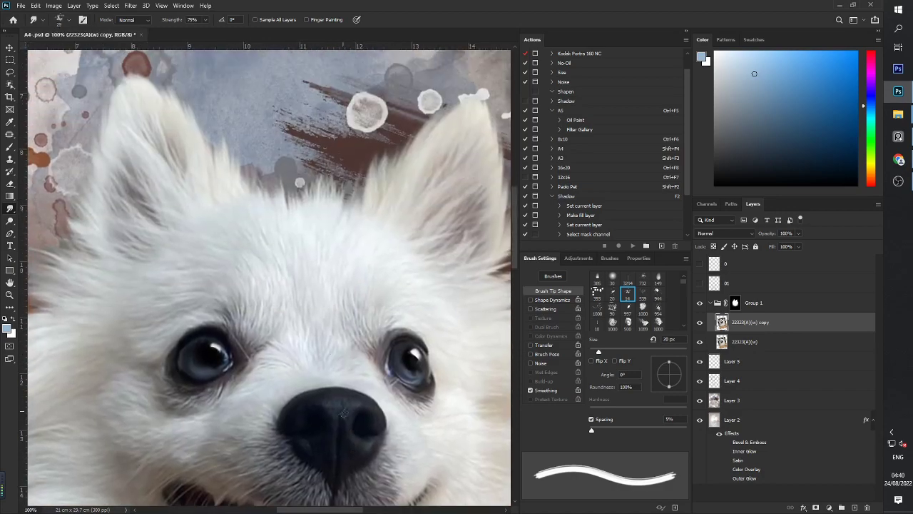
# Smooth the texture on the dog's nose with the Smudge tool, varying its size between 25 and 35 px
pyautogui.press(']')
pyautogui.press(']')
pyautogui.press(']')
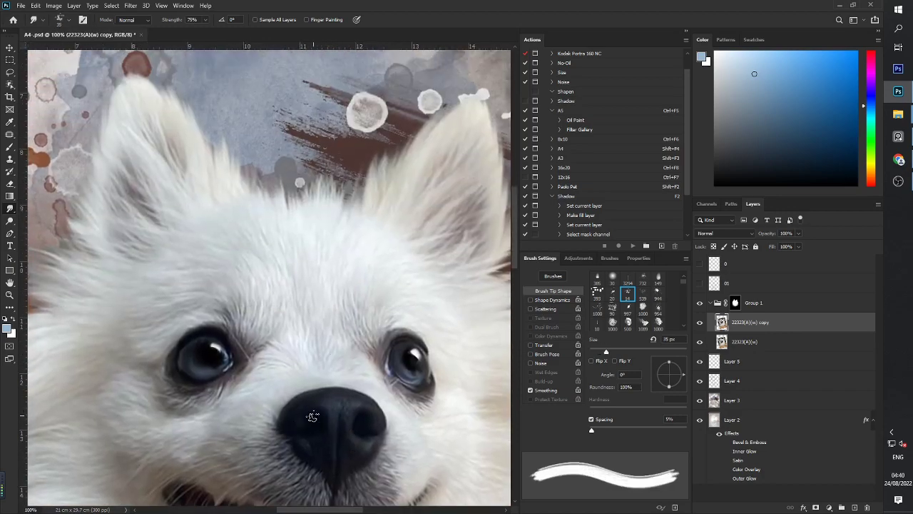
pyautogui.press('[')
pyautogui.press('[')
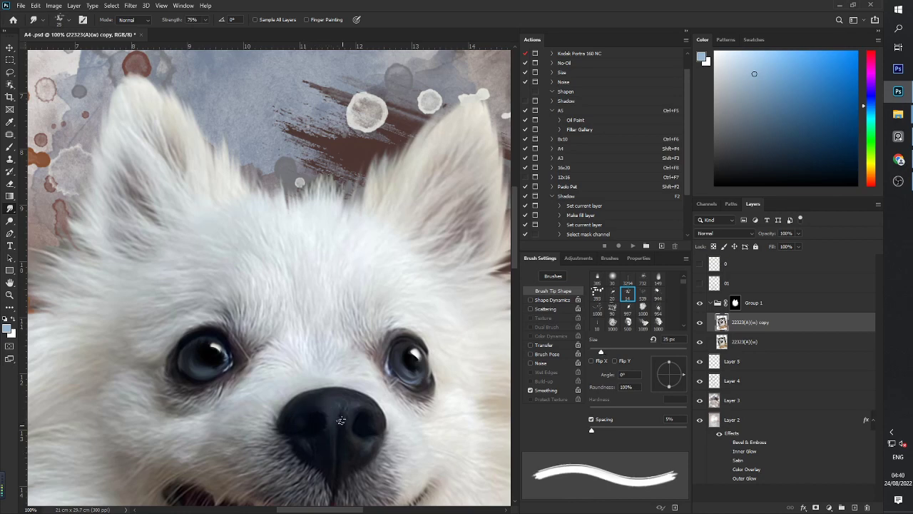
pyautogui.press(']')
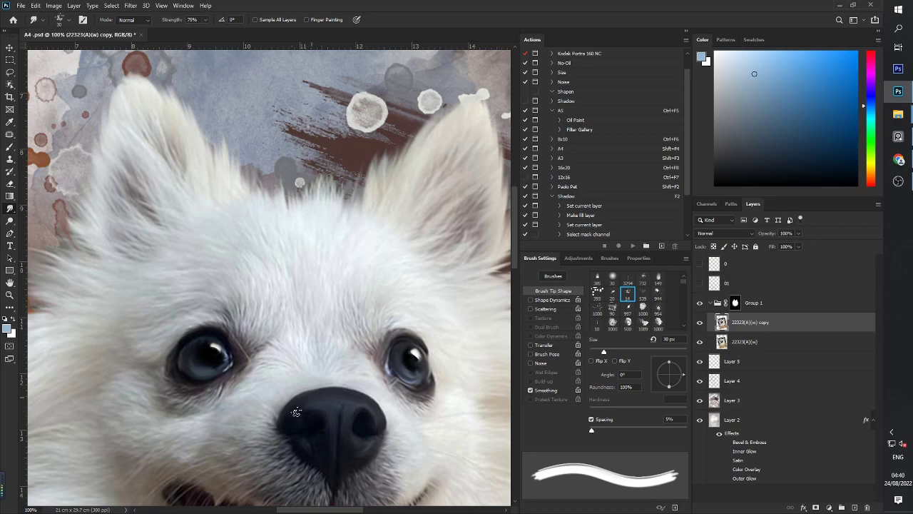
pyautogui.moveTo(340, 409); pyautogui.dragTo(339, 437)
pyautogui.hotkey('ctrl', '-')
pyautogui.hotkey('ctrl', '-')
pyautogui.hotkey('ctrl', '-')
pyautogui.hotkey('ctrl', '-')
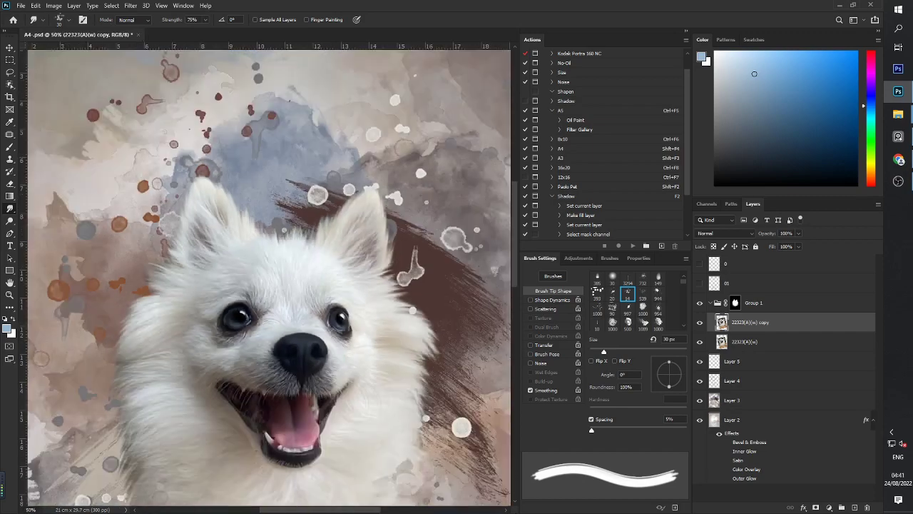
# Paint grey highlights on the upper part of the nose with the 50 px brush, choosing the grey from a colour sampled there
pyautogui.hotkey('ctrl', '+')
pyautogui.hotkey('ctrl', '+')
pyautogui.hotkey('ctrl', '+')
pyautogui.hotkey('ctrl', '+')
pyautogui.hotkey('ctrl', '+')
pyautogui.moveTo(364, 138)
pyautogui.mouseDown()
pyautogui.moveTo(350, 393)
pyautogui.moveTo(335, 473)
pyautogui.mouseUp()
pyautogui.press('b')
pyautogui.moveTo(367, 350)
pyautogui.mouseDown()
pyautogui.moveTo(344, 352)
pyautogui.moveTo(364, 350)
pyautogui.mouseUp()
pyautogui.hotkey('ctrl', 'z')
pyautogui.keyDown('alt'); pyautogui.click(364, 351); pyautogui.keyUp('alt')
pyautogui.click(727, 131)
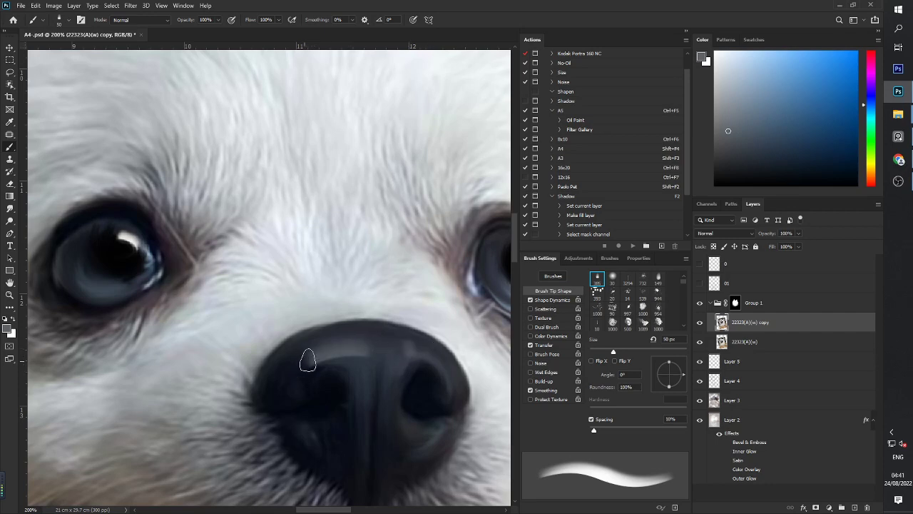
# Blend the grey highlights into the top of the nose with the Smudge tool, going from 35 px to 30 px
pyautogui.press('r')
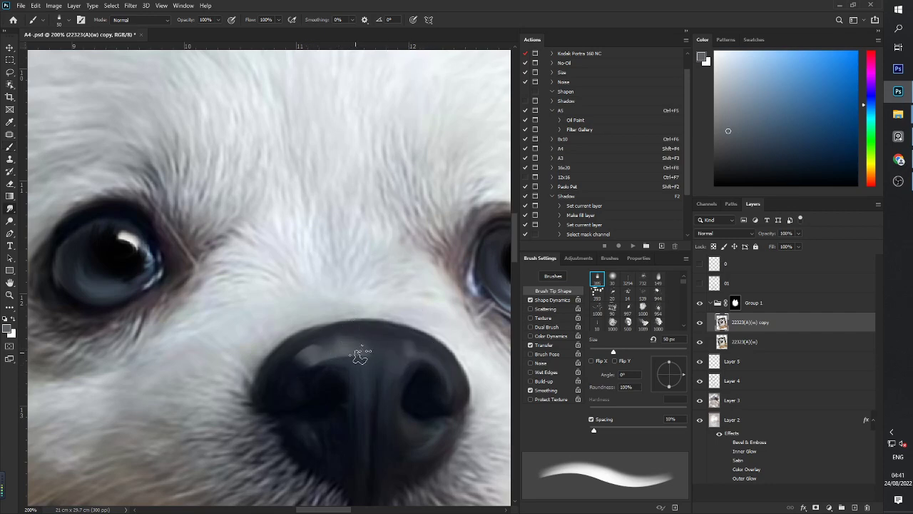
pyautogui.press(']')
pyautogui.moveTo(318, 364); pyautogui.dragTo(301, 361)
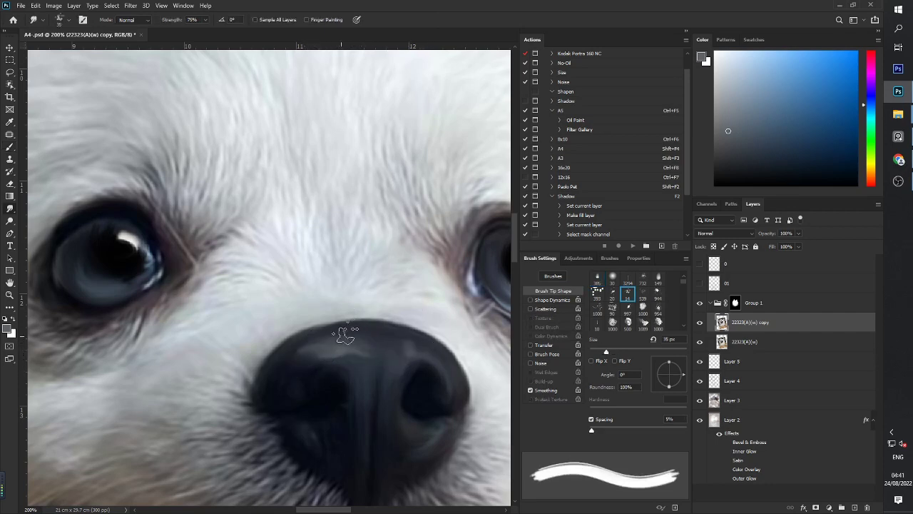
pyautogui.press('[')
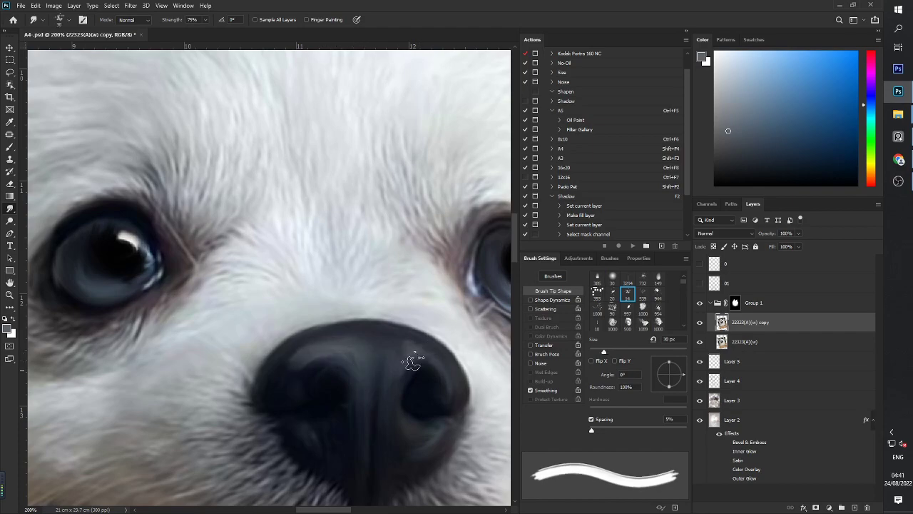
pyautogui.hotkey('ctrl', '0')
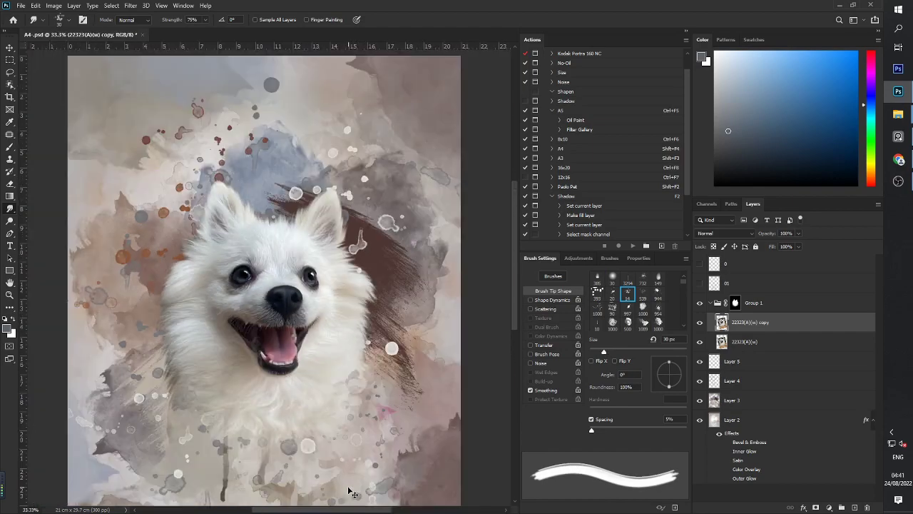
# Paint dark blue-grey reflections around the left-hand nostril and lighter grey highlights across the top of the nose, reducing the brush to 30 px
pyautogui.hotkey('ctrl', '1')
pyautogui.moveTo(306, 372); pyautogui.dragTo(309, 371)
pyautogui.press('b')
pyautogui.moveTo(302, 422); pyautogui.dragTo(321, 422)
pyautogui.hotkey('ctrl', 'z')
pyautogui.keyDown('alt'); pyautogui.click(303, 391); pyautogui.keyUp('alt')
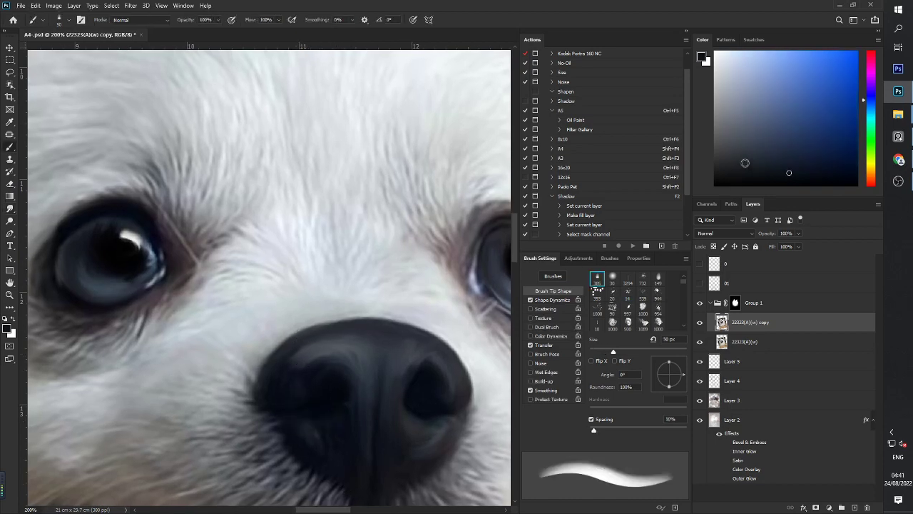
pyautogui.click(740, 159)
pyautogui.press('[')
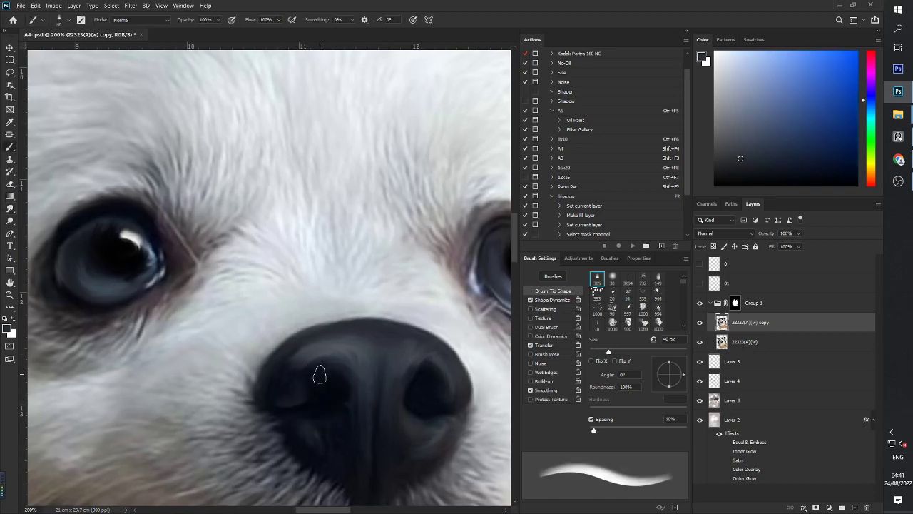
pyautogui.press('[')
pyautogui.press('[')
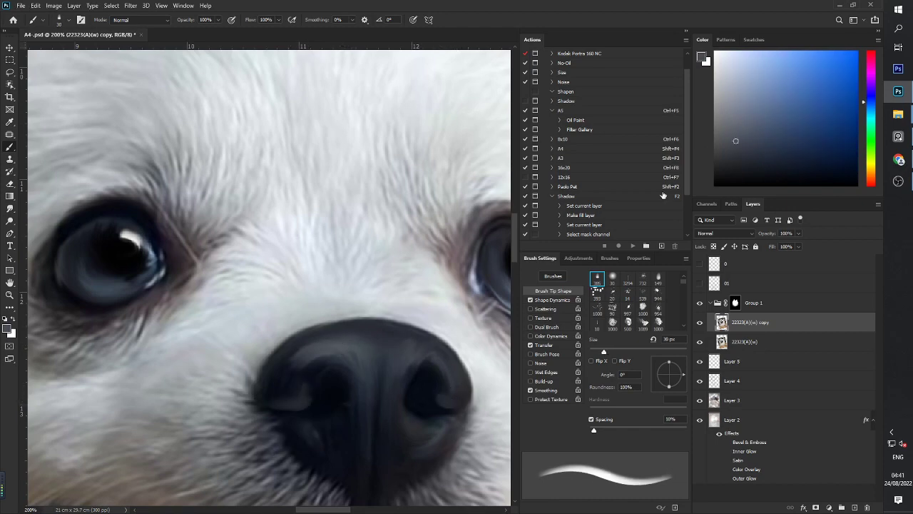
pyautogui.click(726, 122)
pyautogui.moveTo(326, 347); pyautogui.dragTo(416, 345)
# Blend the nostril reflections and upper nose highlights with the Smudge tool at 30 px
pyautogui.press('r')
pyautogui.moveTo(277, 400); pyautogui.dragTo(299, 401)
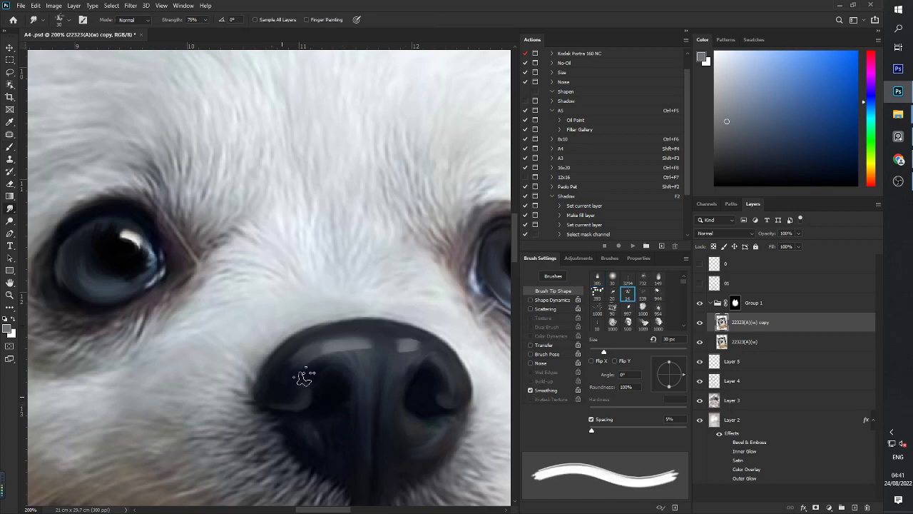
pyautogui.moveTo(292, 362)
pyautogui.mouseDown()
pyautogui.moveTo(339, 350)
pyautogui.moveTo(370, 352)
pyautogui.moveTo(367, 360)
pyautogui.moveTo(422, 347)
pyautogui.moveTo(388, 346)
pyautogui.mouseUp()
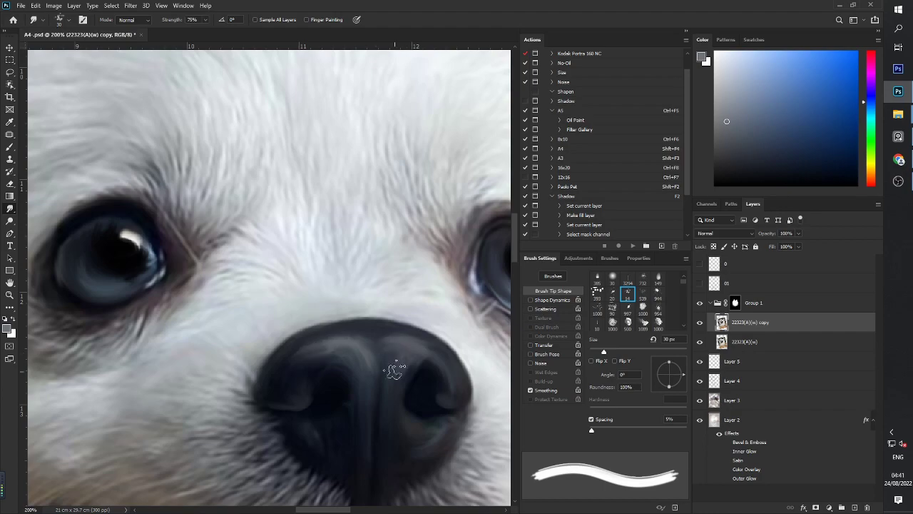
pyautogui.hotkey('ctrl', '-')
pyautogui.hotkey('ctrl', '-')
pyautogui.hotkey('ctrl', '-')
pyautogui.hotkey('ctrl', '-')
pyautogui.hotkey('ctrl', '-')
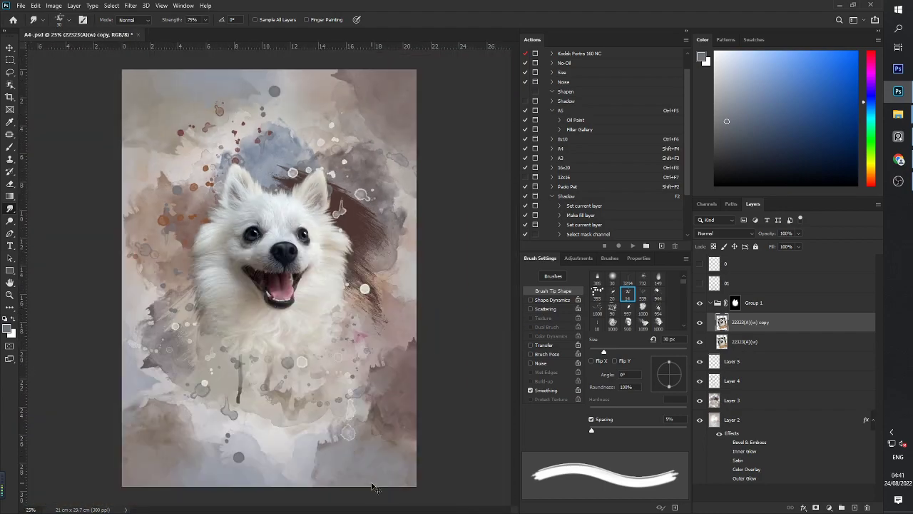
# Smooth the dog's tongue and its centre groove with lengthwise Smudge strokes at about 30 to 35 px
pyautogui.hotkey('ctrl', '+')
pyautogui.hotkey('ctrl', '+')
pyautogui.hotkey('ctrl', '+')
pyautogui.hotkey('ctrl', '+')
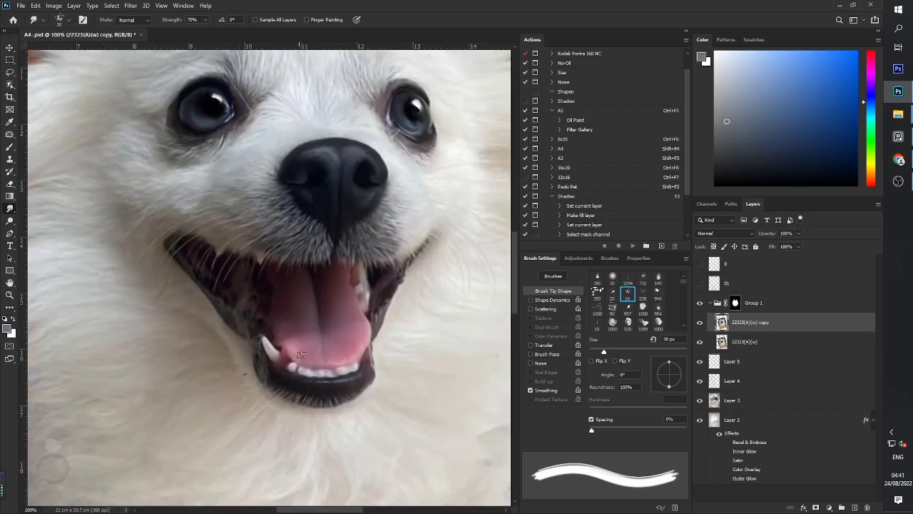
pyautogui.press(']')
pyautogui.press(']')
pyautogui.press(']')
pyautogui.press('[')
pyautogui.press('[')
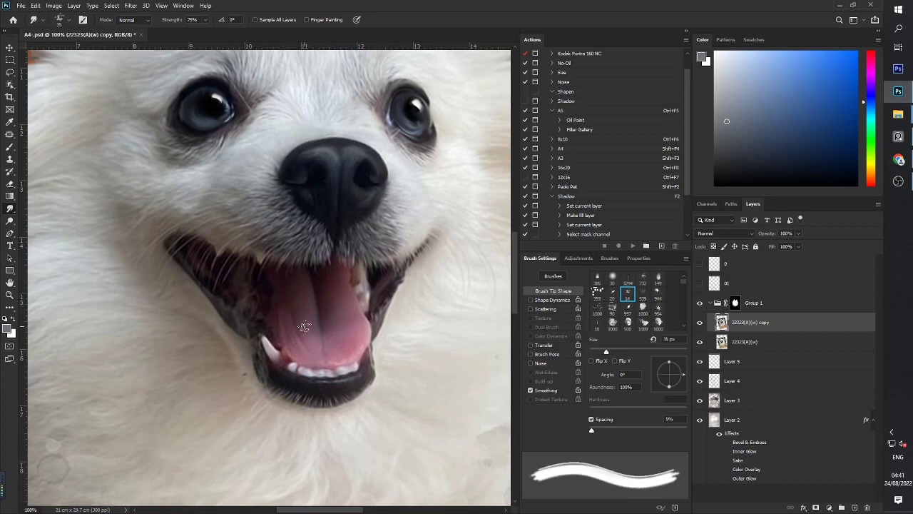
pyautogui.press('[')
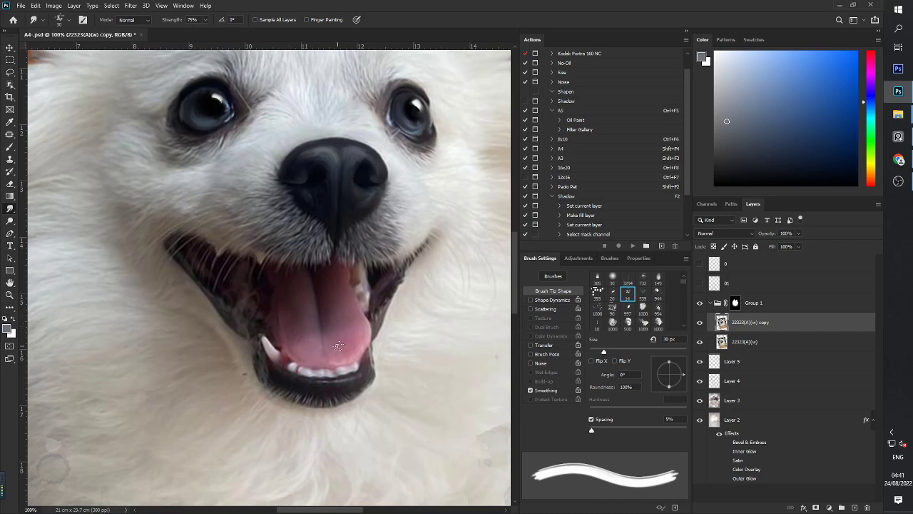
pyautogui.press(']')
pyautogui.moveTo(335, 340); pyautogui.dragTo(329, 297)
# Smudge along the front edge of the tongue and the lower teeth, reducing the size to 15 px
pyautogui.press('[')
pyautogui.press('[')
pyautogui.press(']')
pyautogui.press('[')
pyautogui.press('[')
pyautogui.press('[')
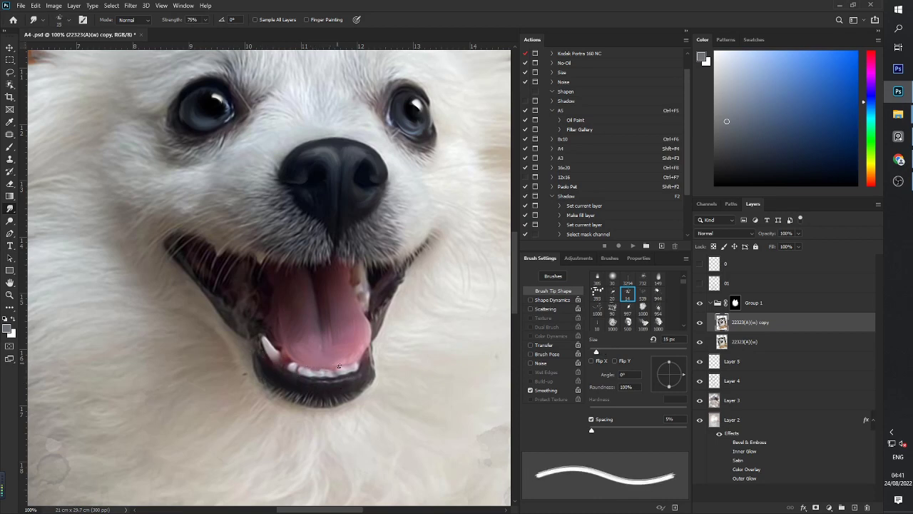
# Smudge the fur at the inner corner of the left-hand eye outward, using 20 px and 25 px
pyautogui.scroll(6, 384, 369)
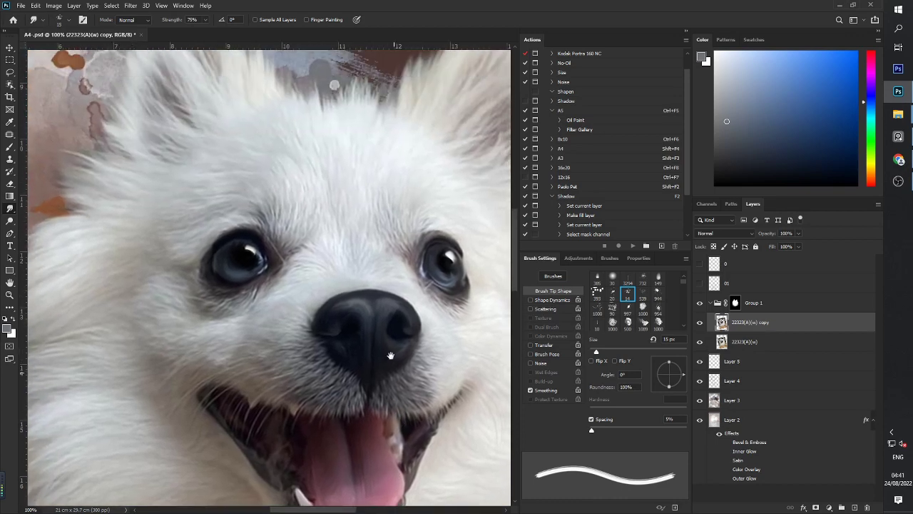
pyautogui.press(']')
pyautogui.press(']')
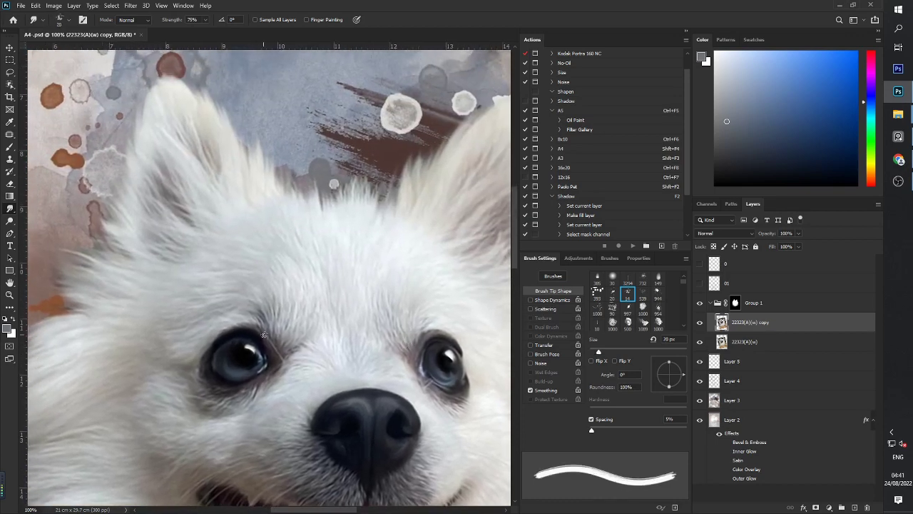
pyautogui.moveTo(281, 350); pyautogui.dragTo(292, 322)
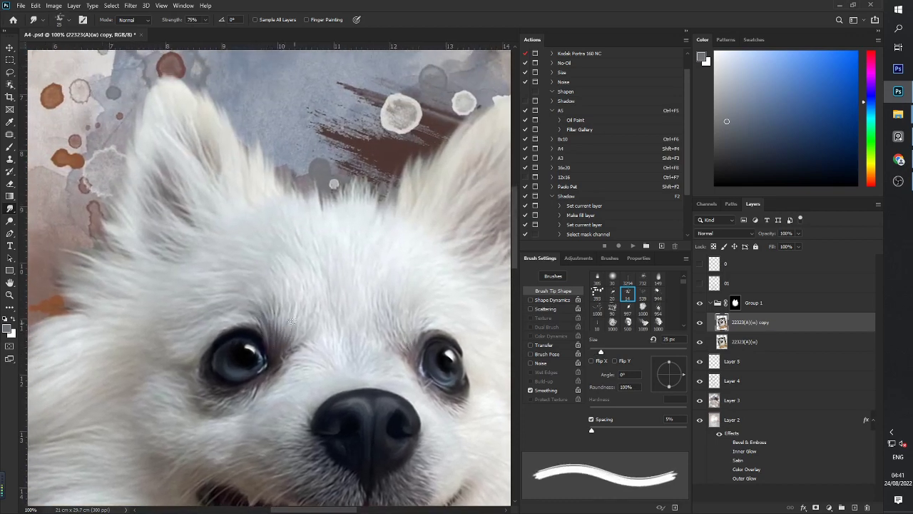
# Smudge the fur above, beside and below the left-hand eye along its growth direction at 35 px
pyautogui.press(']')
pyautogui.press(']')
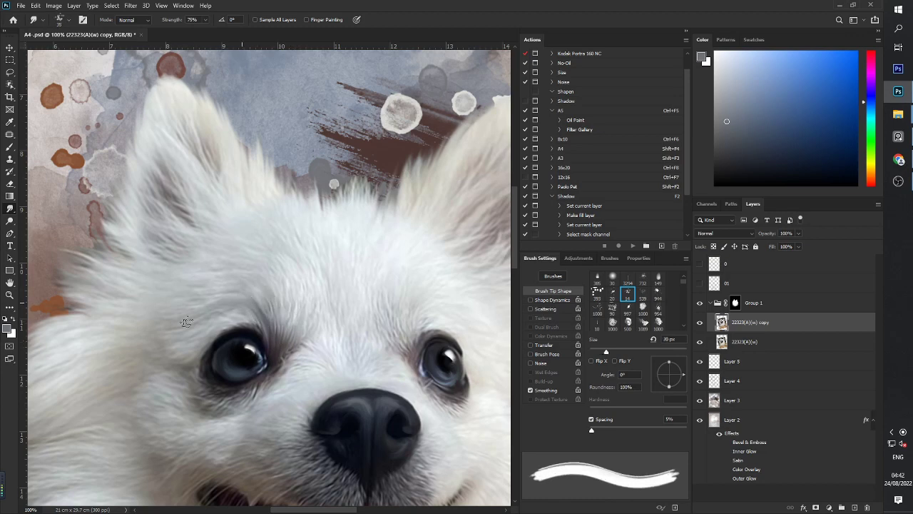
pyautogui.moveTo(216, 331); pyautogui.dragTo(289, 286)
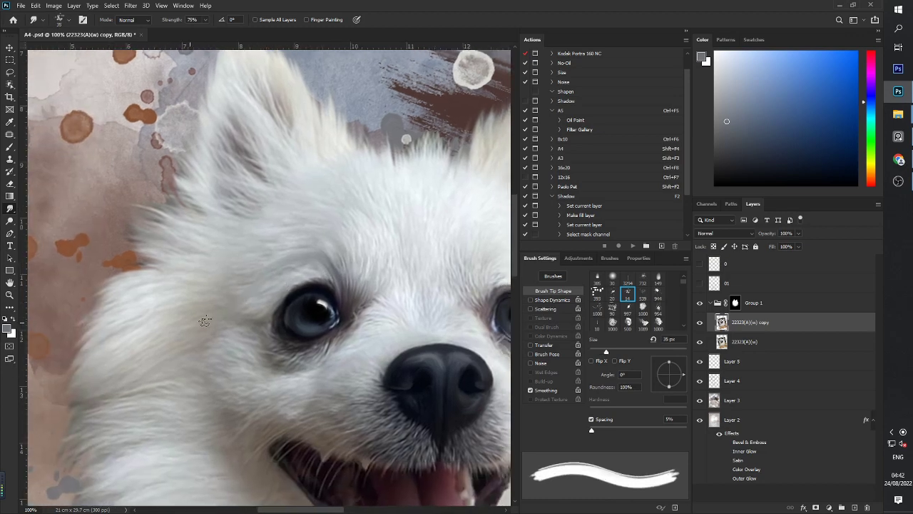
pyautogui.moveTo(268, 329)
pyautogui.mouseDown()
pyautogui.moveTo(231, 344)
pyautogui.moveTo(253, 341)
pyautogui.moveTo(260, 359)
pyautogui.moveTo(297, 370)
pyautogui.mouseUp()
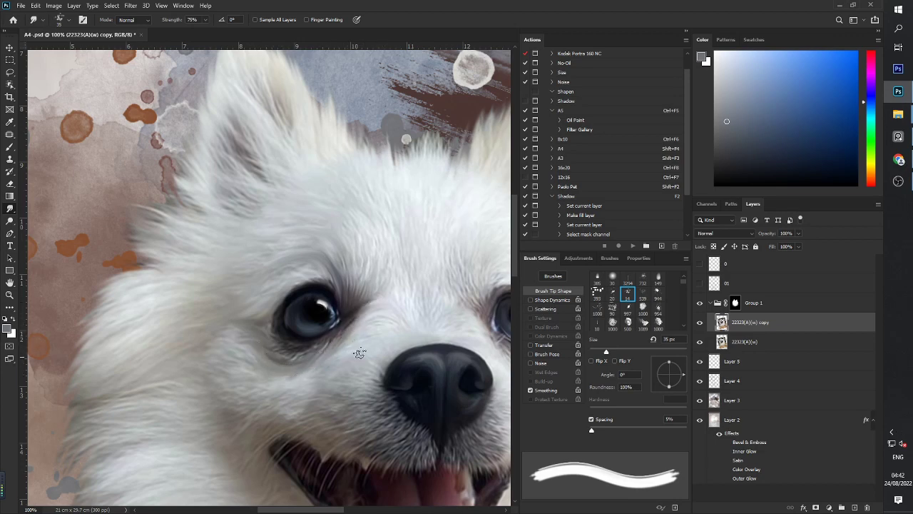
pyautogui.moveTo(381, 313); pyautogui.dragTo(157, 330)
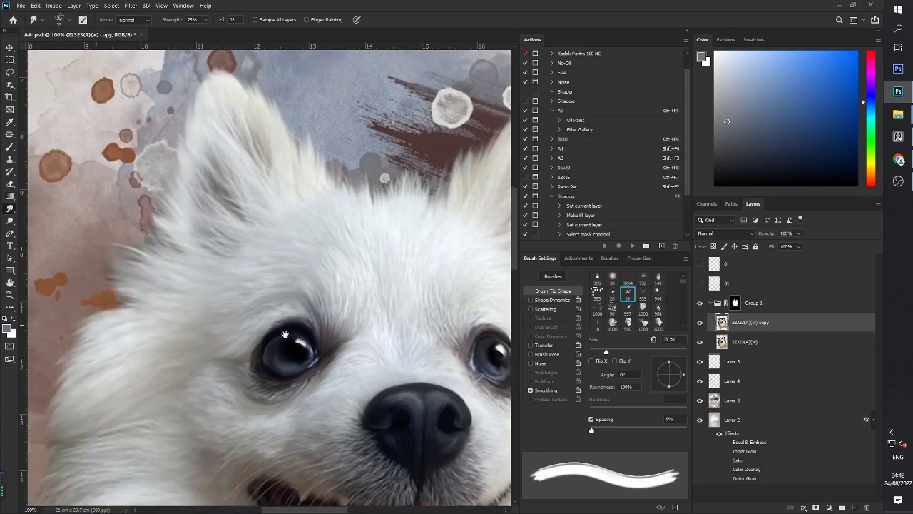
pyautogui.hotkey('ctrl', '-')
pyautogui.hotkey('ctrl', '-')
pyautogui.hotkey('ctrl', '-')
pyautogui.hotkey('ctrl', '-')
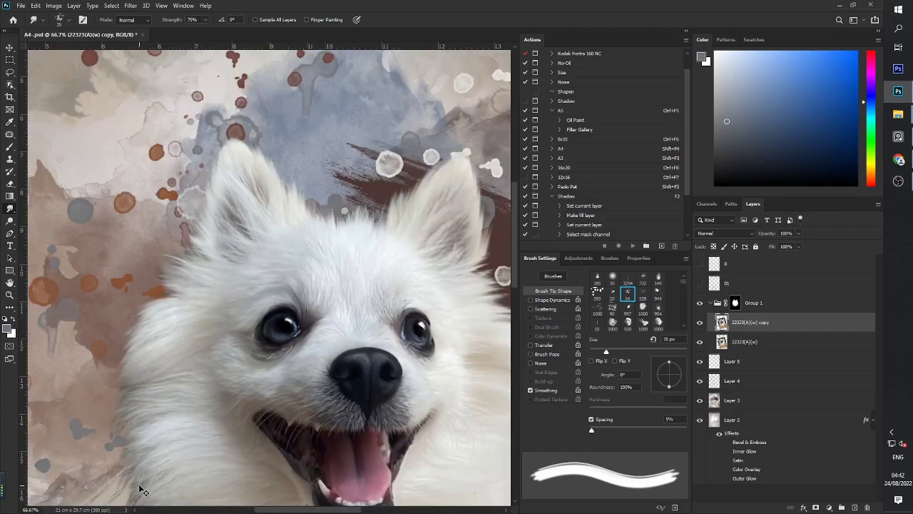
# Smudge the fur around the right-hand eye at 35 and 30 px and between the eyes at 45 px
pyautogui.hotkey('ctrl', '+')
pyautogui.hotkey('ctrl', '+')
pyautogui.hotkey('ctrl', '+')
pyautogui.hotkey('ctrl', '+')
pyautogui.scroll(5, 338, 277)
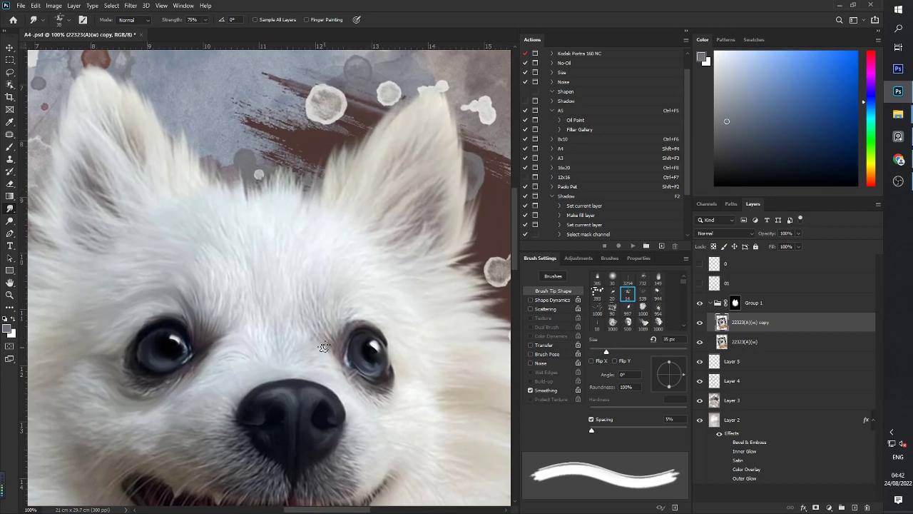
pyautogui.moveTo(330, 345)
pyautogui.mouseDown()
pyautogui.moveTo(340, 318)
pyautogui.moveTo(360, 315)
pyautogui.mouseUp()
pyautogui.press('[')
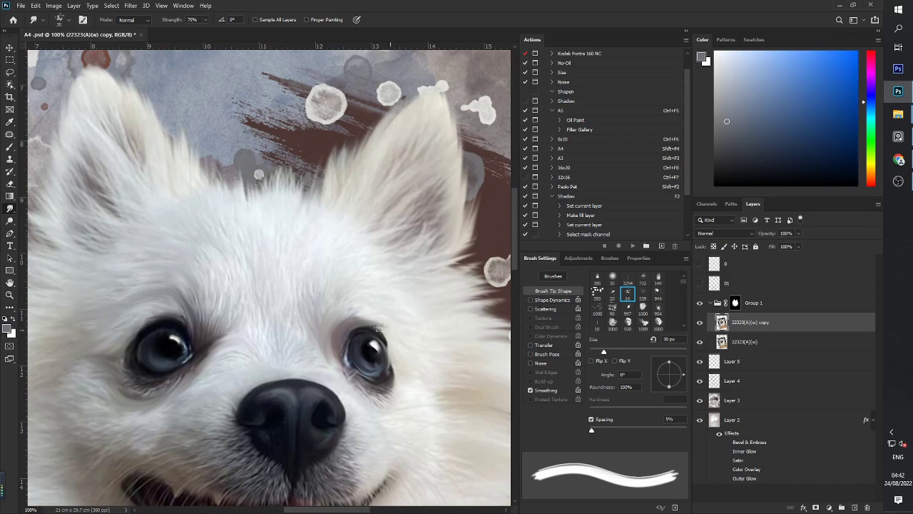
pyautogui.press(']')
pyautogui.press(']')
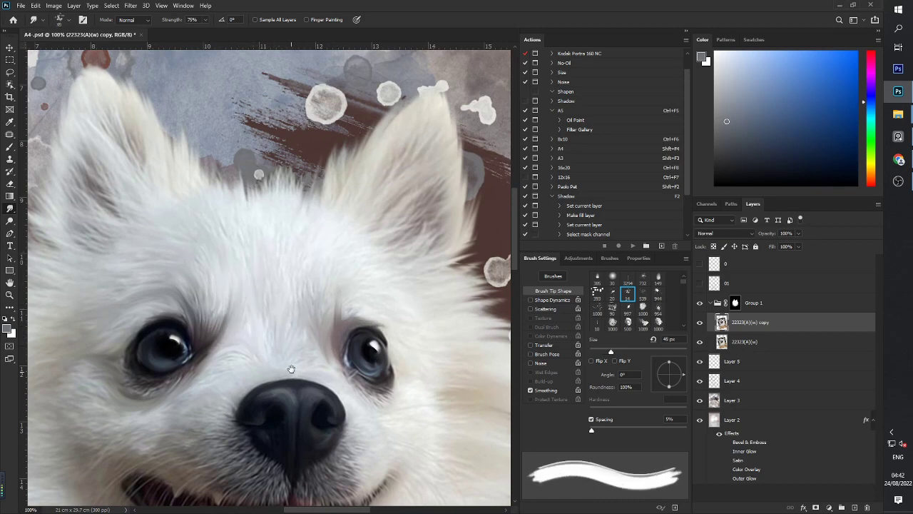
# Smudge the short dark fur along the lower edge of the nose with a small 15 to 20 px tip
pyautogui.moveTo(294, 477); pyautogui.dragTo(345, 348)
pyautogui.press('[')
pyautogui.press('[')
pyautogui.press('[')
pyautogui.press('[')
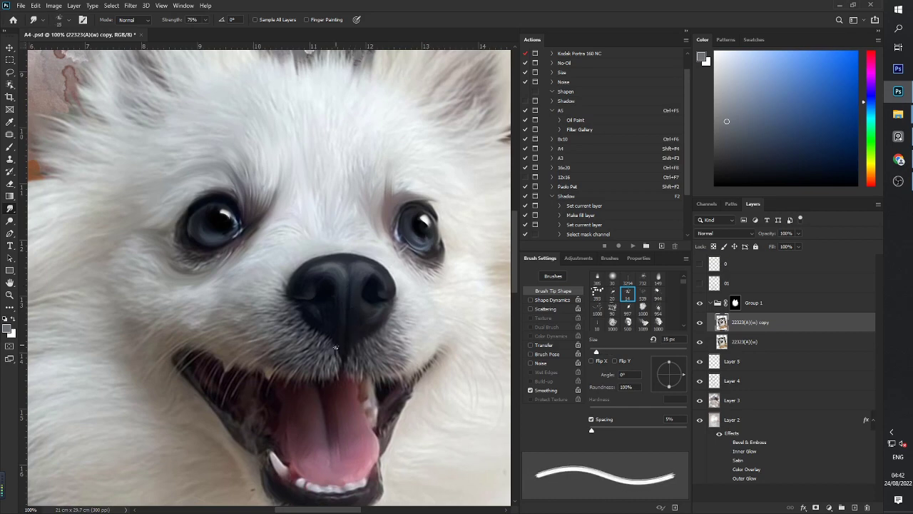
pyautogui.press('[')
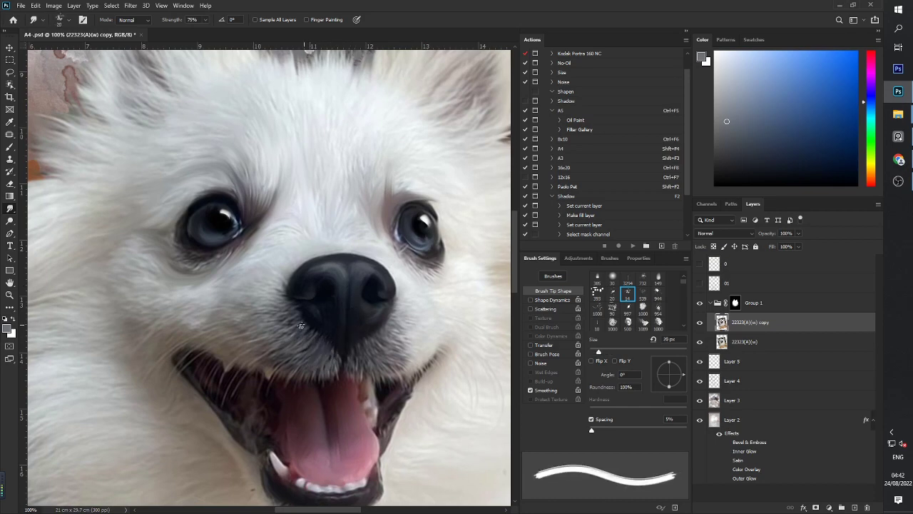
# Smooth the muzzle fur between the nose and upper lip with the Smudge tool at 35 px, then 30 px
pyautogui.press(']')
pyautogui.press(']')
pyautogui.press(']')
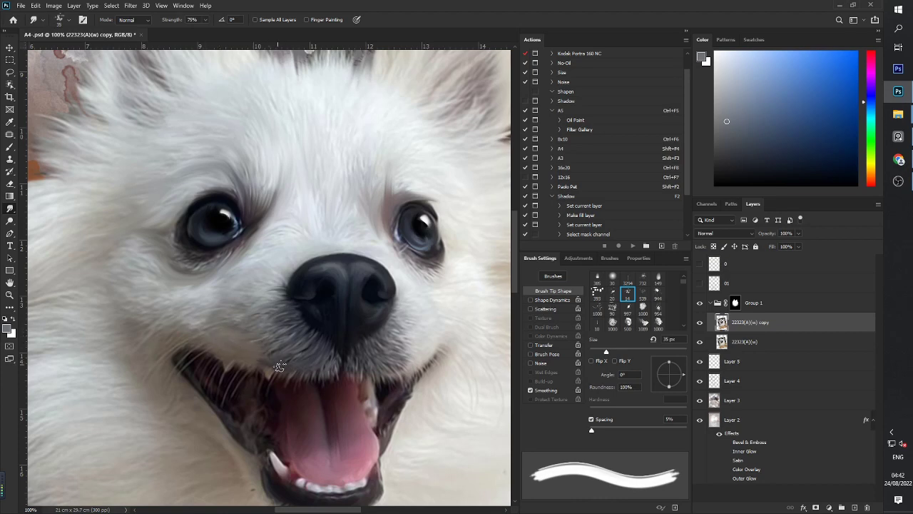
pyautogui.press('[')
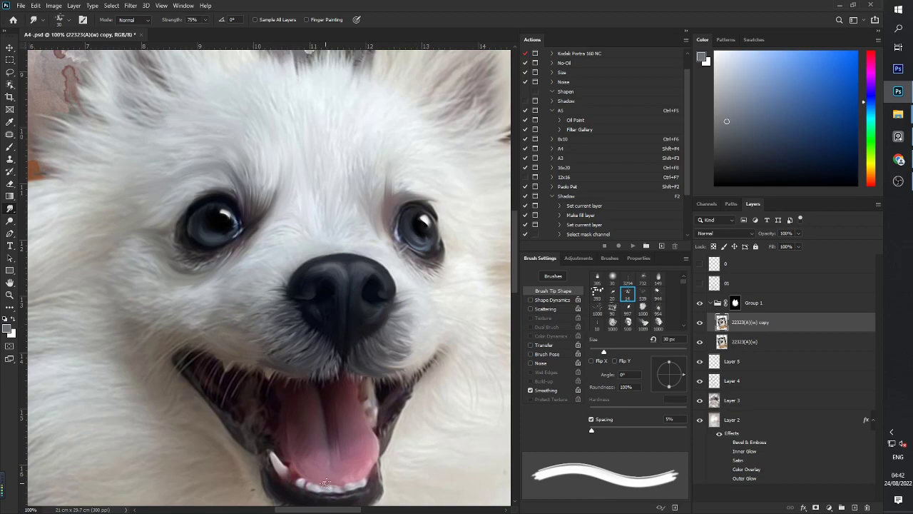
pyautogui.hotkey('ctrl', '-')
pyautogui.hotkey('ctrl', '-')
pyautogui.hotkey('ctrl', '-')
pyautogui.hotkey('ctrl', '-')
pyautogui.hotkey('ctrl', '+')
pyautogui.hotkey('ctrl', '+')
pyautogui.hotkey('ctrl', '+')
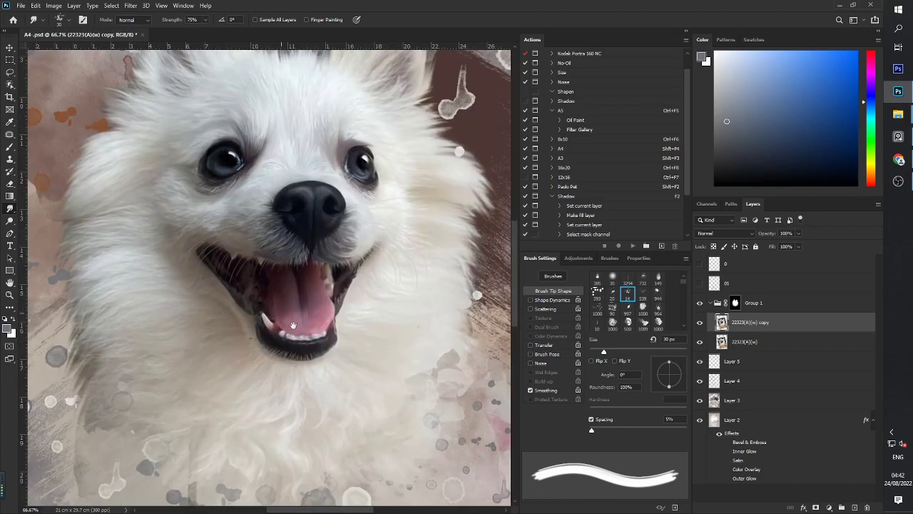
# Smudge the fur on the left-hand cheek and beside the mouth along its growth direction with a 40 to 50 px tip
pyautogui.moveTo(293, 326); pyautogui.dragTo(371, 421)
pyautogui.press(']')
pyautogui.press('[')
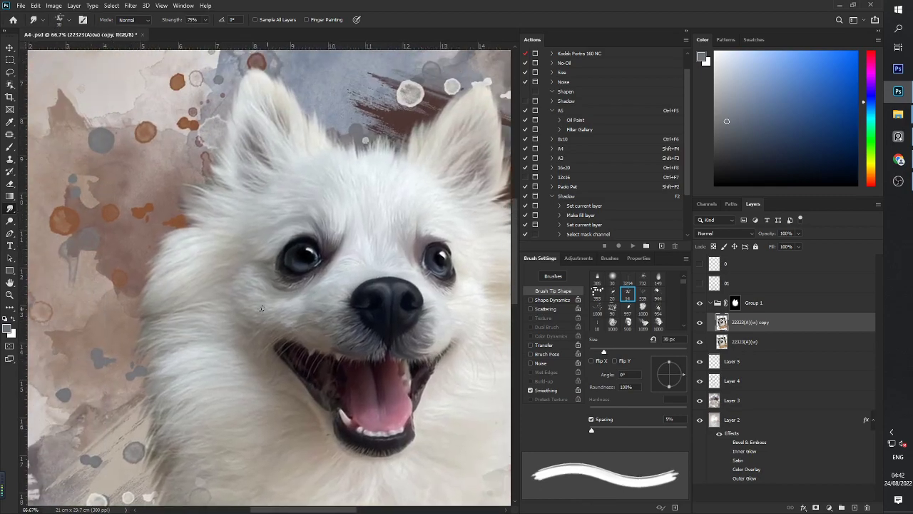
pyautogui.press(']')
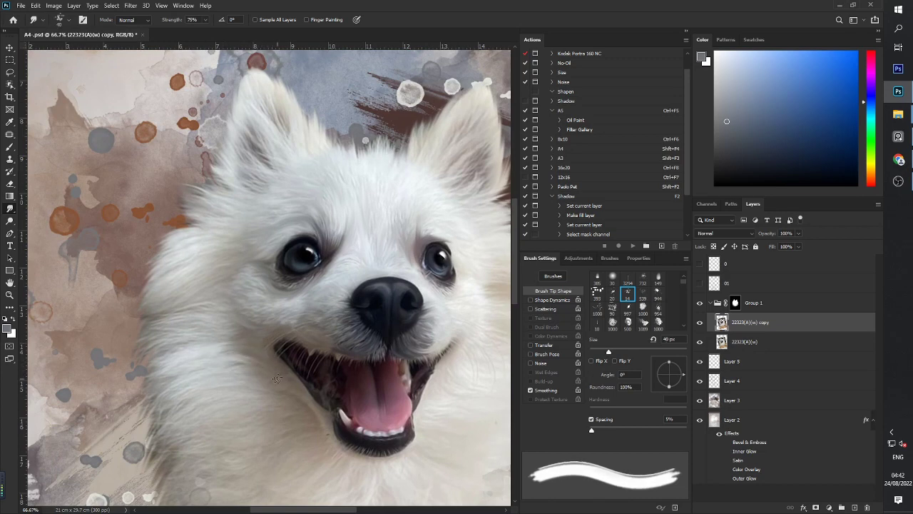
pyautogui.press(']')
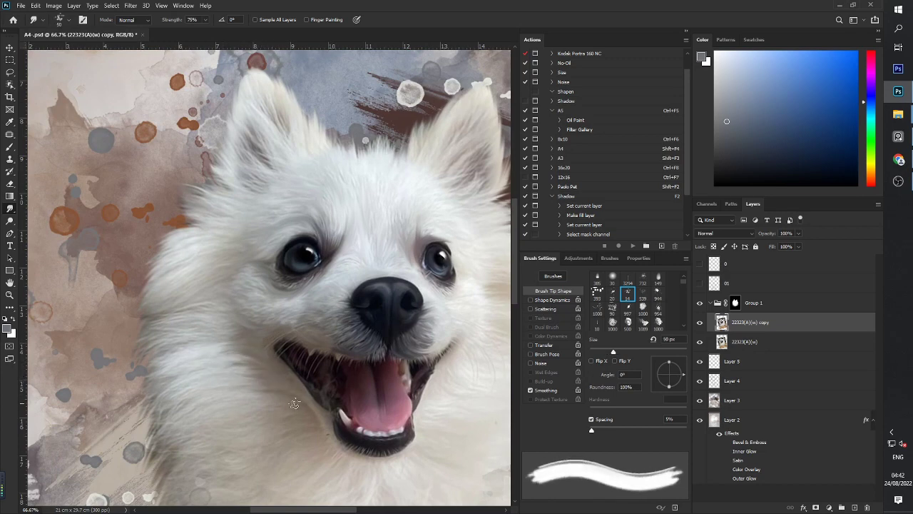
pyautogui.press('[')
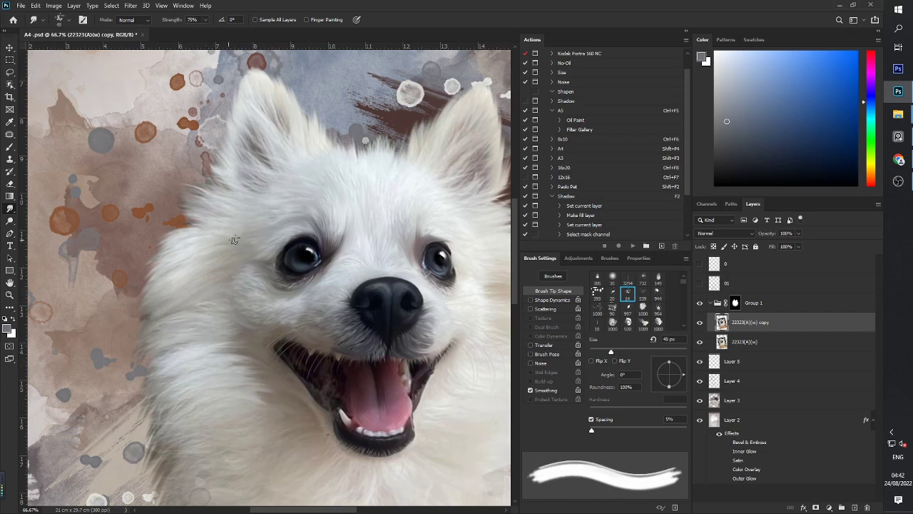
# Smudge the fur inside the left-hand ear and across the forehead along its growth direction at 45 px
pyautogui.moveTo(254, 144); pyautogui.dragTo(271, 181)
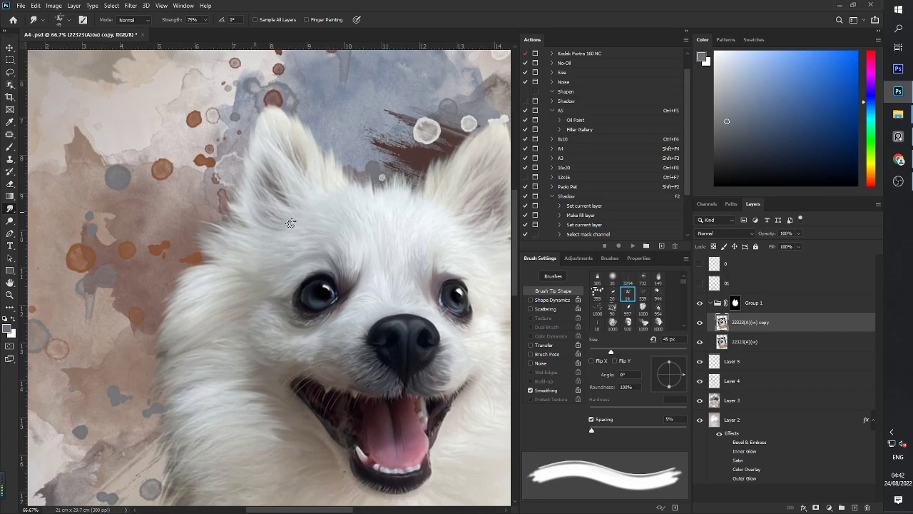
pyautogui.moveTo(298, 213)
pyautogui.mouseDown()
pyautogui.moveTo(263, 139)
pyautogui.moveTo(277, 142)
pyautogui.mouseUp()
pyautogui.moveTo(301, 193); pyautogui.dragTo(293, 147)
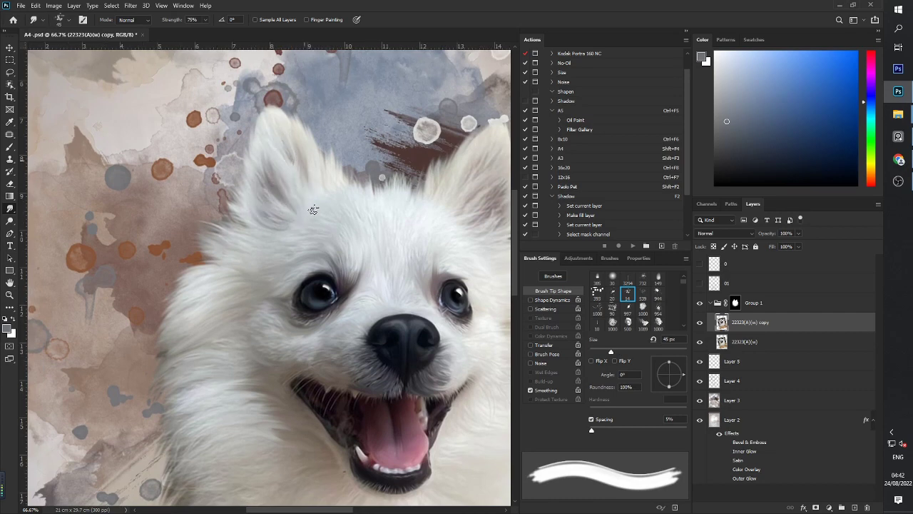
pyautogui.moveTo(302, 211); pyautogui.dragTo(278, 165)
pyautogui.moveTo(258, 231); pyautogui.dragTo(120, 288)
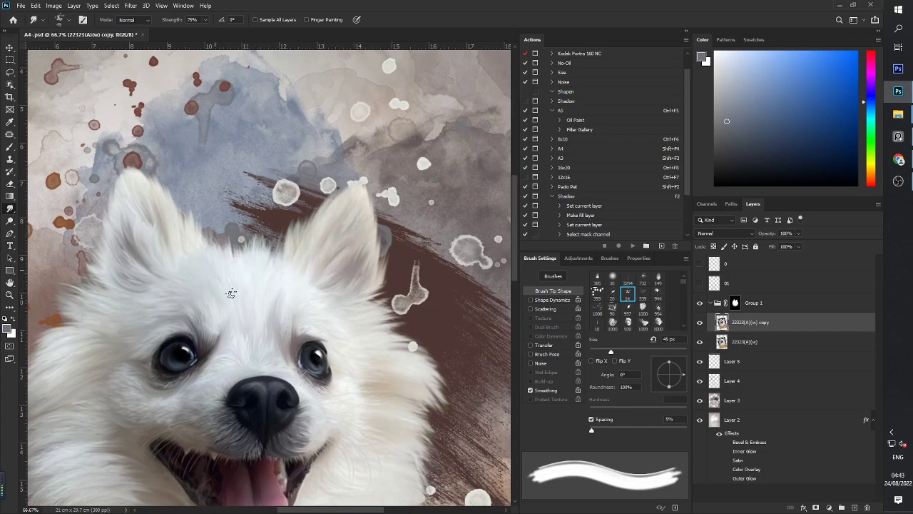
pyautogui.moveTo(345, 326); pyautogui.dragTo(351, 263)
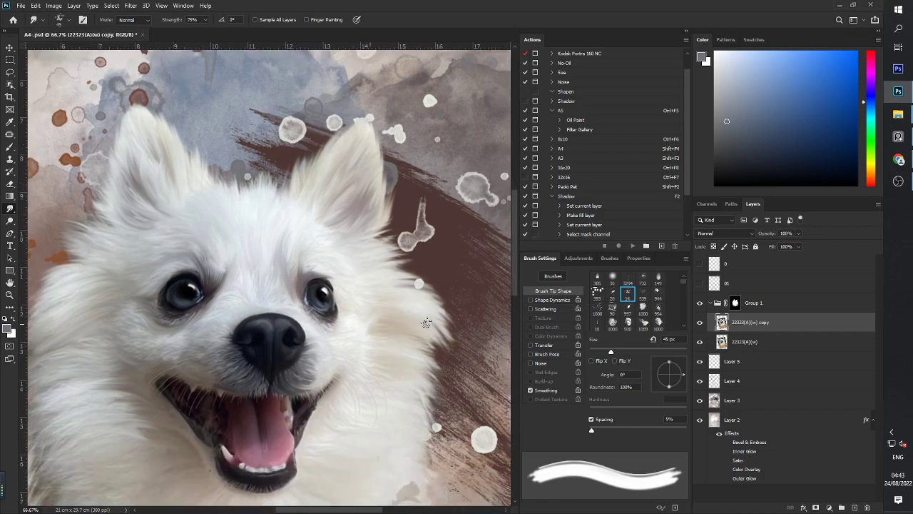
# Toggle the visibility of the smudged layer 22323(A)(w) copy to compare it with the original photo layer
pyautogui.hotkey('ctrl', '-')
pyautogui.hotkey('ctrl', '-')
pyautogui.hotkey('ctrl', '-')
pyautogui.hotkey('ctrl', '+')
pyautogui.hotkey('ctrl', '+')
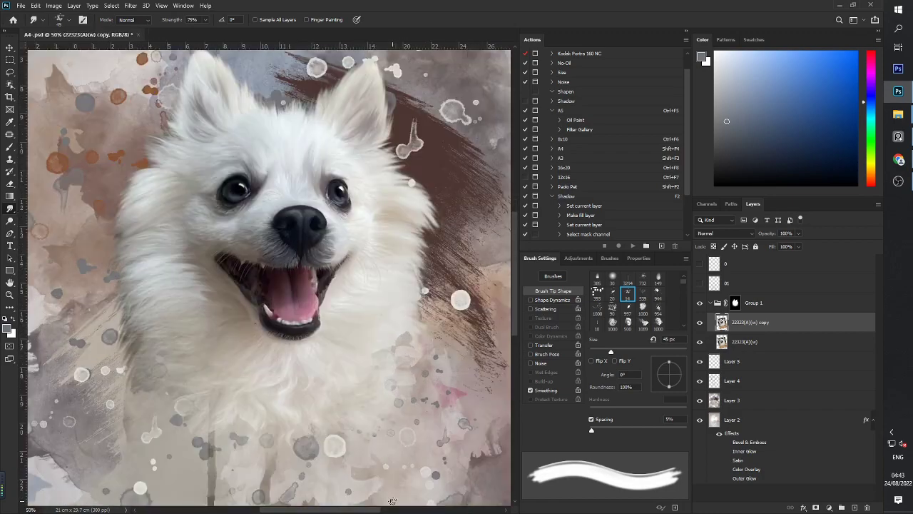
pyautogui.moveTo(365, 284); pyautogui.dragTo(365, 342)
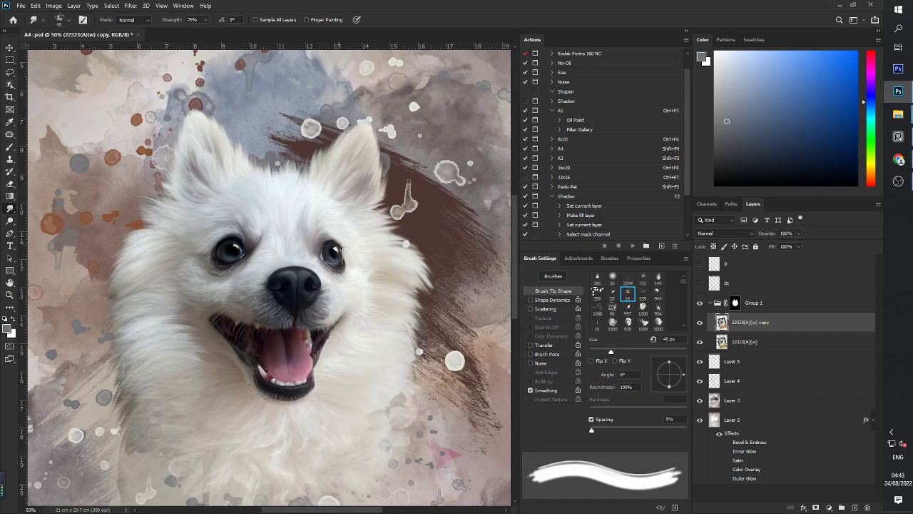
pyautogui.click(700, 324)
pyautogui.click(700, 324)
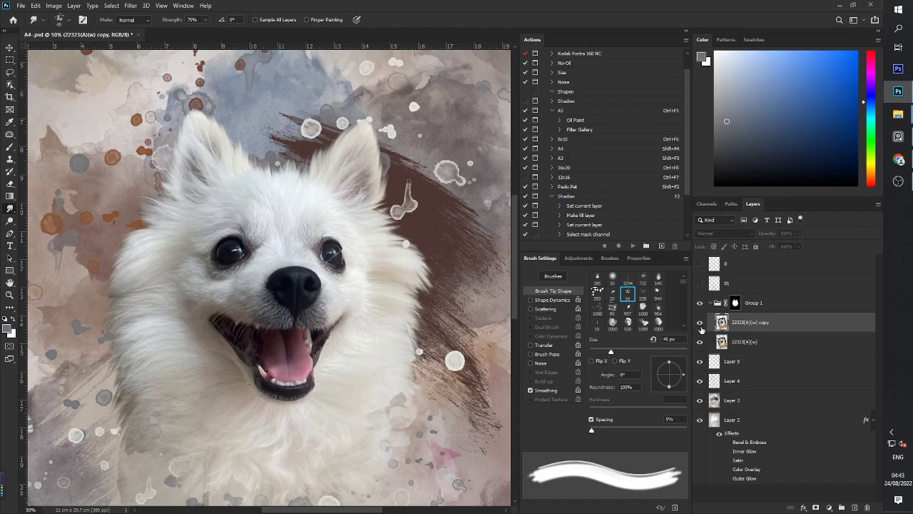
# Smudge the fine fur along the outer edge of the right-hand eye with a 20 px tip
pyautogui.hotkey('ctrl', '+')
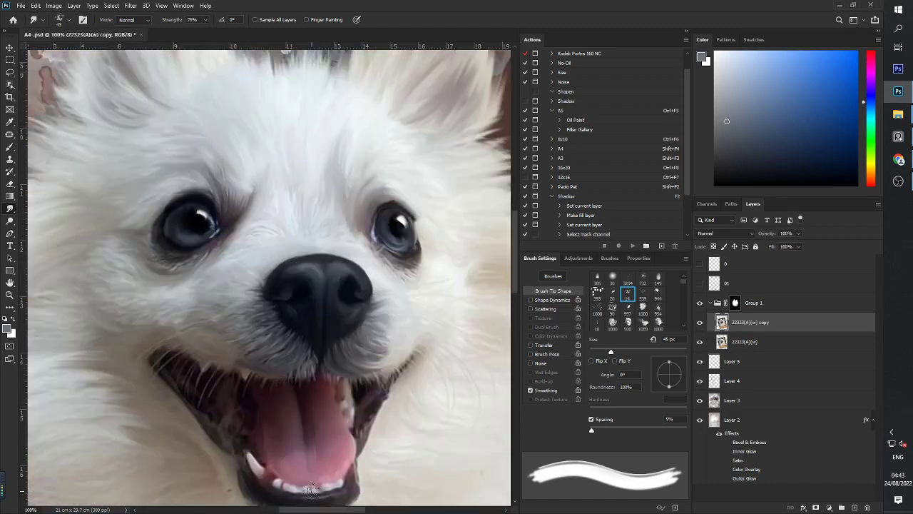
pyautogui.press('[')
pyautogui.press('[')
pyautogui.press('[')
pyautogui.press('[')
pyautogui.press('[')
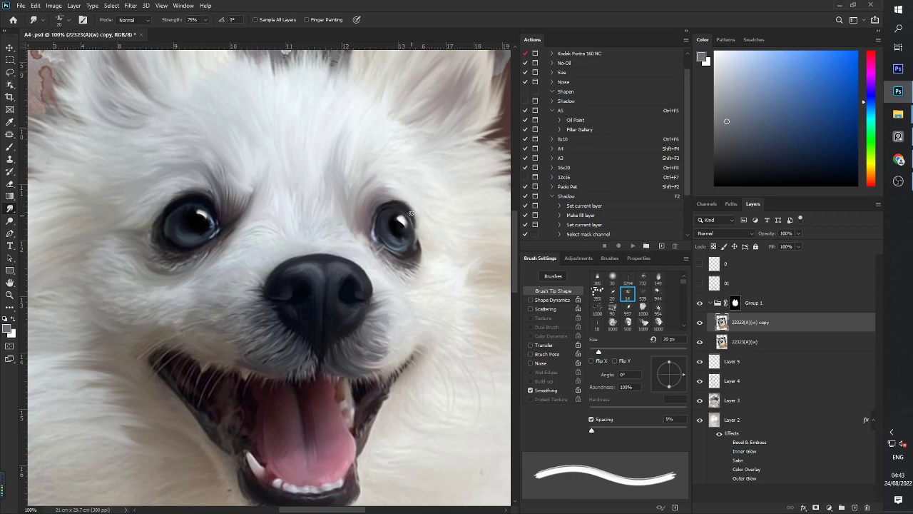
# Smudge the neck fur on the dog's left-hand side outward along its growth direction with a 60 px tip
pyautogui.hotkey('ctrl', '-')
pyautogui.hotkey('ctrl', '-')
pyautogui.hotkey('ctrl', '-')
pyautogui.hotkey('ctrl', '-')
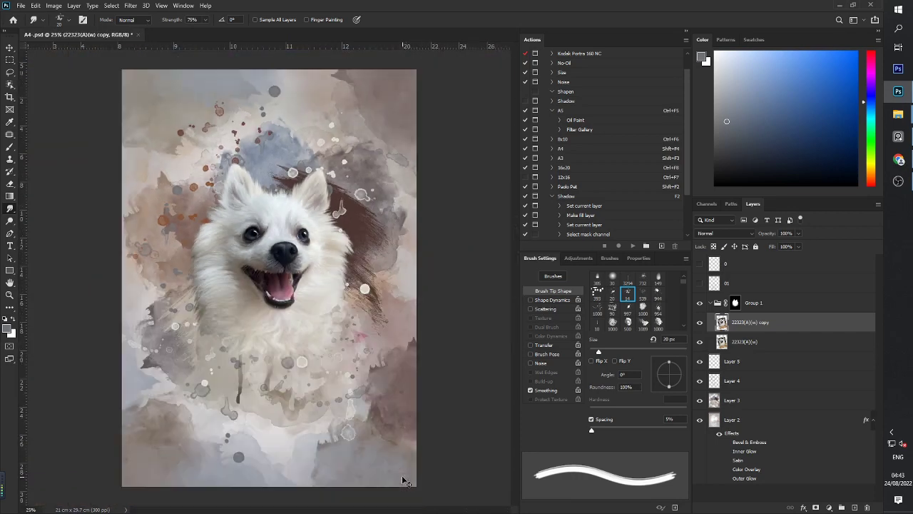
pyautogui.hotkey('ctrl', '+')
pyautogui.hotkey('ctrl', '+')
pyautogui.press(']')
pyautogui.press(']')
pyautogui.press(']')
pyautogui.press(']')
pyautogui.press(']')
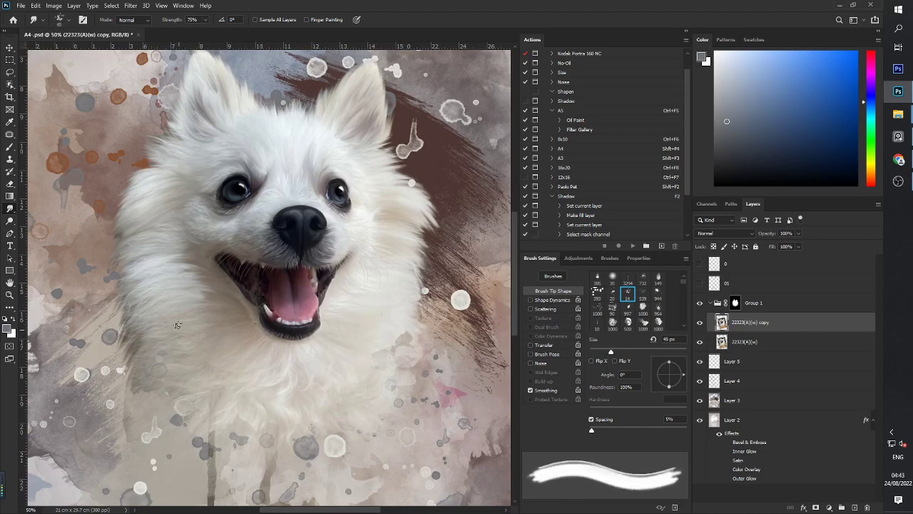
pyautogui.press(']')
pyautogui.press(']')
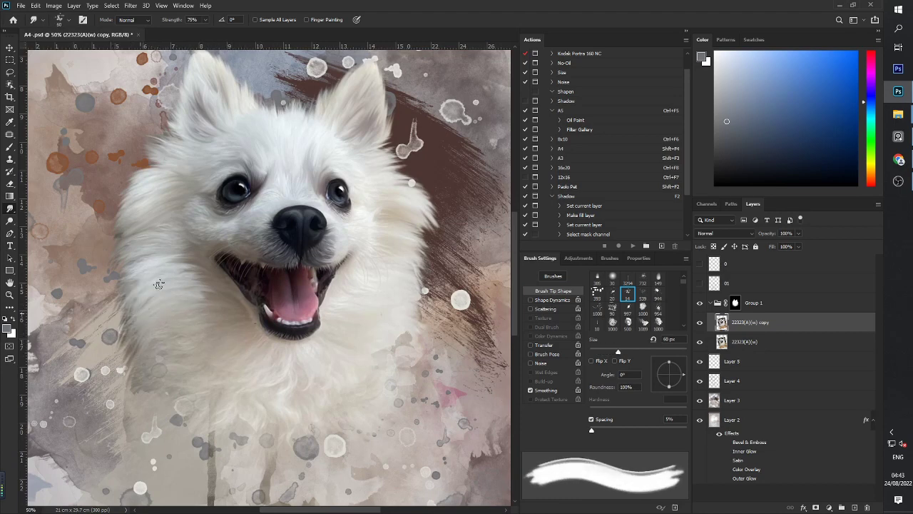
pyautogui.moveTo(155, 285); pyautogui.dragTo(126, 278)
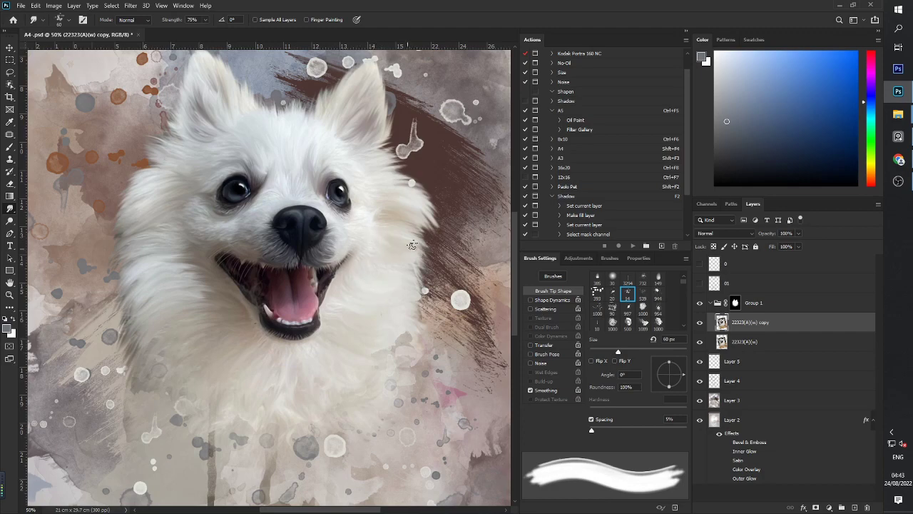
# Refine the fur between the left-hand eye and the outer cheek with the Smudge tool at 40 px
pyautogui.hotkey('ctrl', '-')
pyautogui.hotkey('ctrl', '-')
pyautogui.hotkey('ctrl', '-')
pyautogui.hotkey('ctrl', '-')
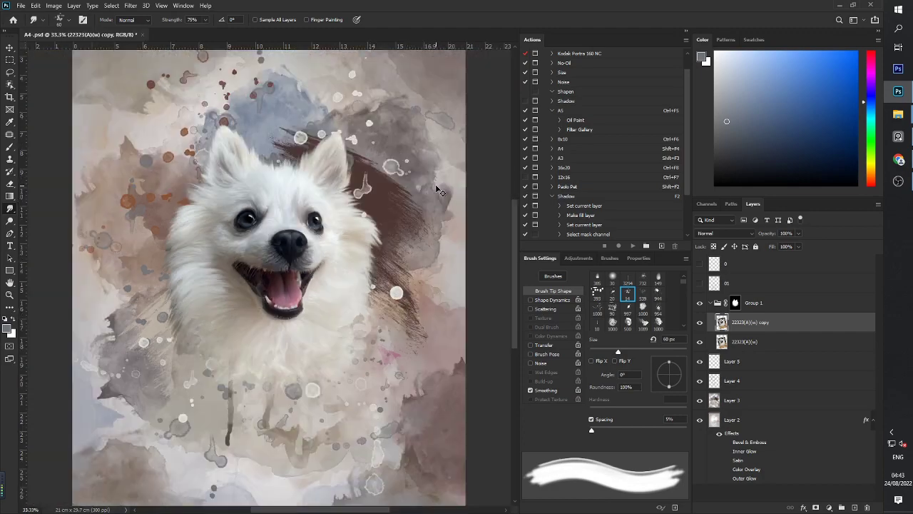
pyautogui.hotkey('ctrl', '+')
pyautogui.hotkey('ctrl', '+')
pyautogui.hotkey('ctrl', '+')
pyautogui.hotkey('ctrl', '+')
pyautogui.hotkey('ctrl', '+')
pyautogui.hotkey('ctrl', '+')
pyautogui.moveTo(327, 334)
pyautogui.mouseDown()
pyautogui.moveTo(347, 388)
pyautogui.moveTo(409, 482)
pyautogui.mouseUp()
pyautogui.press('[')
pyautogui.press('[')
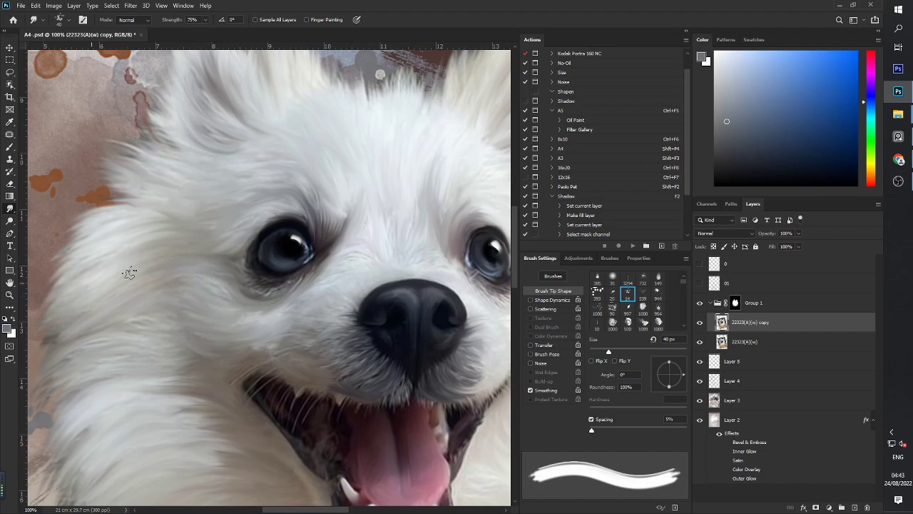
# Smudge the fur around the right-hand eye at 25 to 30 px and beside the nose at 45 to 40 px
pyautogui.hotkey('ctrl', '-')
pyautogui.hotkey('ctrl', '-')
pyautogui.hotkey('ctrl', '-')
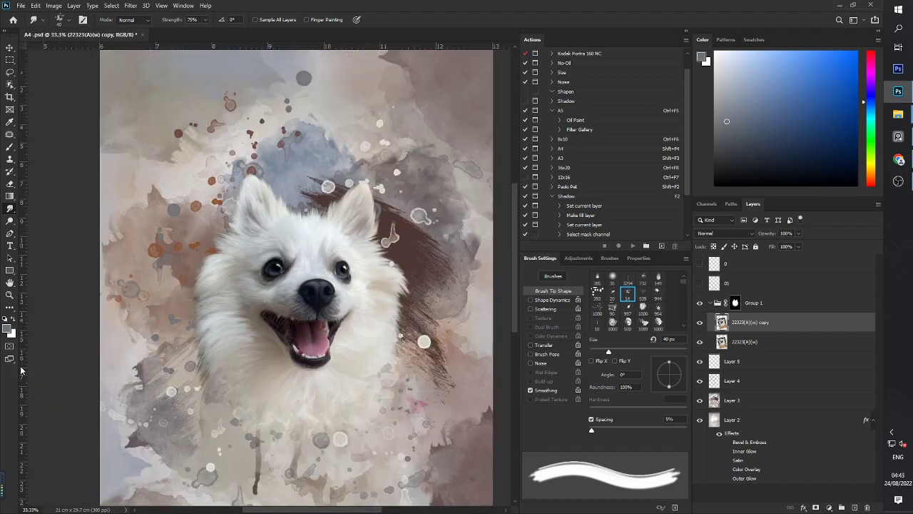
pyautogui.hotkey('ctrl', '+')
pyautogui.hotkey('ctrl', '+')
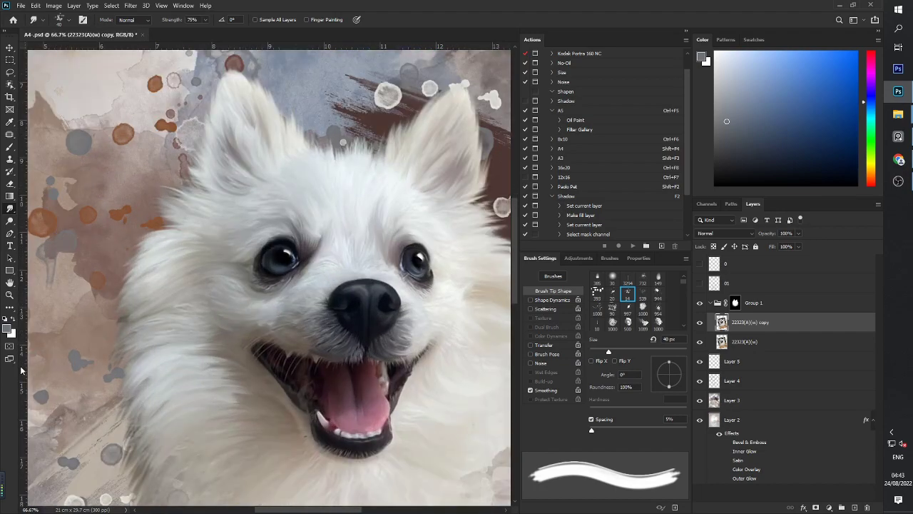
pyautogui.press('[')
pyautogui.press('[')
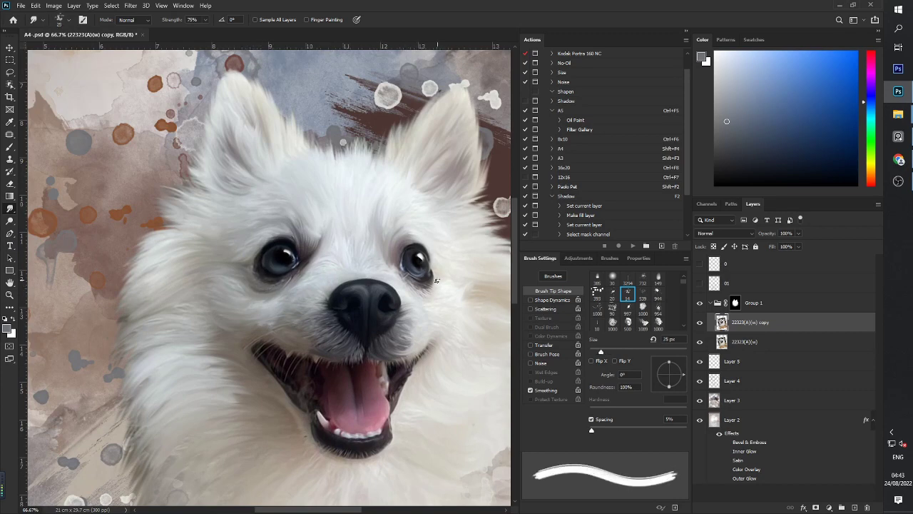
pyautogui.press(']')
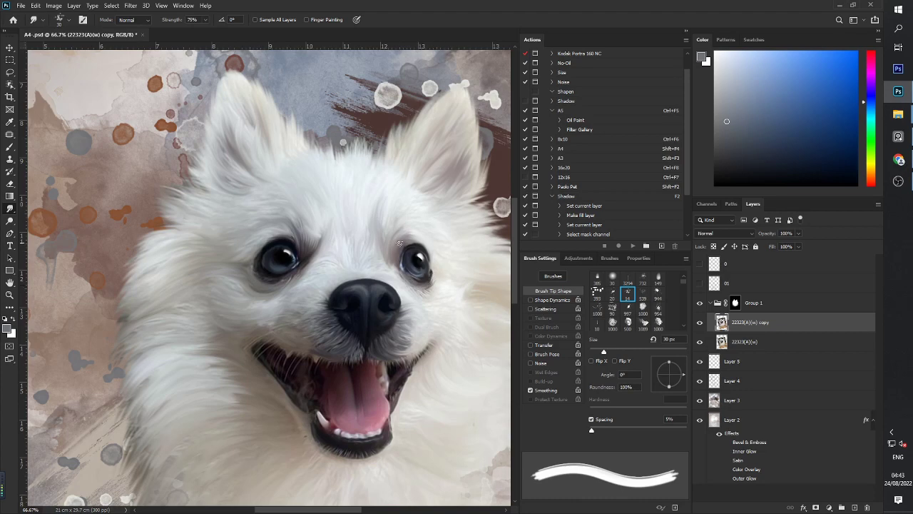
pyautogui.press(']')
pyautogui.press(']')
pyautogui.press(']')
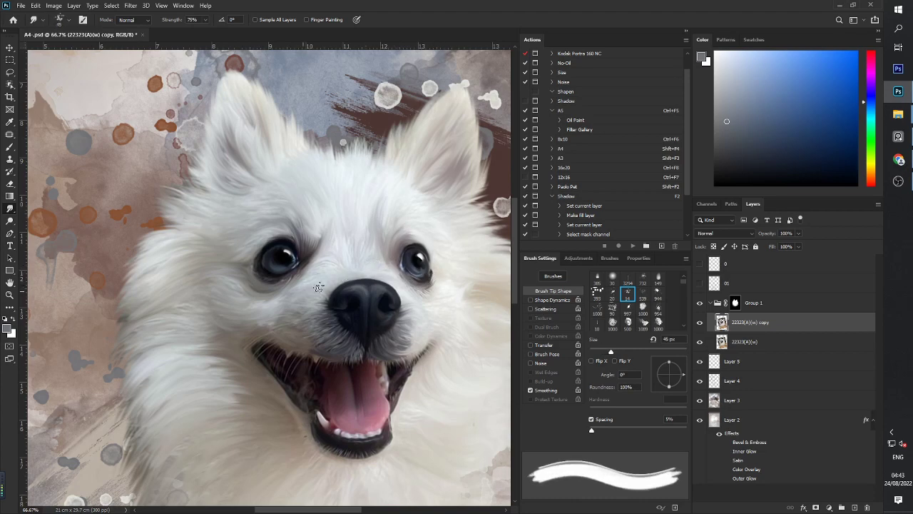
pyautogui.press('[')
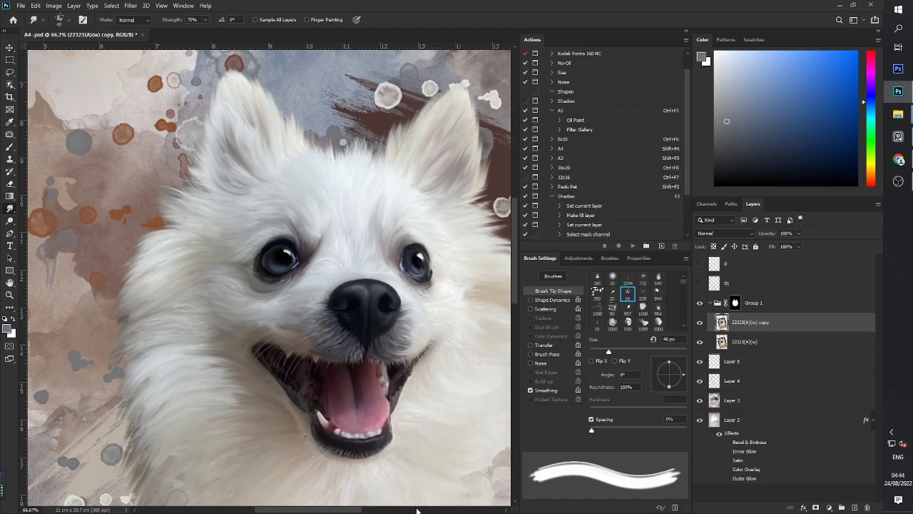
# Smudge the chest fur below the chin downward, enlarging the tip from 40 to 70 px
pyautogui.moveTo(347, 323); pyautogui.dragTo(322, 50)
pyautogui.moveTo(371, 231); pyautogui.dragTo(378, 337)
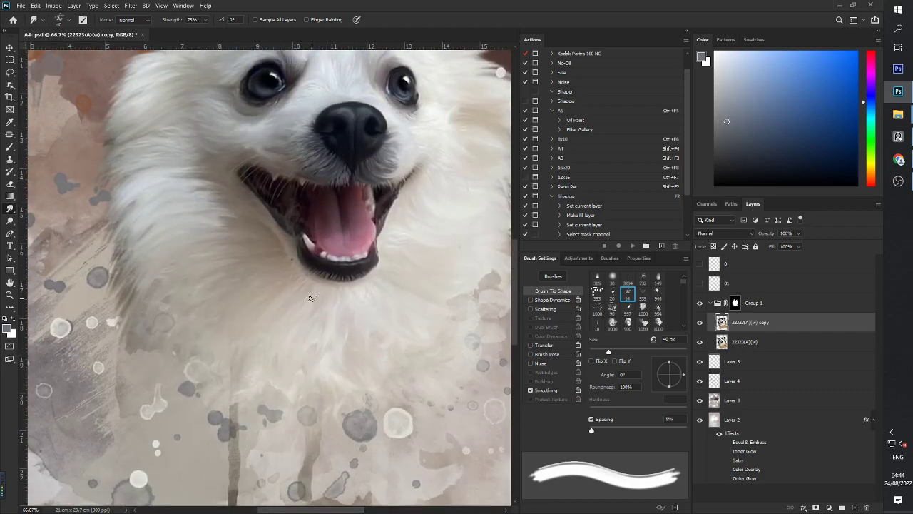
pyautogui.press(']')
pyautogui.press(']')
pyautogui.press(']')
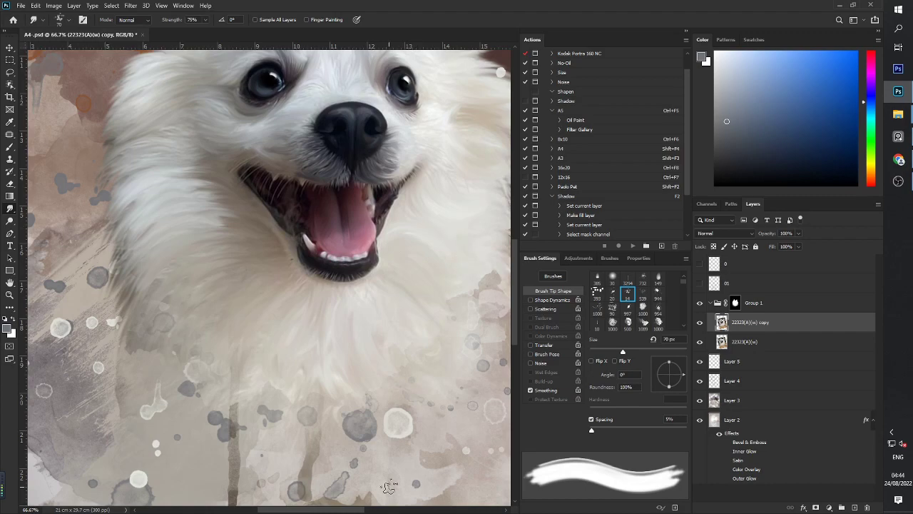
# Examine the whole portrait against the watercolor background, checking the blend at the lower chest
pyautogui.hotkey('ctrl', '-')
pyautogui.hotkey('ctrl', '-')
pyautogui.hotkey('ctrl', '-')
pyautogui.hotkey('ctrl', '-')
pyautogui.hotkey('ctrl', '+')
pyautogui.hotkey('ctrl', '+')
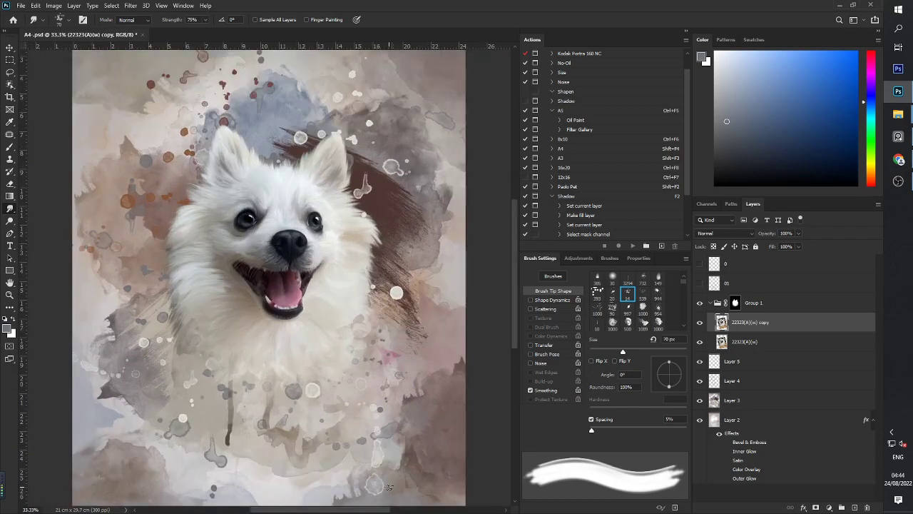
pyautogui.press('v')
pyautogui.scroll(-2, 271, 228)
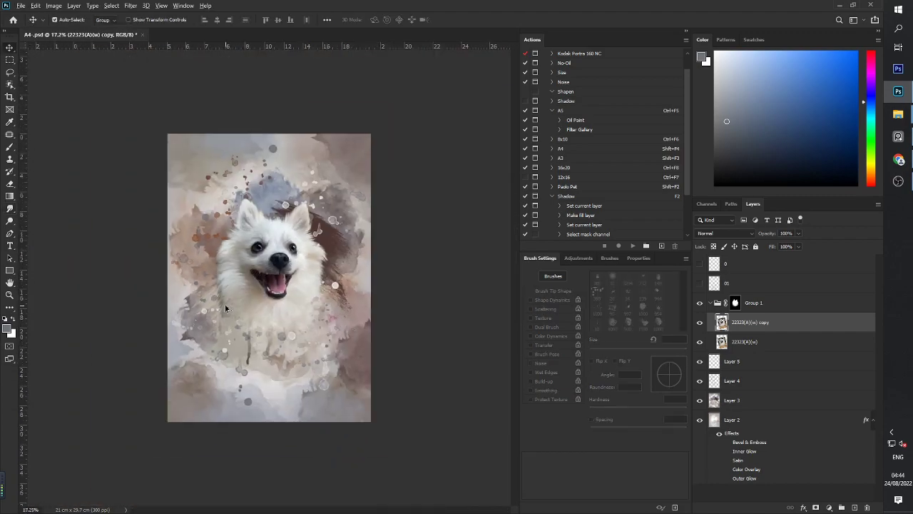
pyautogui.scroll(3, 225, 308)
pyautogui.scroll(-2, 278, 327)
pyautogui.scroll(2, 282, 329)
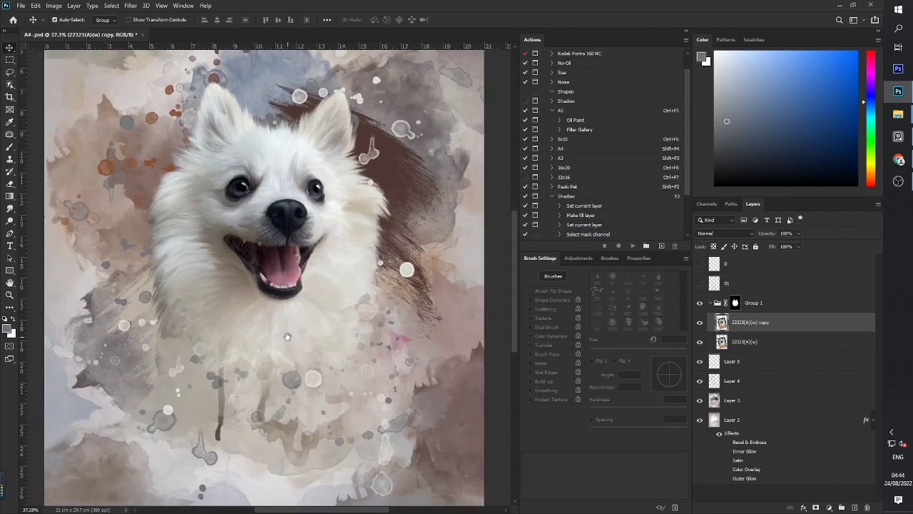
# Make Layer 5 active and outline a tall freehand area over the chest with the Lasso tool
pyautogui.click(265, 395)
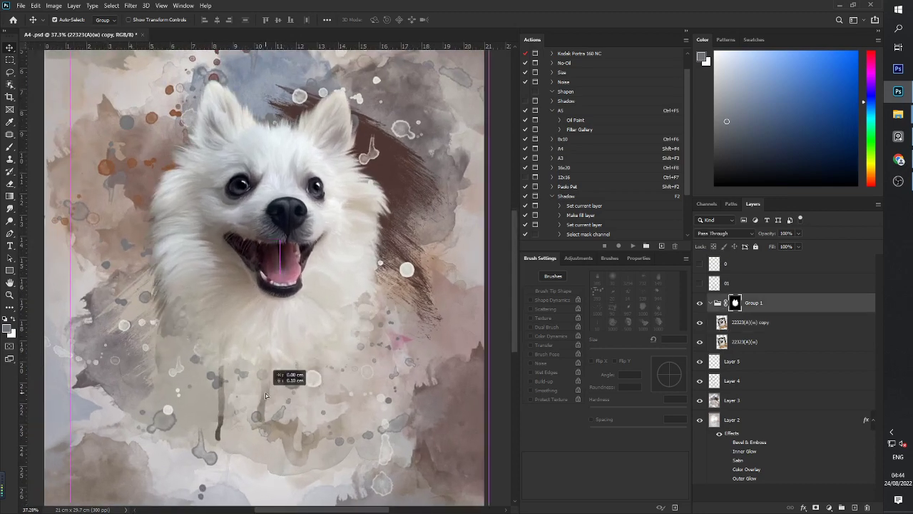
pyautogui.click(741, 368)
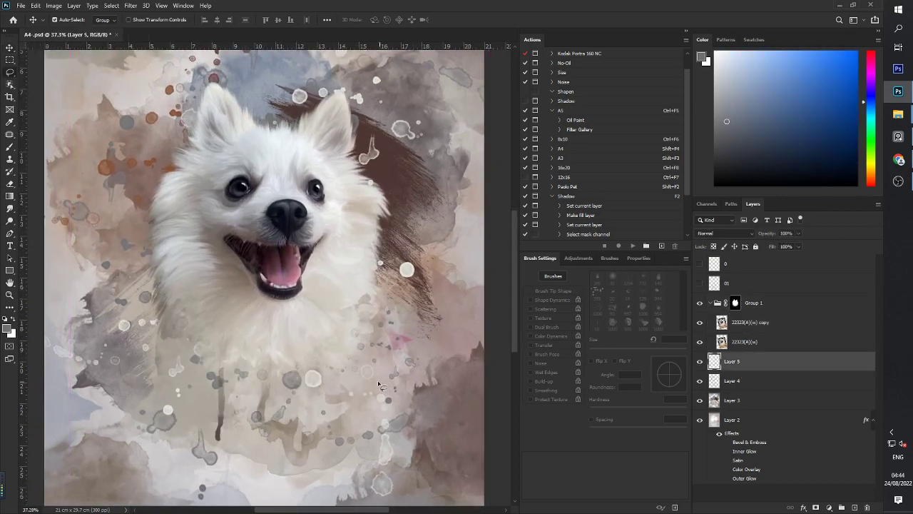
pyautogui.press('l')
pyautogui.moveTo(311, 301)
pyautogui.mouseDown()
pyautogui.moveTo(362, 406)
pyautogui.moveTo(308, 303)
pyautogui.mouseUp()
# Sample the grey-blue of the watercolor patch above the dog's head as foreground color and clear the chest selection
pyautogui.press('i')
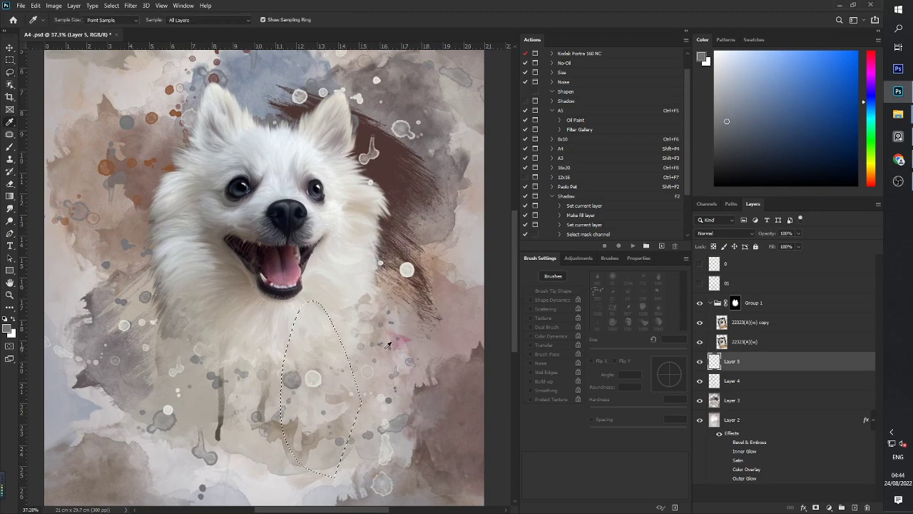
pyautogui.click(388, 346)
pyautogui.hotkey('ctrl', '0')
pyautogui.click(279, 138)
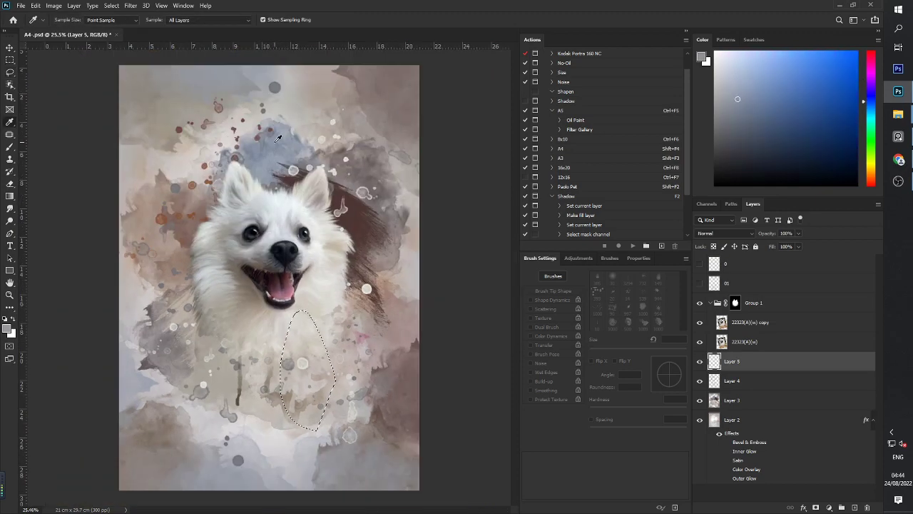
pyautogui.hotkey('ctrl', 'd')
pyautogui.scroll(-4, 161, 159)
pyautogui.scroll(2, 179, 242)
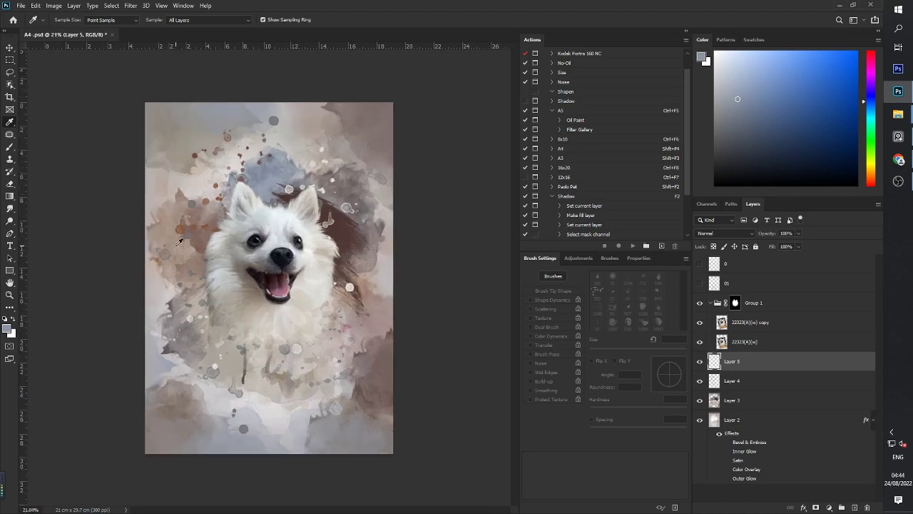
# Reposition the Layer 5 paint marks slightly over the chest with Free Transform and apply the changes
pyautogui.hotkey('ctrl', 't')
pyautogui.moveTo(300, 229); pyautogui.dragTo(309, 194)
pyautogui.press('Return')
pyautogui.hotkey('ctrl', 't')
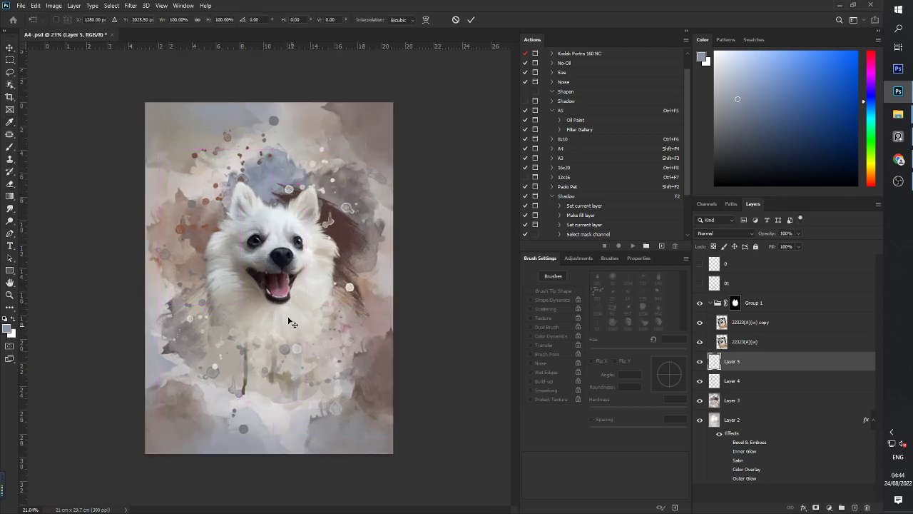
pyautogui.moveTo(288, 318); pyautogui.dragTo(279, 312)
pyautogui.press('Return')
pyautogui.scroll(-4, 234, 368)
pyautogui.scroll(4, 234, 321)
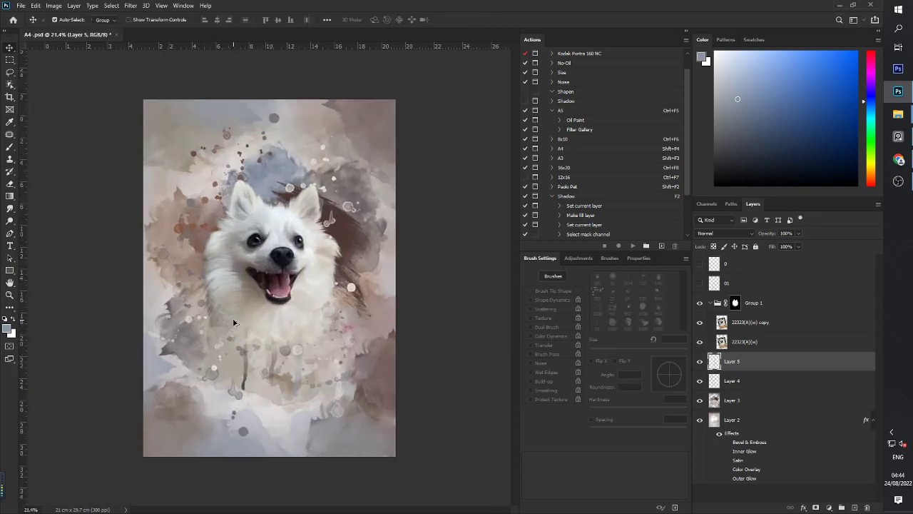
# Pick the 1089 px watercolor splash brush tip, enlarge it to 1600 px and set its angle to 138°
pyautogui.press('b')
pyautogui.rightClick(288, 325)
pyautogui.doubleClick(362, 436)
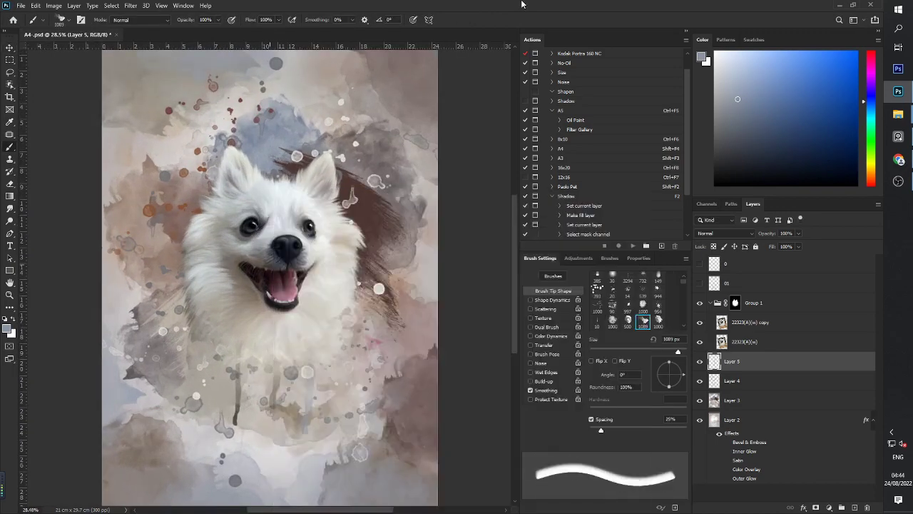
pyautogui.press(']')
pyautogui.press(']')
pyautogui.press(']')
pyautogui.press(']')
pyautogui.press(']')
pyautogui.press(']')
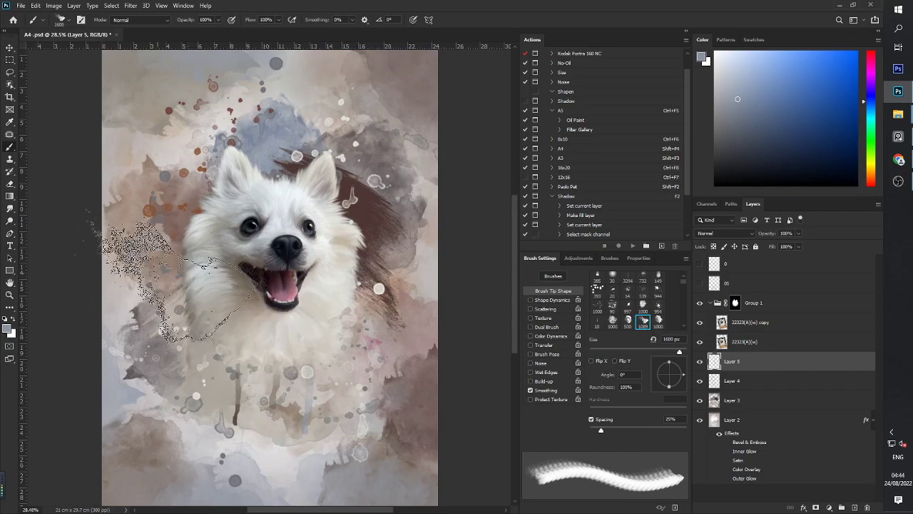
pyautogui.moveTo(681, 376); pyautogui.dragTo(660, 365)
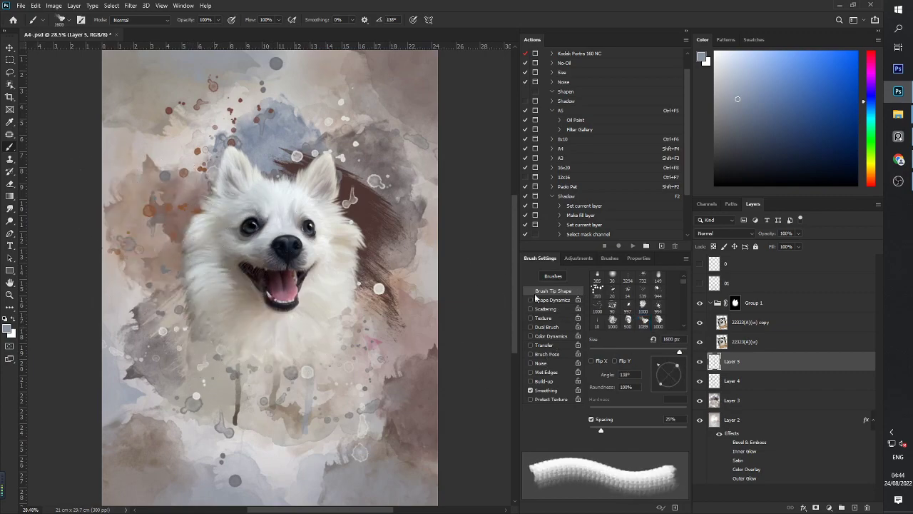
# Sample the dark blue-grey of the dog's eye, rotate the brush tip to 167° and stamp a paint patch behind the left cheek fur
pyautogui.scroll(2, 246, 289)
pyautogui.scroll(-1, 271, 265)
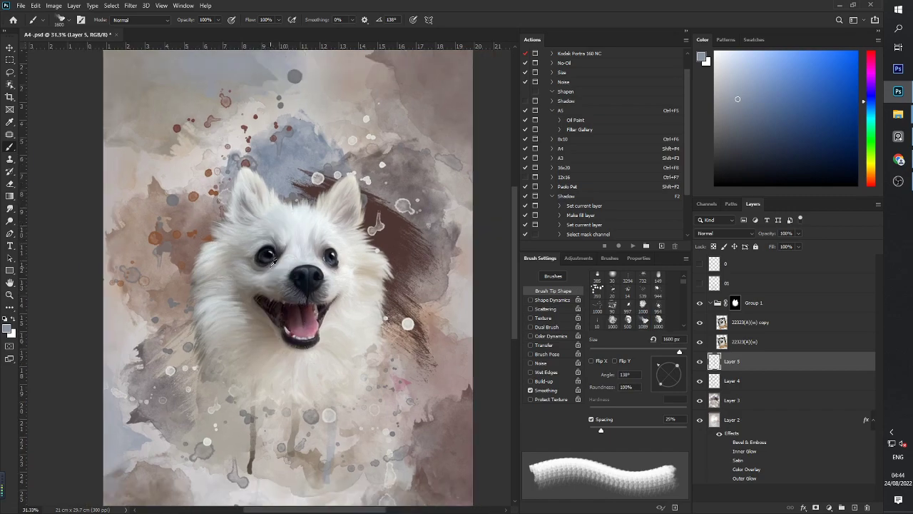
pyautogui.keyDown('alt'); pyautogui.click(268, 257); pyautogui.keyUp('alt')
pyautogui.scroll(-5, 267, 257)
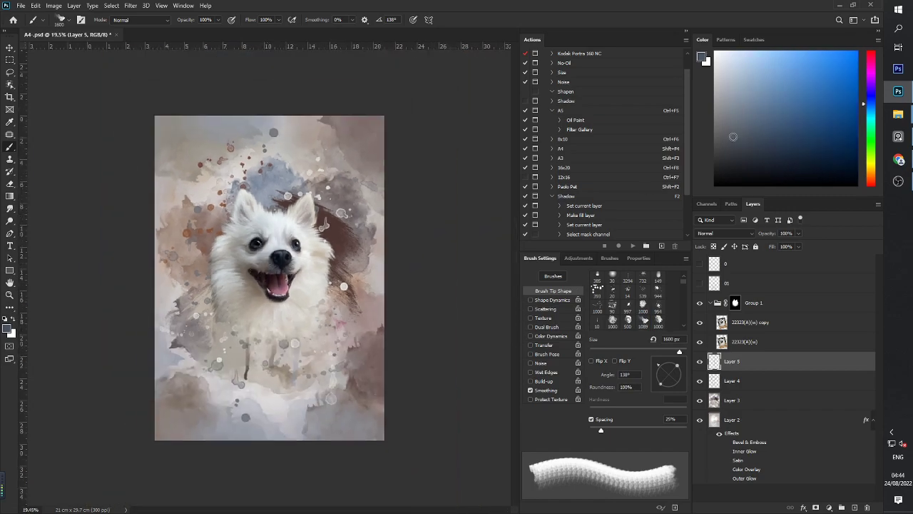
pyautogui.scroll(3, 227, 280)
pyautogui.scroll(1, 314, 293)
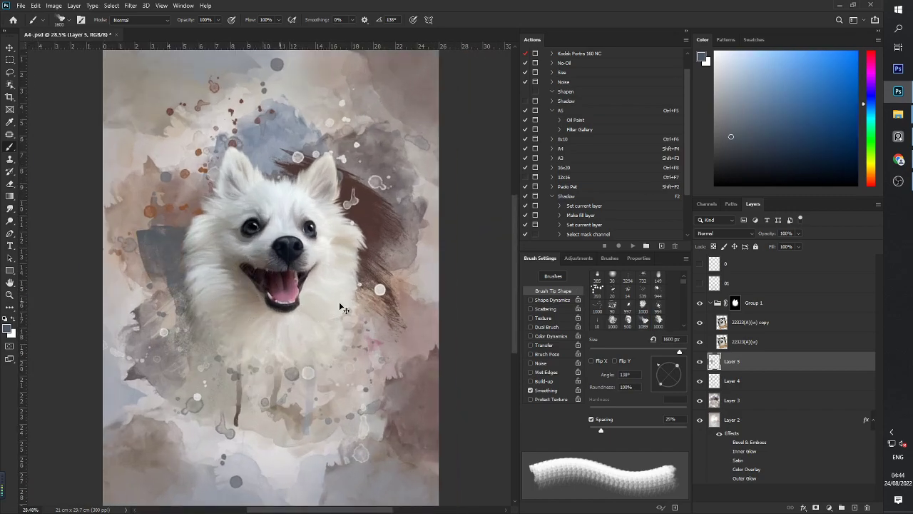
pyautogui.click(656, 372)
pyautogui.click(207, 288)
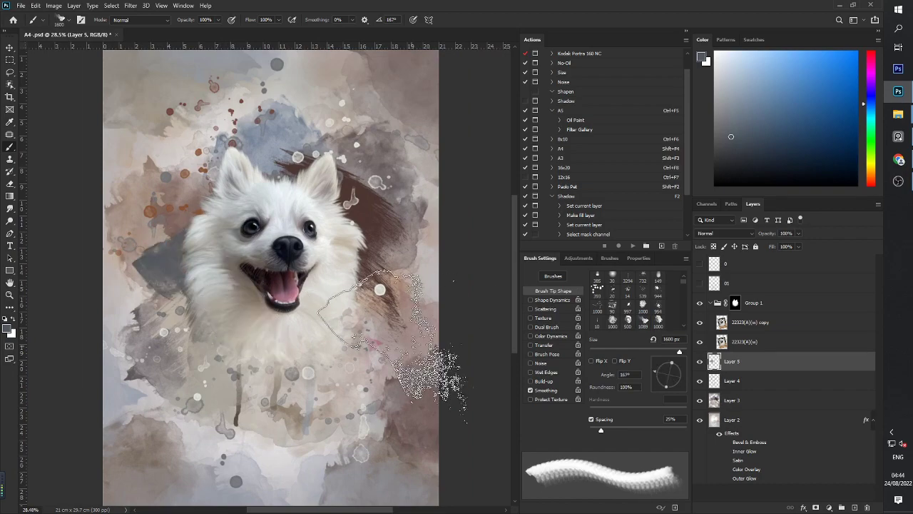
# Sample a muted mauve from the dog's mouth, rotate the brush tip to 124° and stamp a speckled splash at the lower right of the chest
pyautogui.scroll(-1, 382, 337)
pyautogui.scroll(1, 380, 338)
pyautogui.keyDown('alt'); pyautogui.click(283, 281); pyautogui.keyUp('alt')
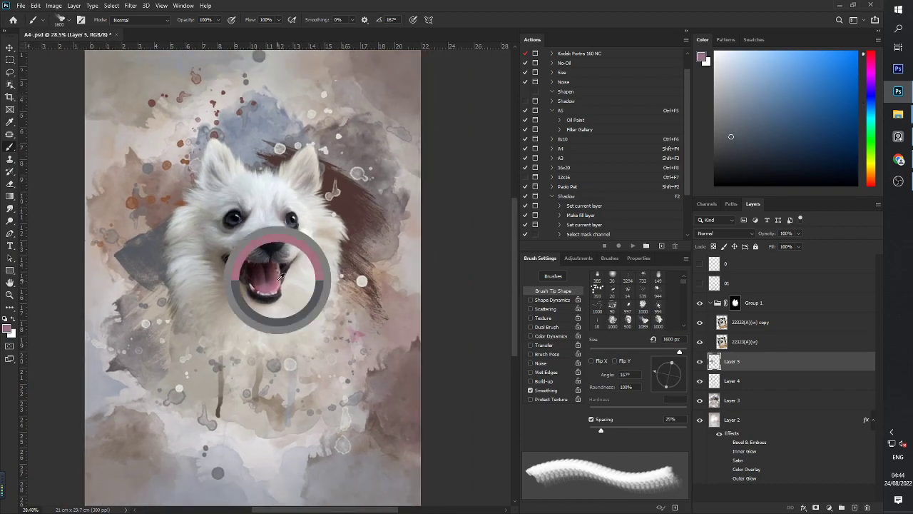
pyautogui.moveTo(662, 372); pyautogui.dragTo(696, 377)
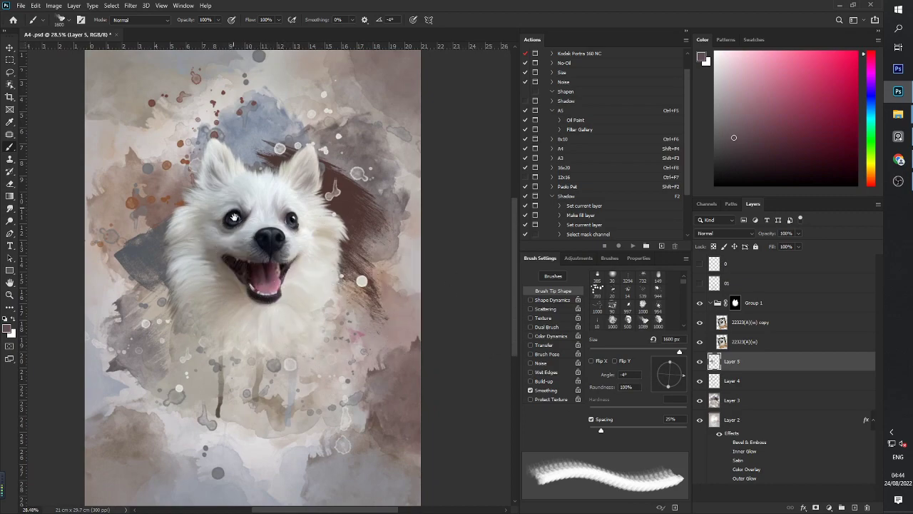
pyautogui.moveTo(252, 210); pyautogui.dragTo(259, 260)
pyautogui.click(661, 364)
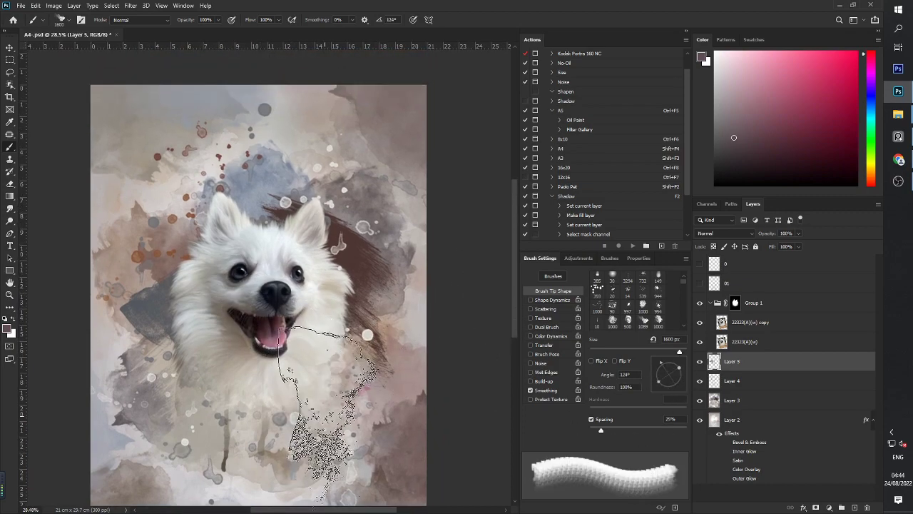
pyautogui.click(328, 411)
pyautogui.scroll(-3, 245, 351)
pyautogui.scroll(2, 246, 348)
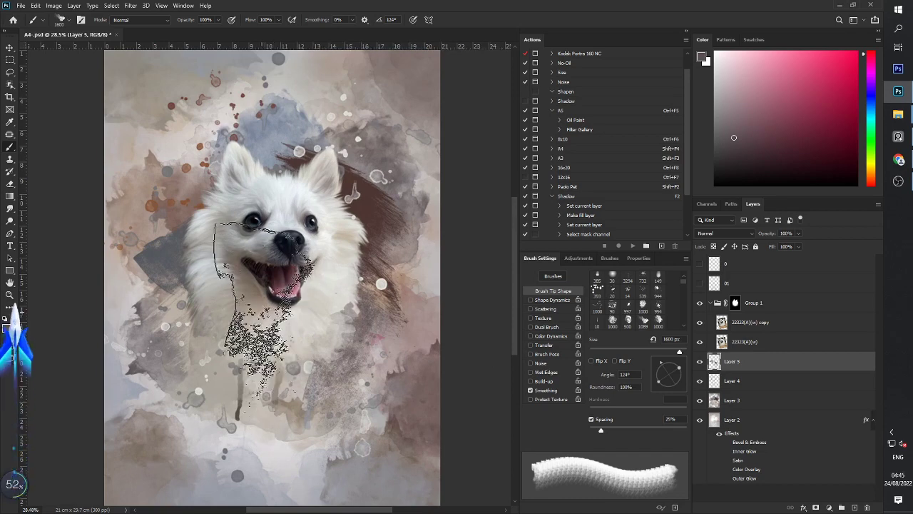
# Examine the whole portrait with its stamped paint patches, and open and dismiss the Save As dialog
pyautogui.scroll(-2, 214, 328)
pyautogui.scroll(1, 189, 292)
pyautogui.scroll(-3, 258, 319)
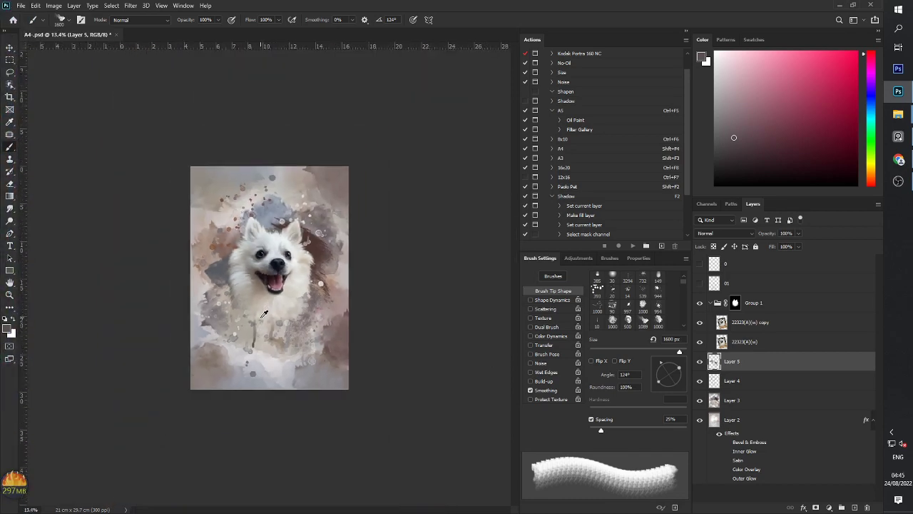
pyautogui.scroll(2, 255, 319)
pyautogui.scroll(-1, 255, 318)
pyautogui.scroll(2, 255, 319)
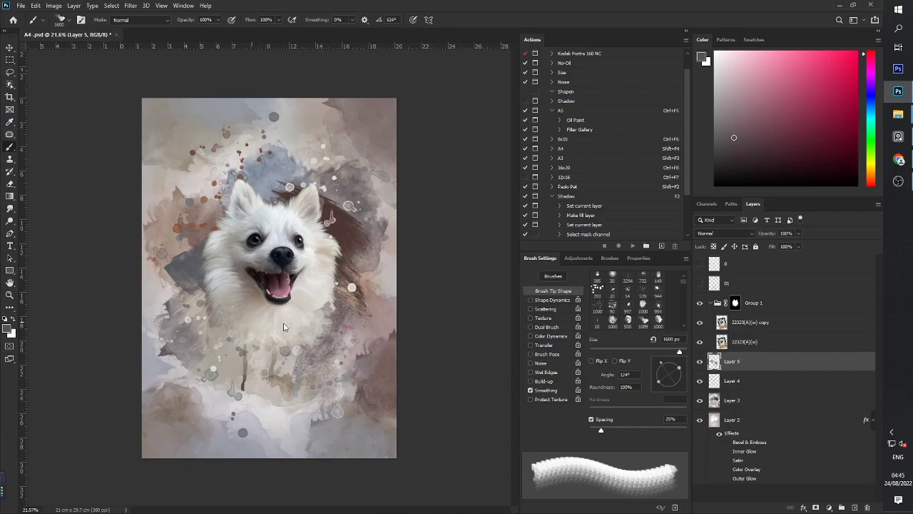
pyautogui.hotkey('ctrl', 'shift', 's')
pyautogui.click(869, 10)
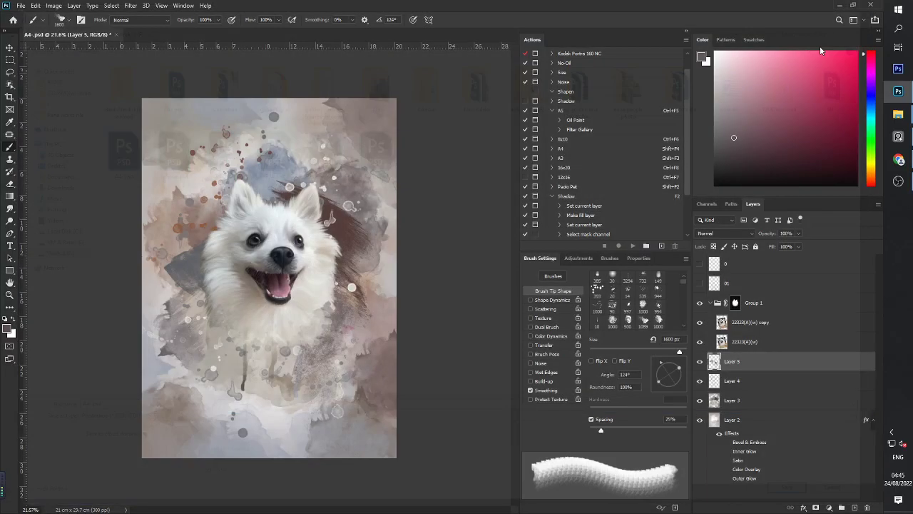